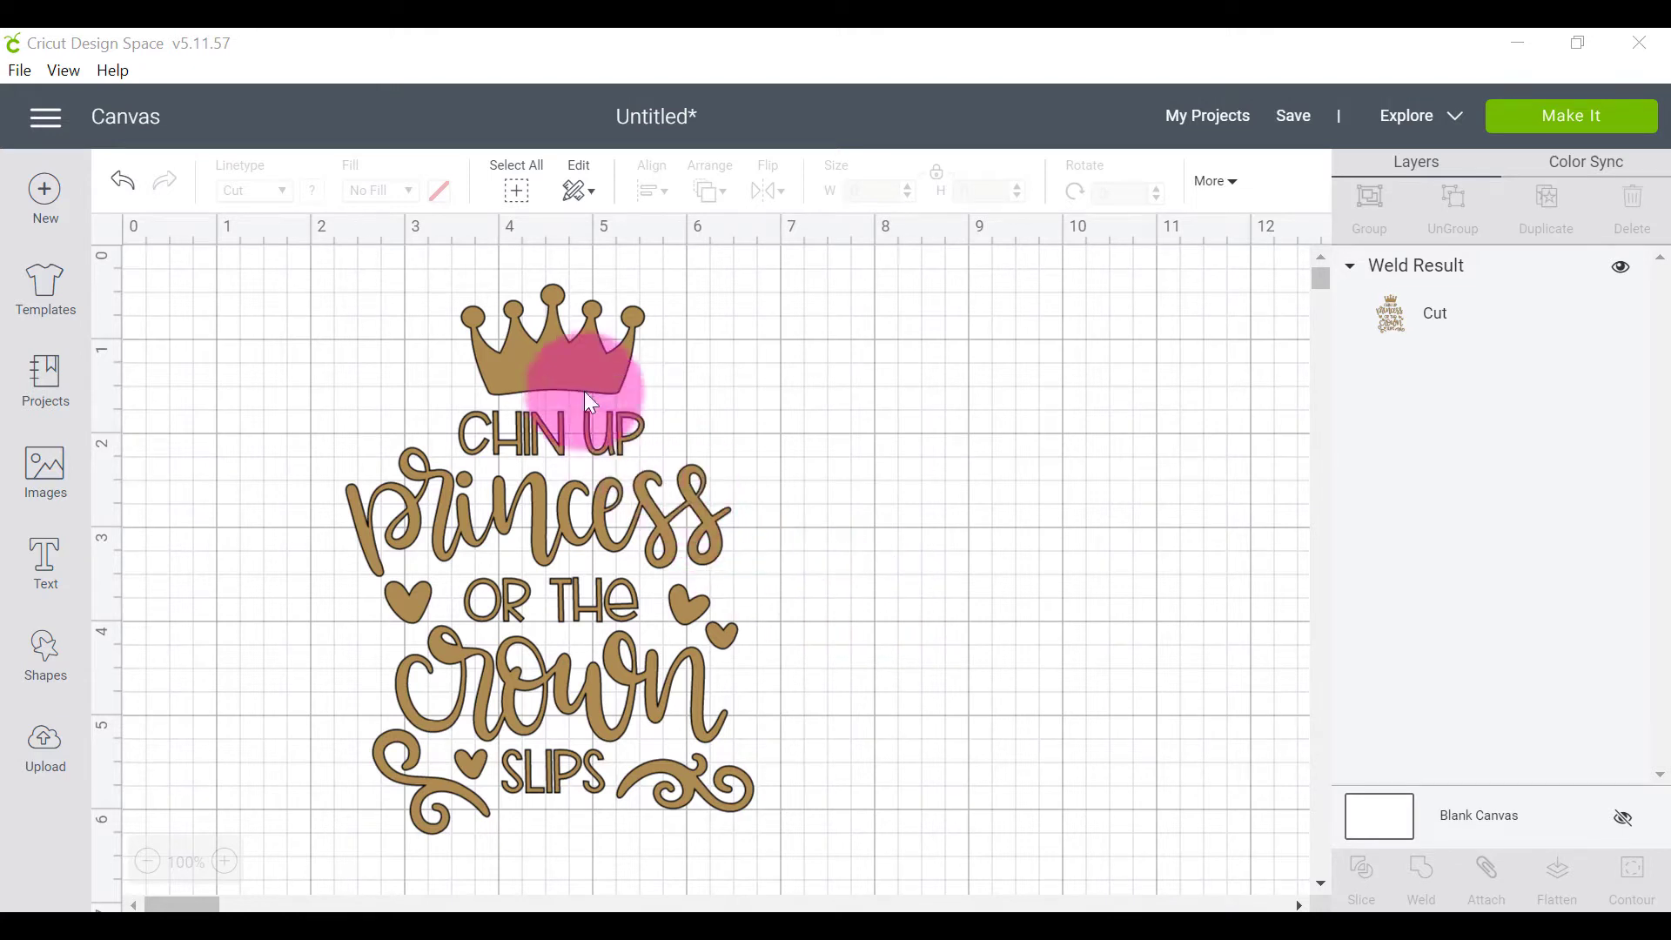
Select the welded 'Chin up princess' Weld Result layer on the canvas.
left_click(564, 363)
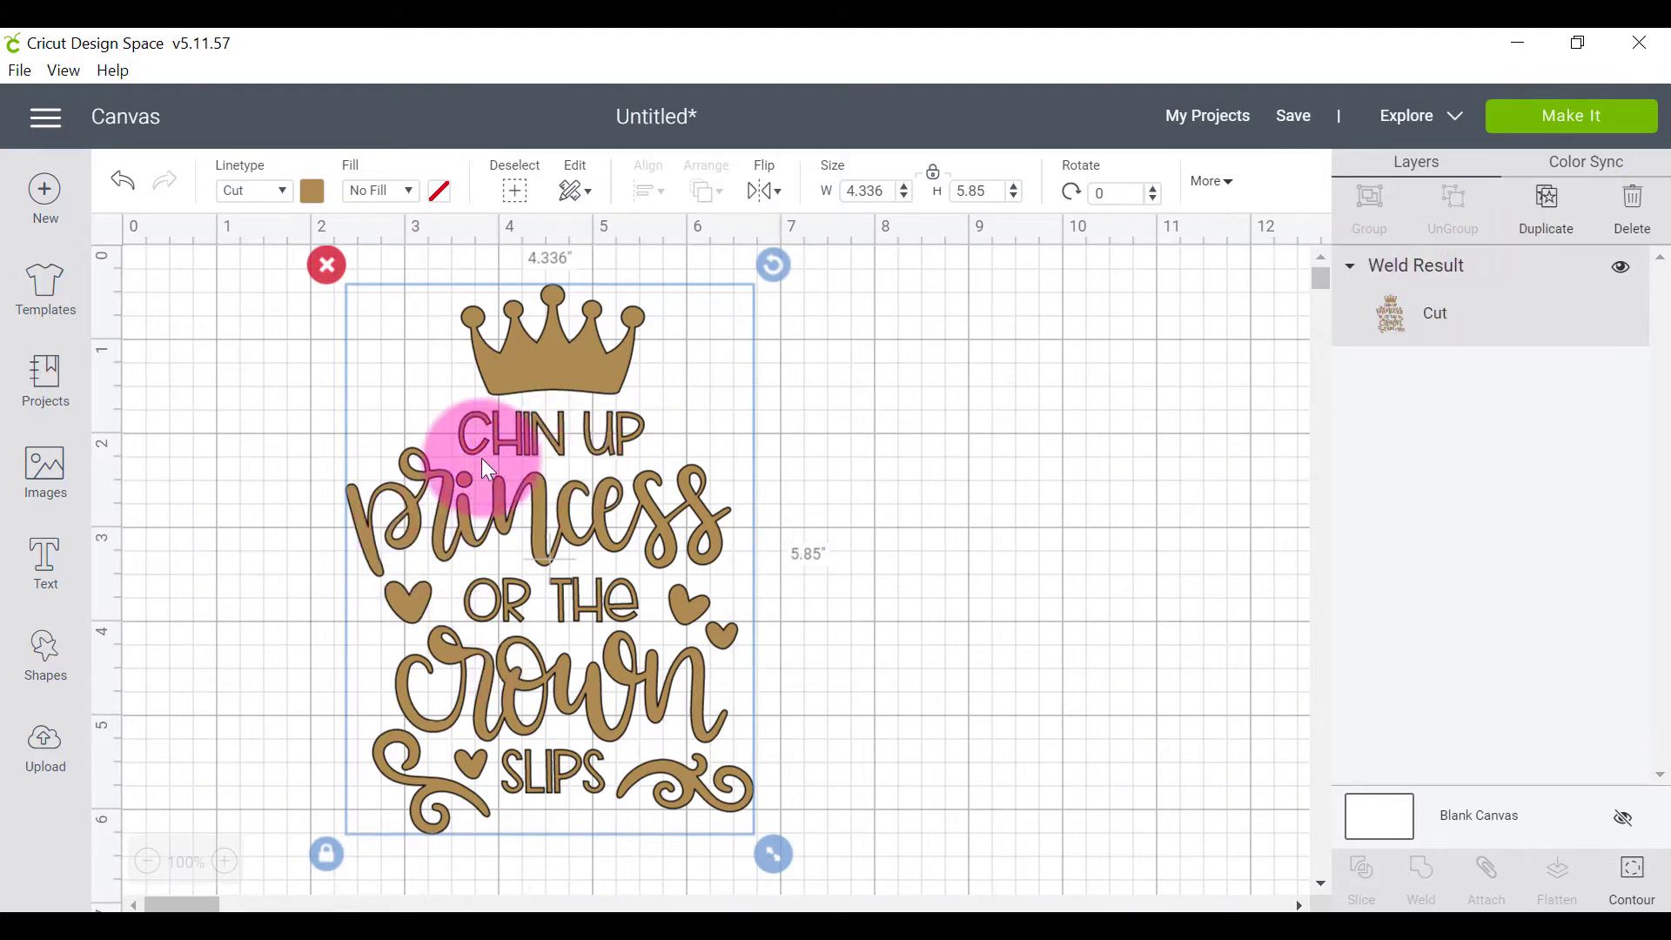
Reposition the welded design, duplicate it with Ctrl+D, and place the copy to its right.
left_click_drag(564, 524, 742, 515)
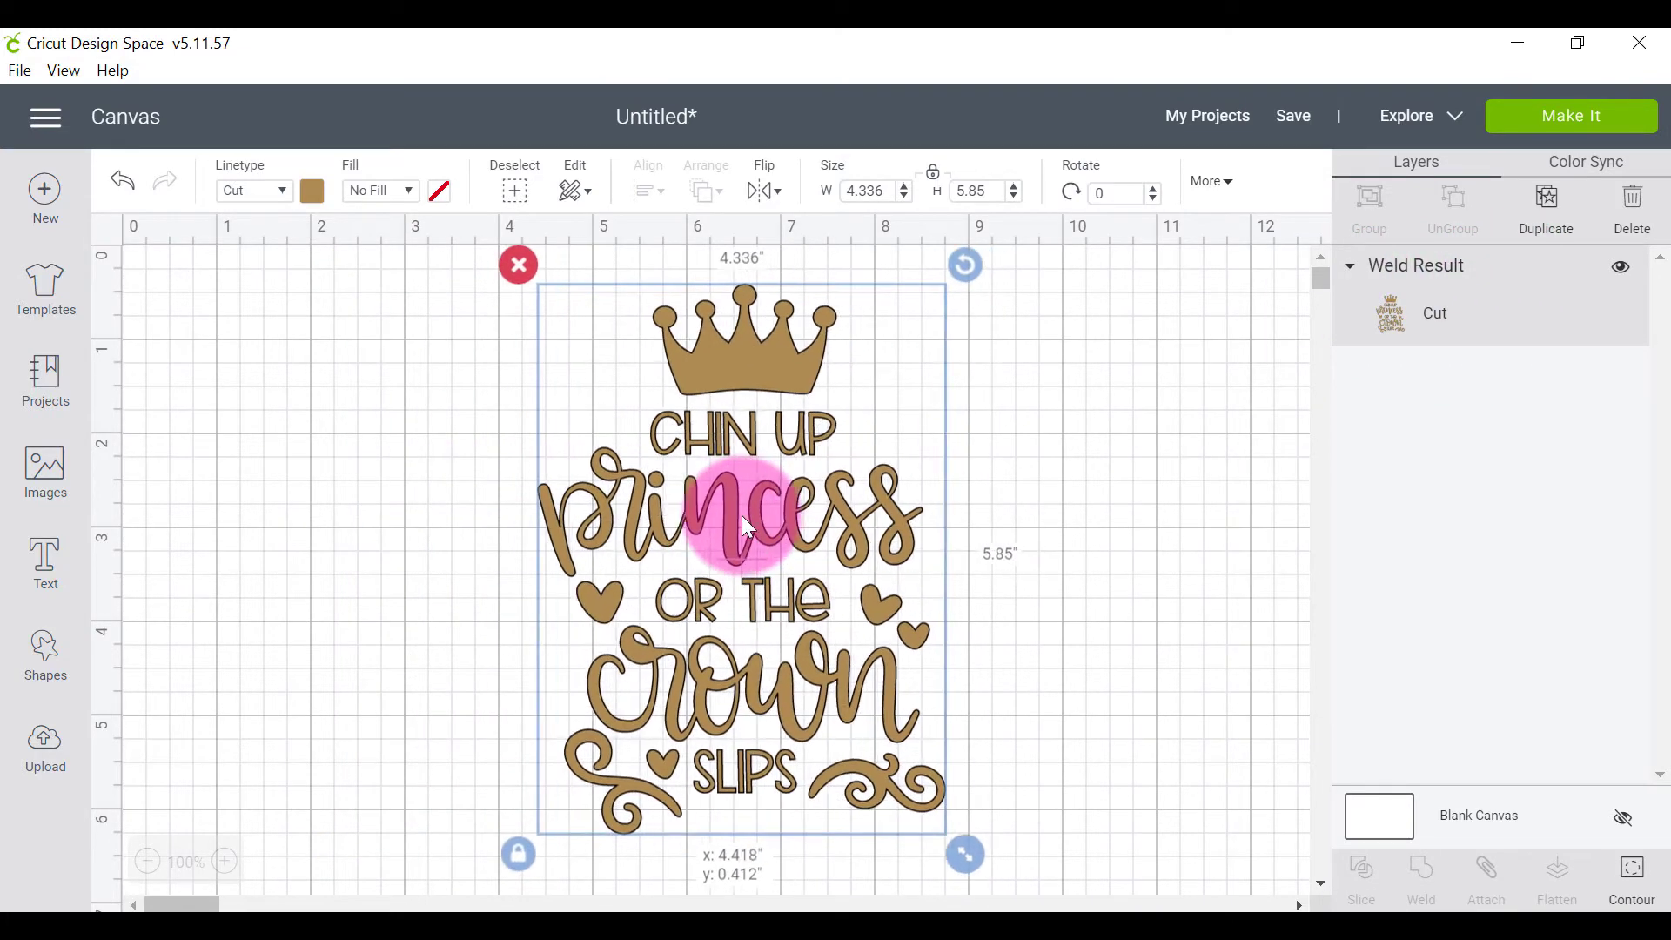
left_click(1006, 608)
left_click(849, 531)
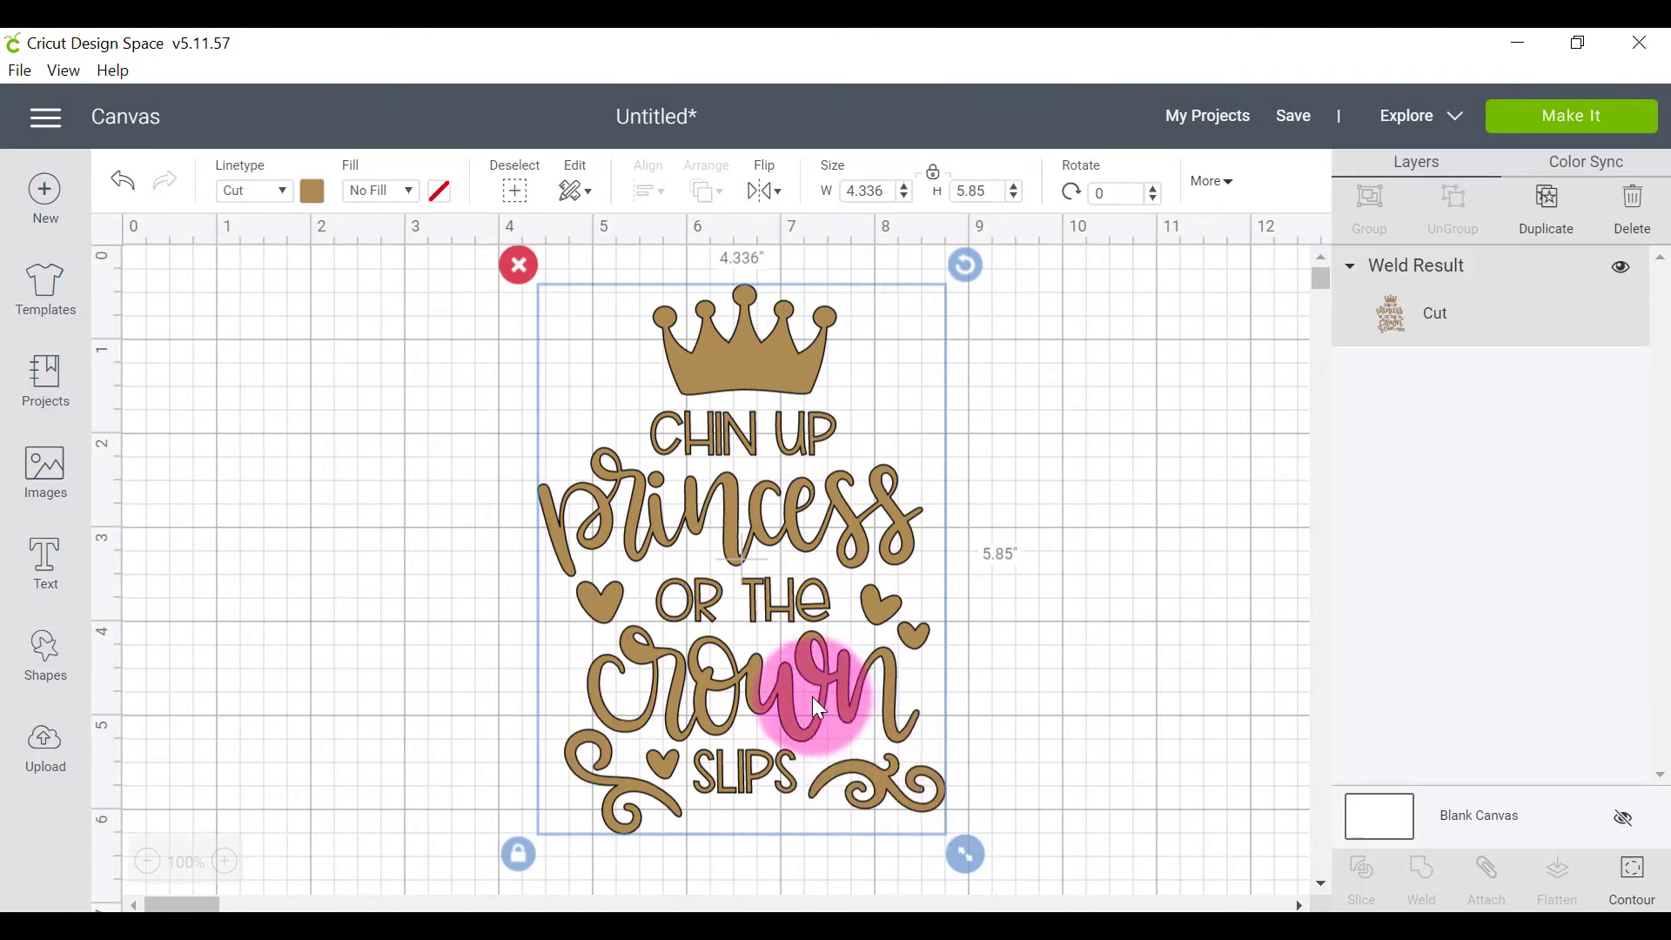
left_click_drag(780, 693, 578, 700)
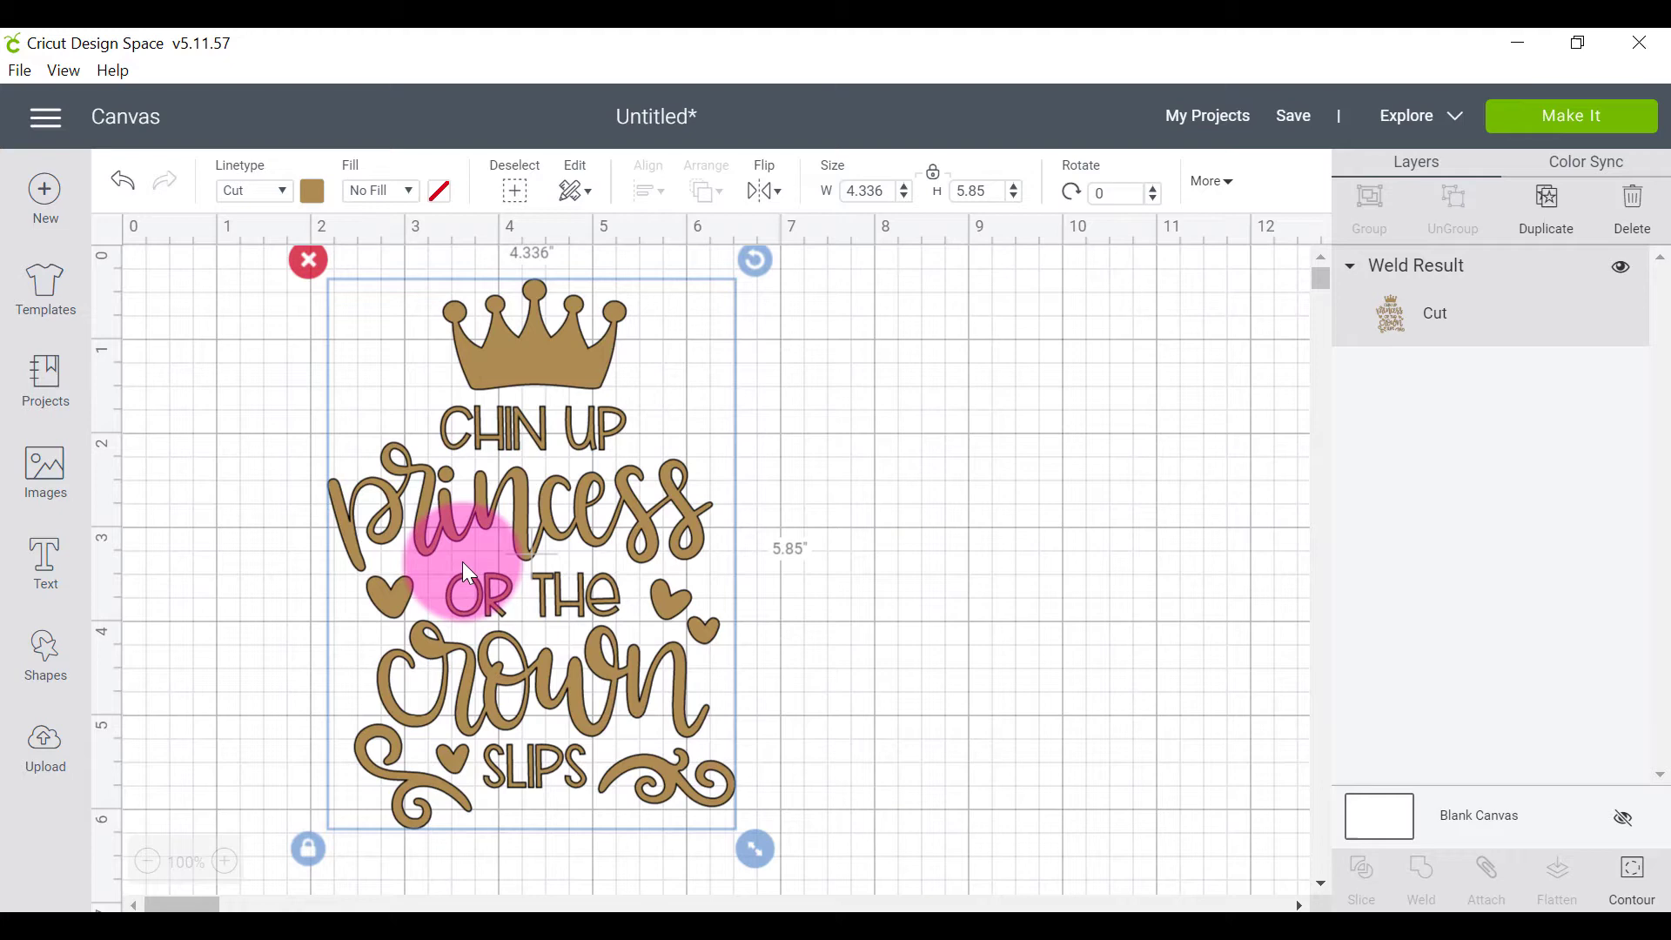
key("ctrl+d")
left_click_drag(462, 561, 952, 547)
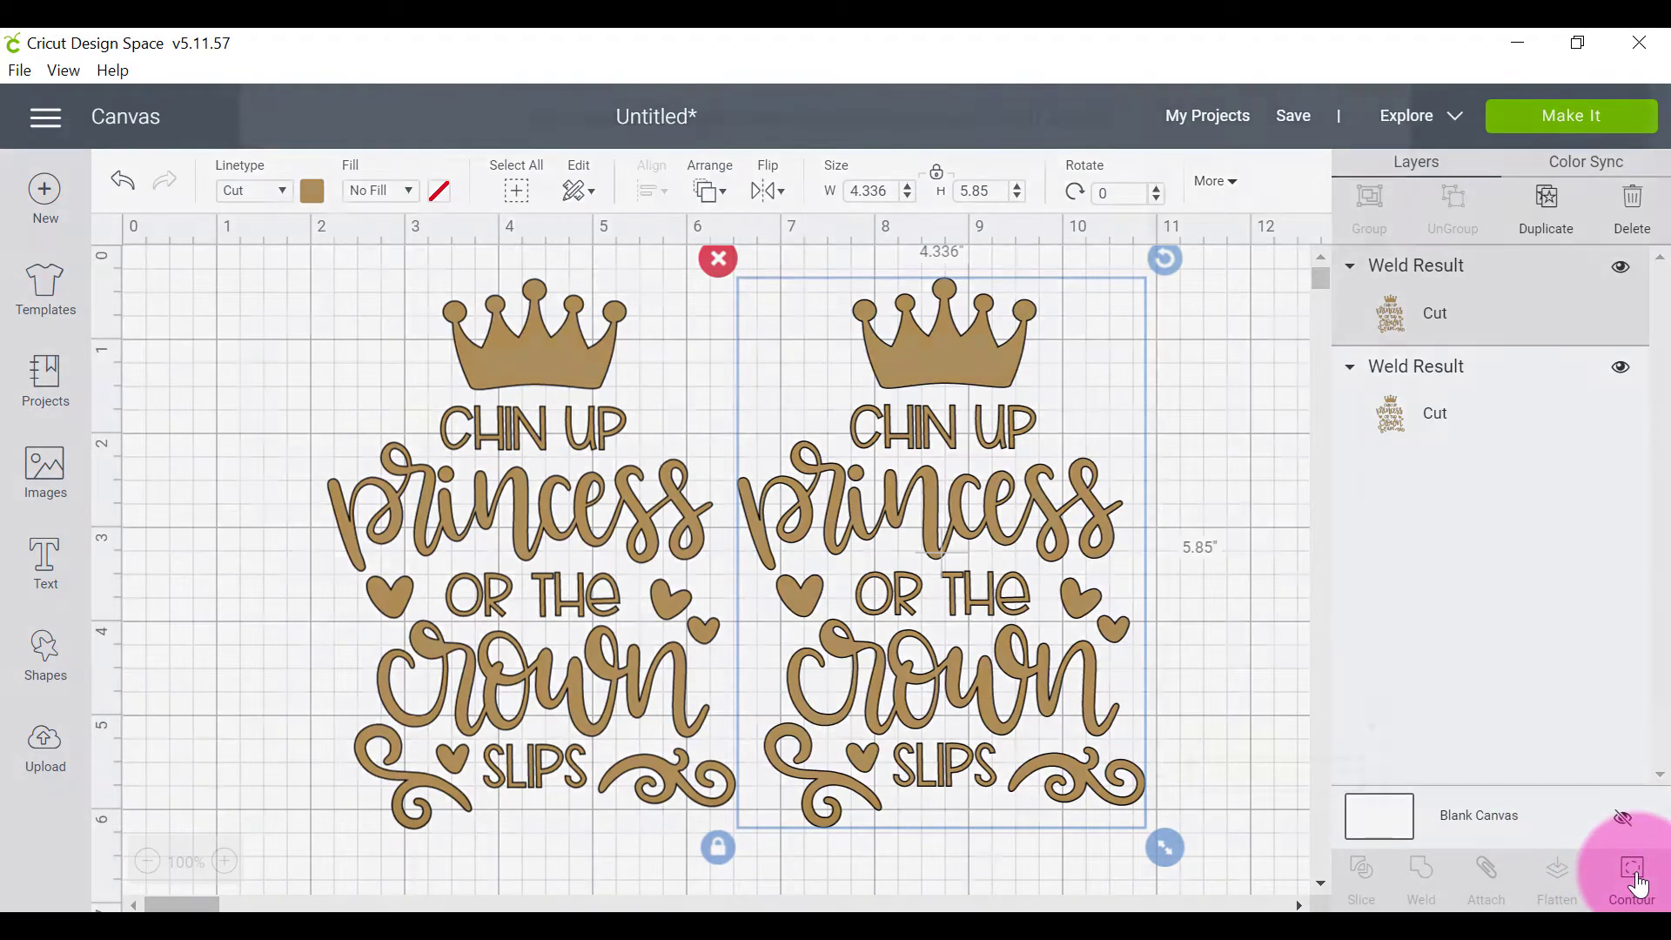
Hide all contours on the copy in the Hide Contour dialog.
left_click(1612, 884)
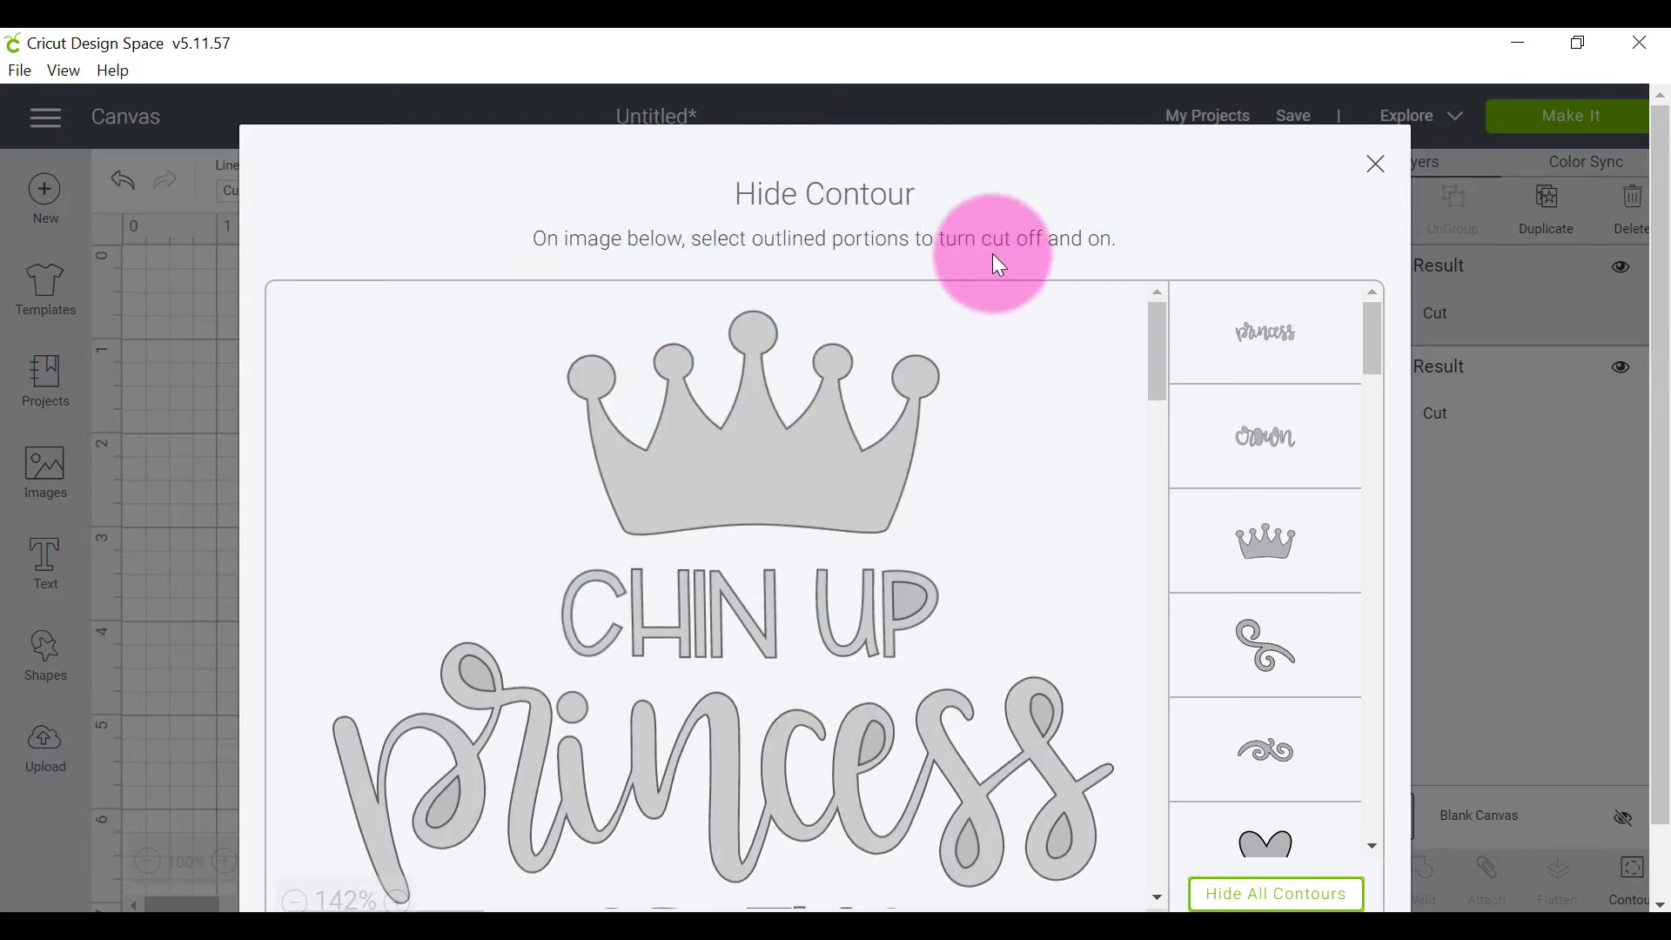
scroll(1048, 402, "down", 3)
scroll(1053, 400, "down", 8)
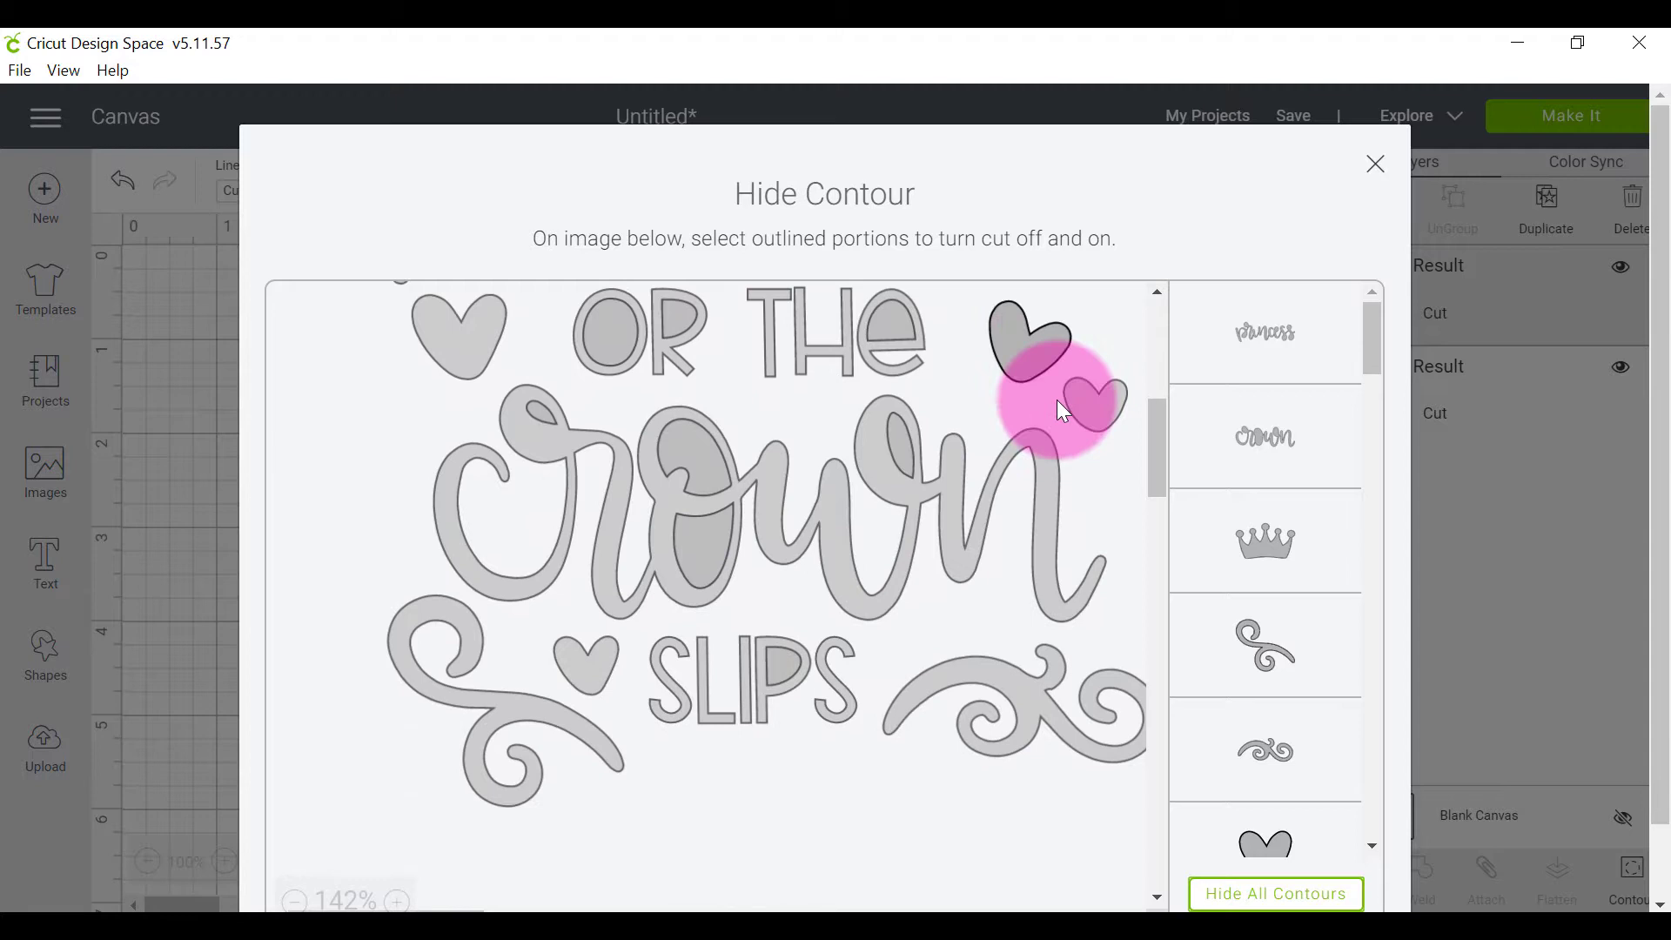
scroll(1056, 403, "up", 5)
scroll(910, 583, "up", 2)
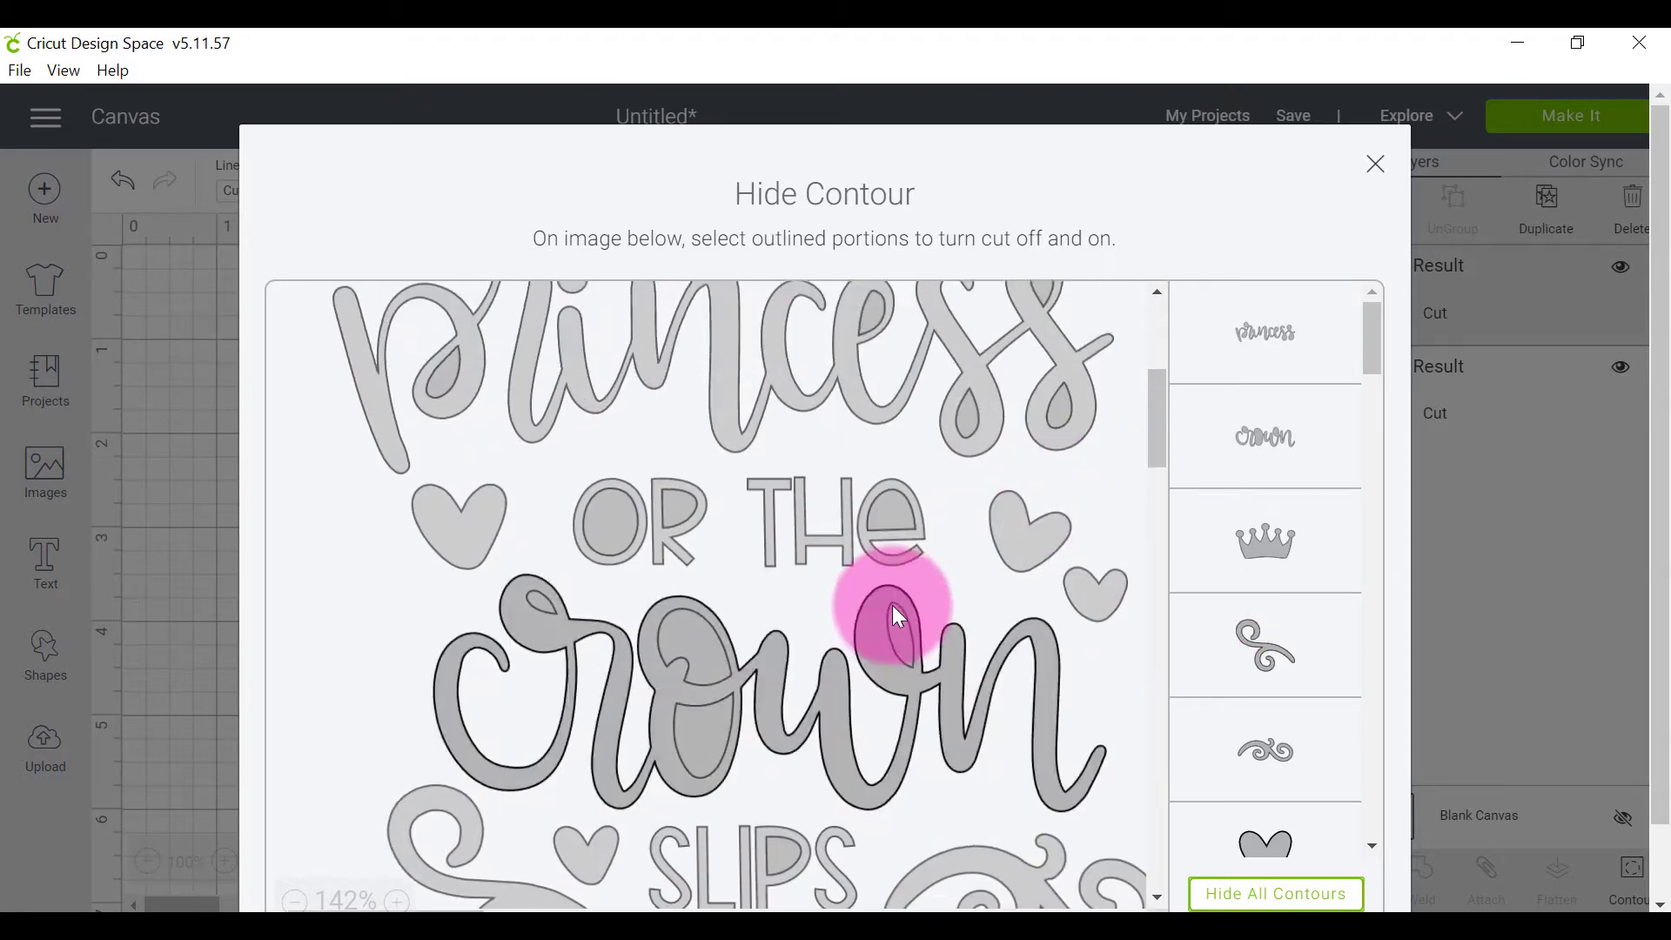
left_click(1256, 902)
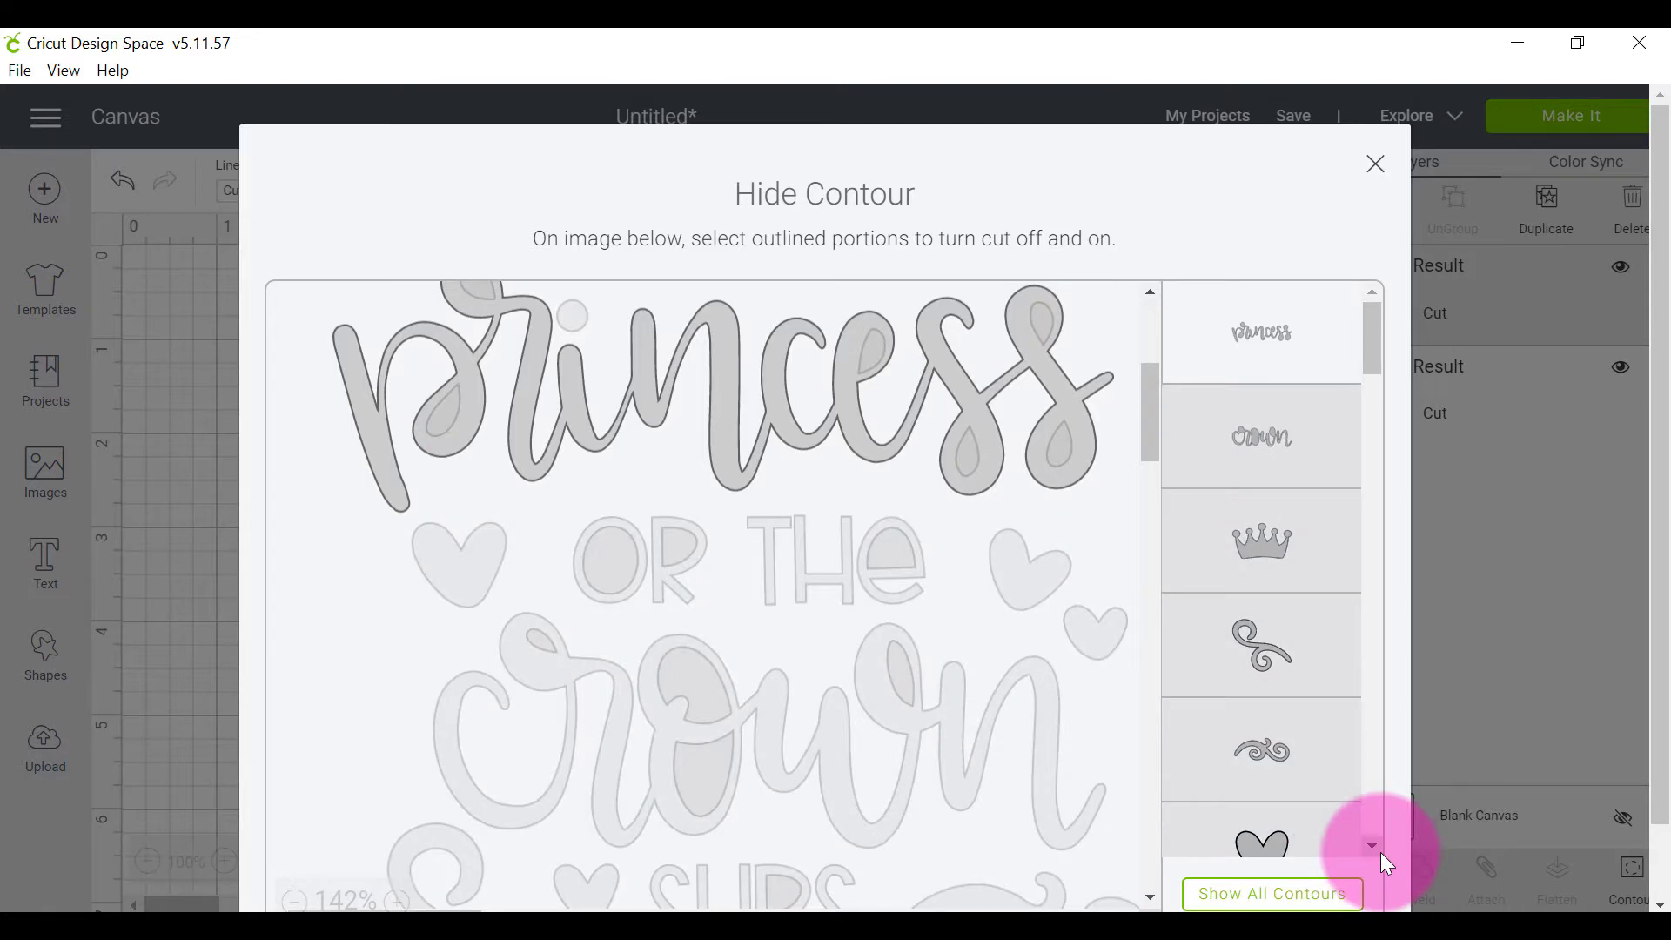
Turn the crown and both swirls back on for cutting and the princess lettering off.
scroll(775, 676, "up", 3)
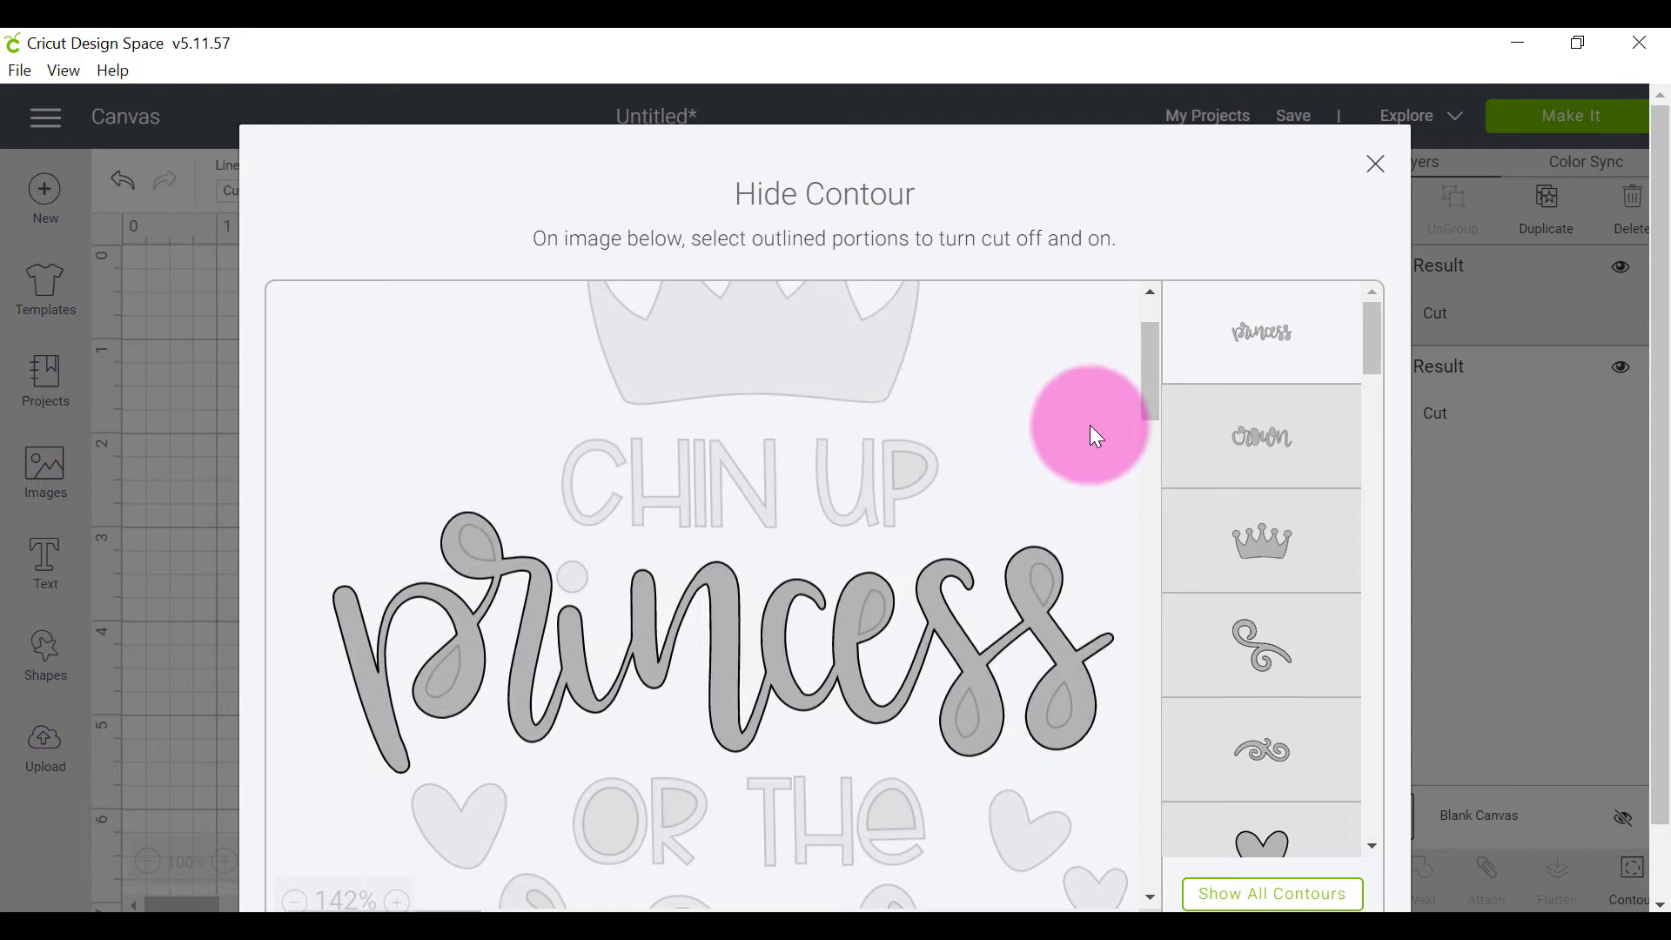
scroll(754, 518, "up", 1)
scroll(753, 518, "up", 3)
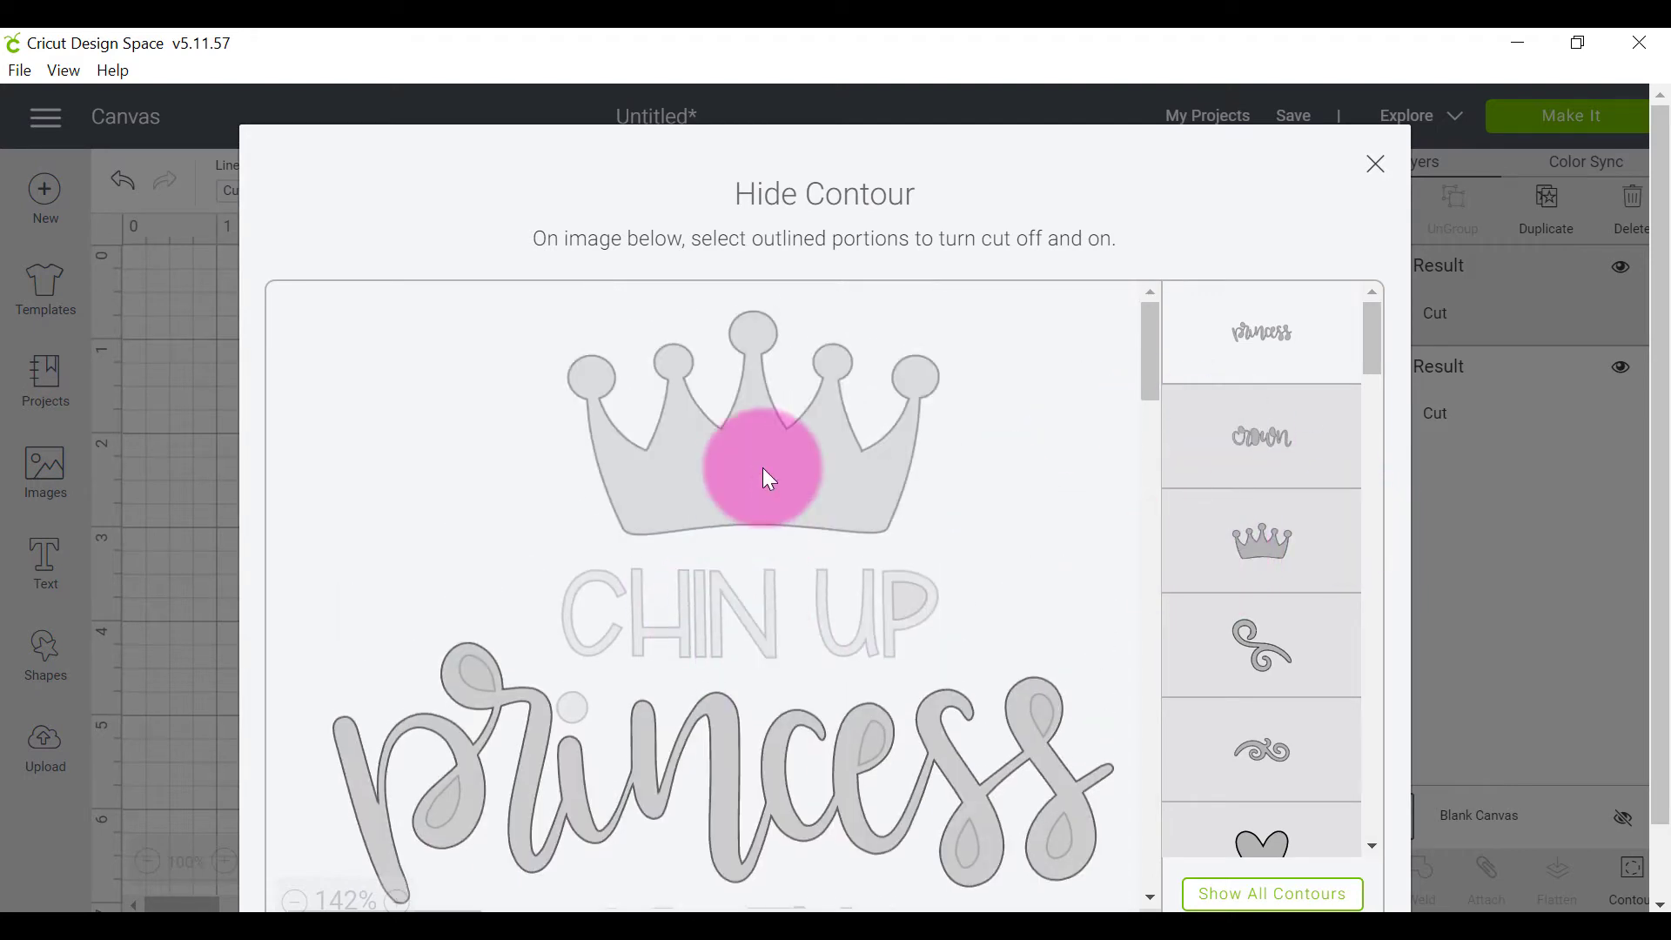
left_click(769, 479)
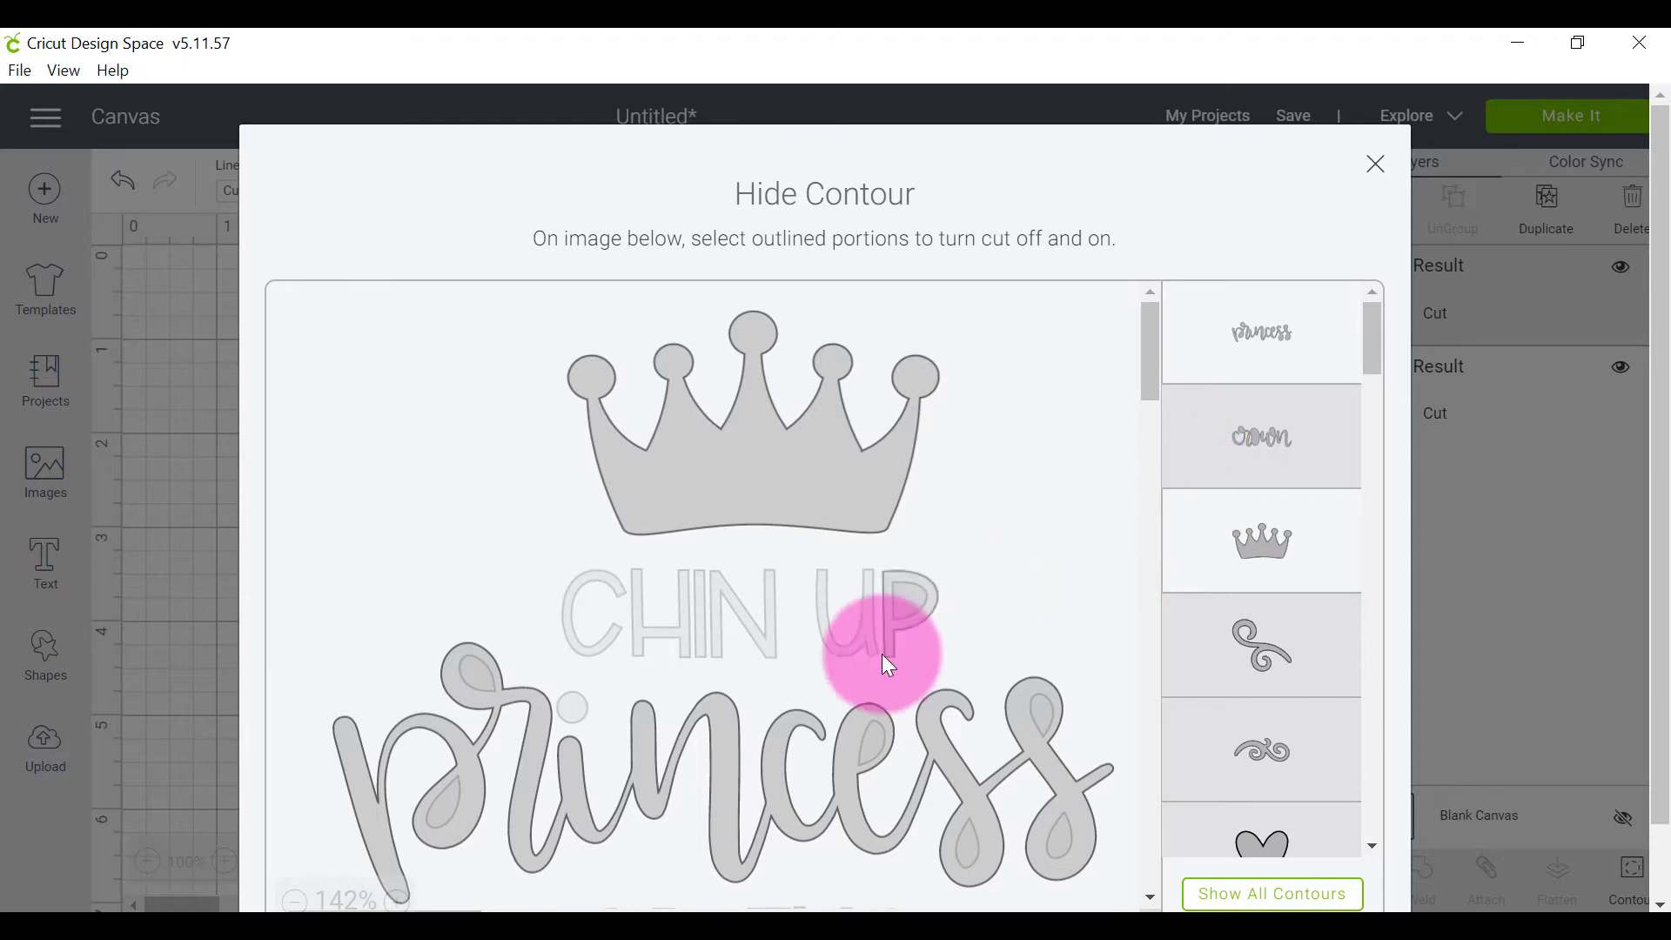
left_click(724, 774)
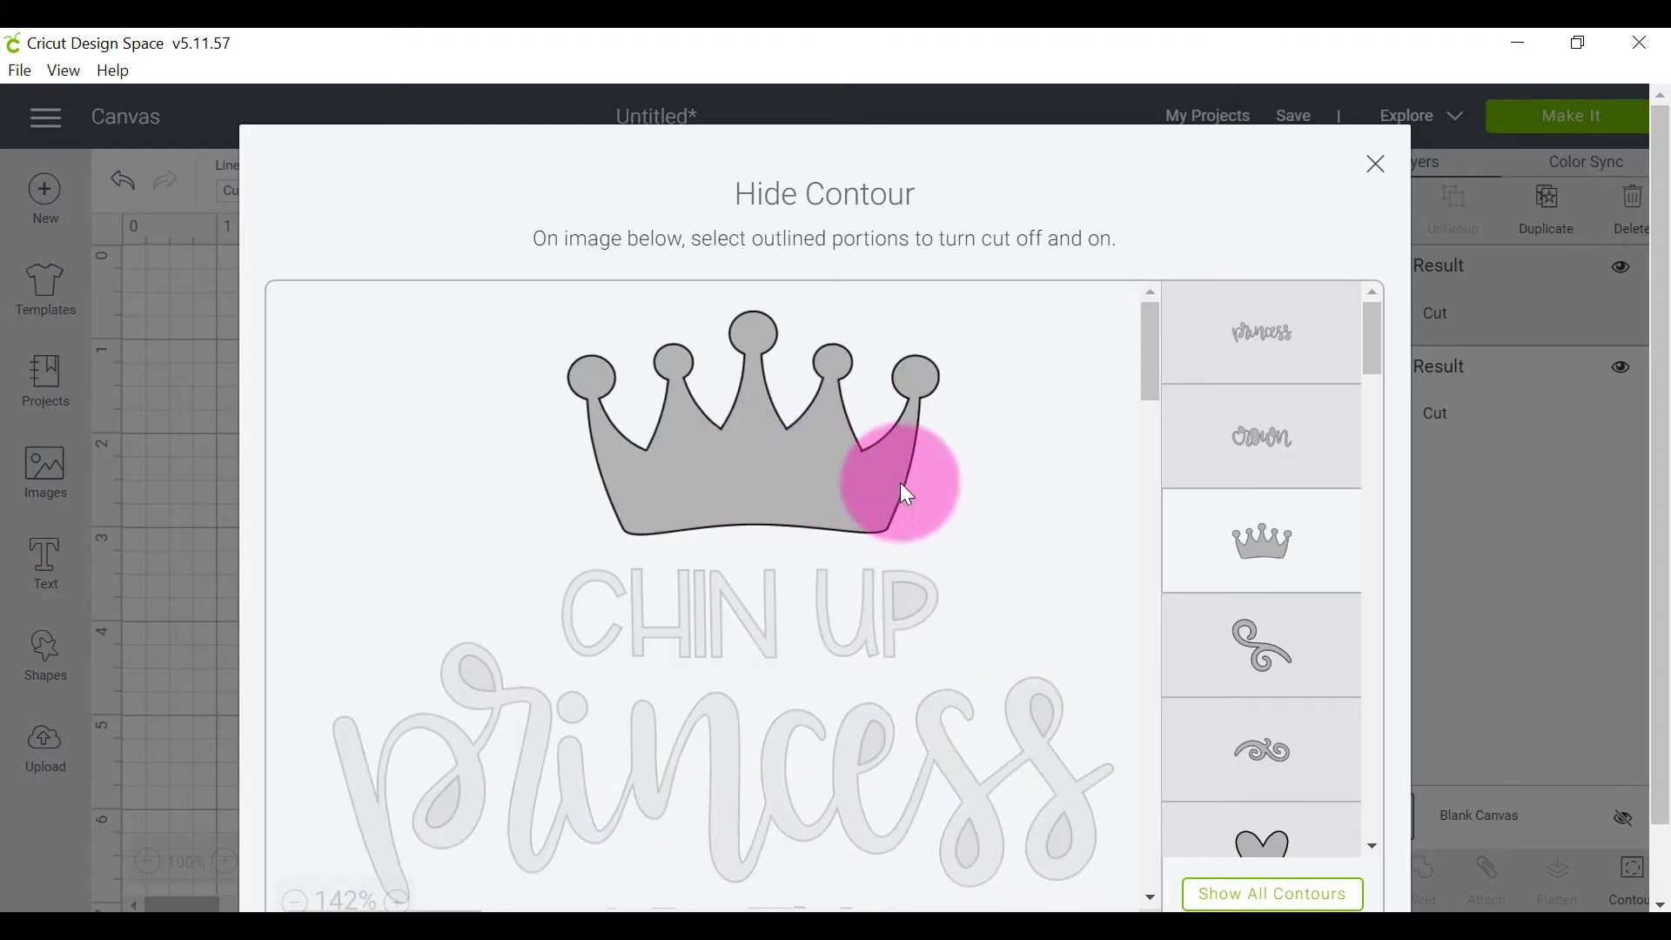
scroll(1103, 464, "down", 2)
scroll(1100, 461, "down", 8)
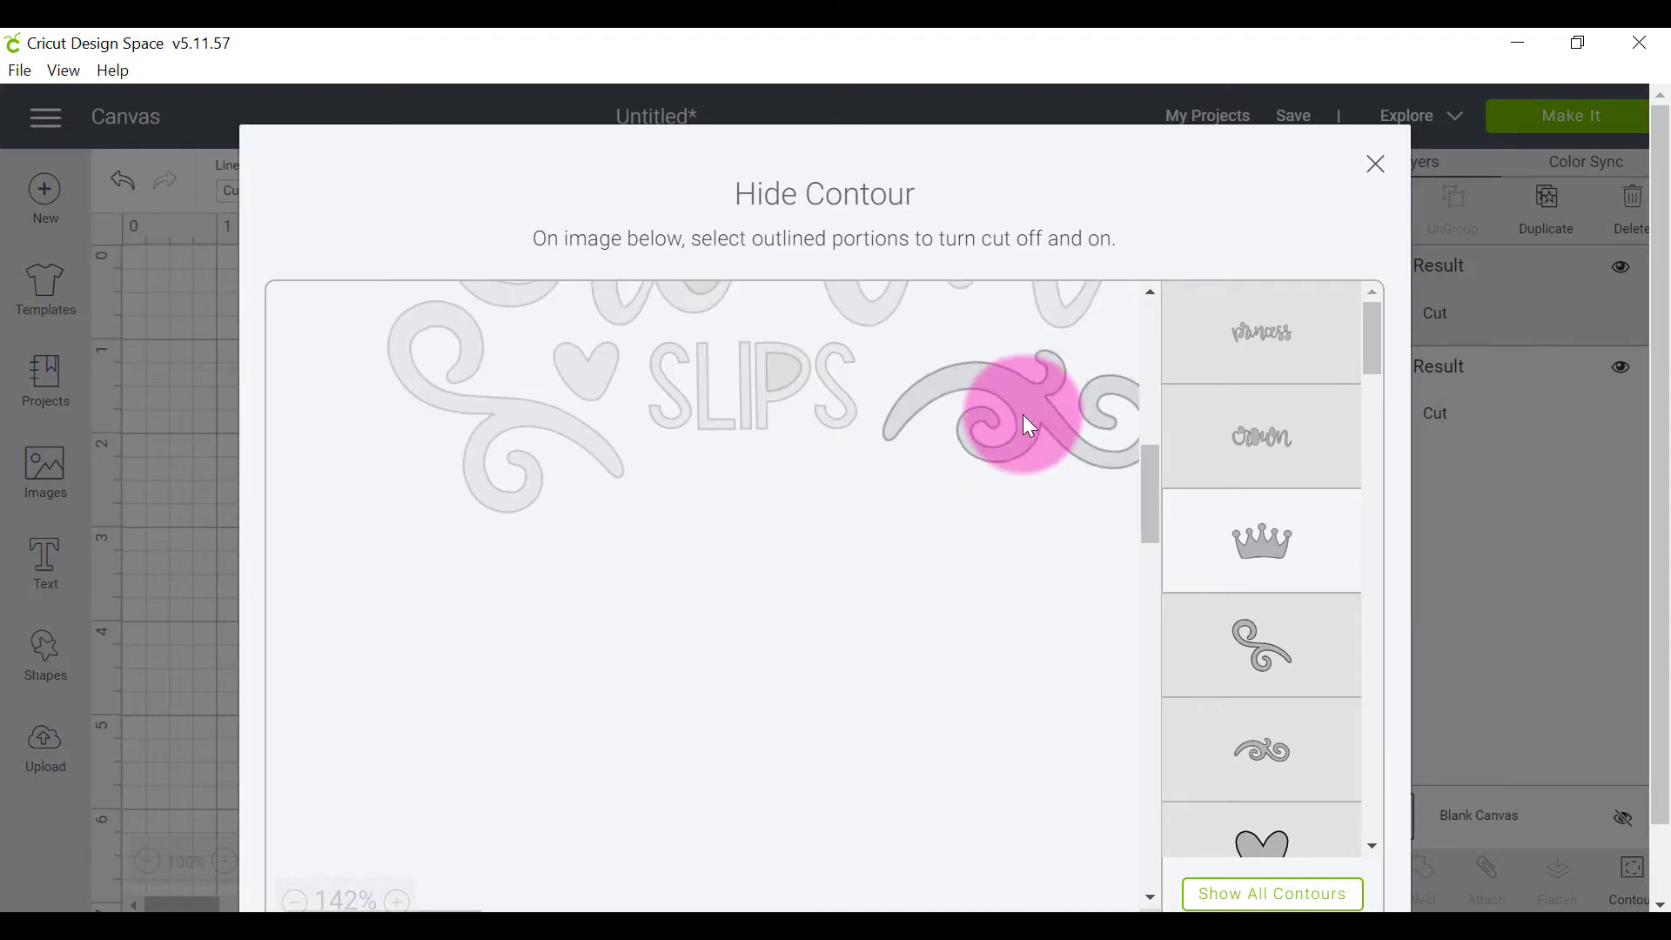
left_click(1032, 408)
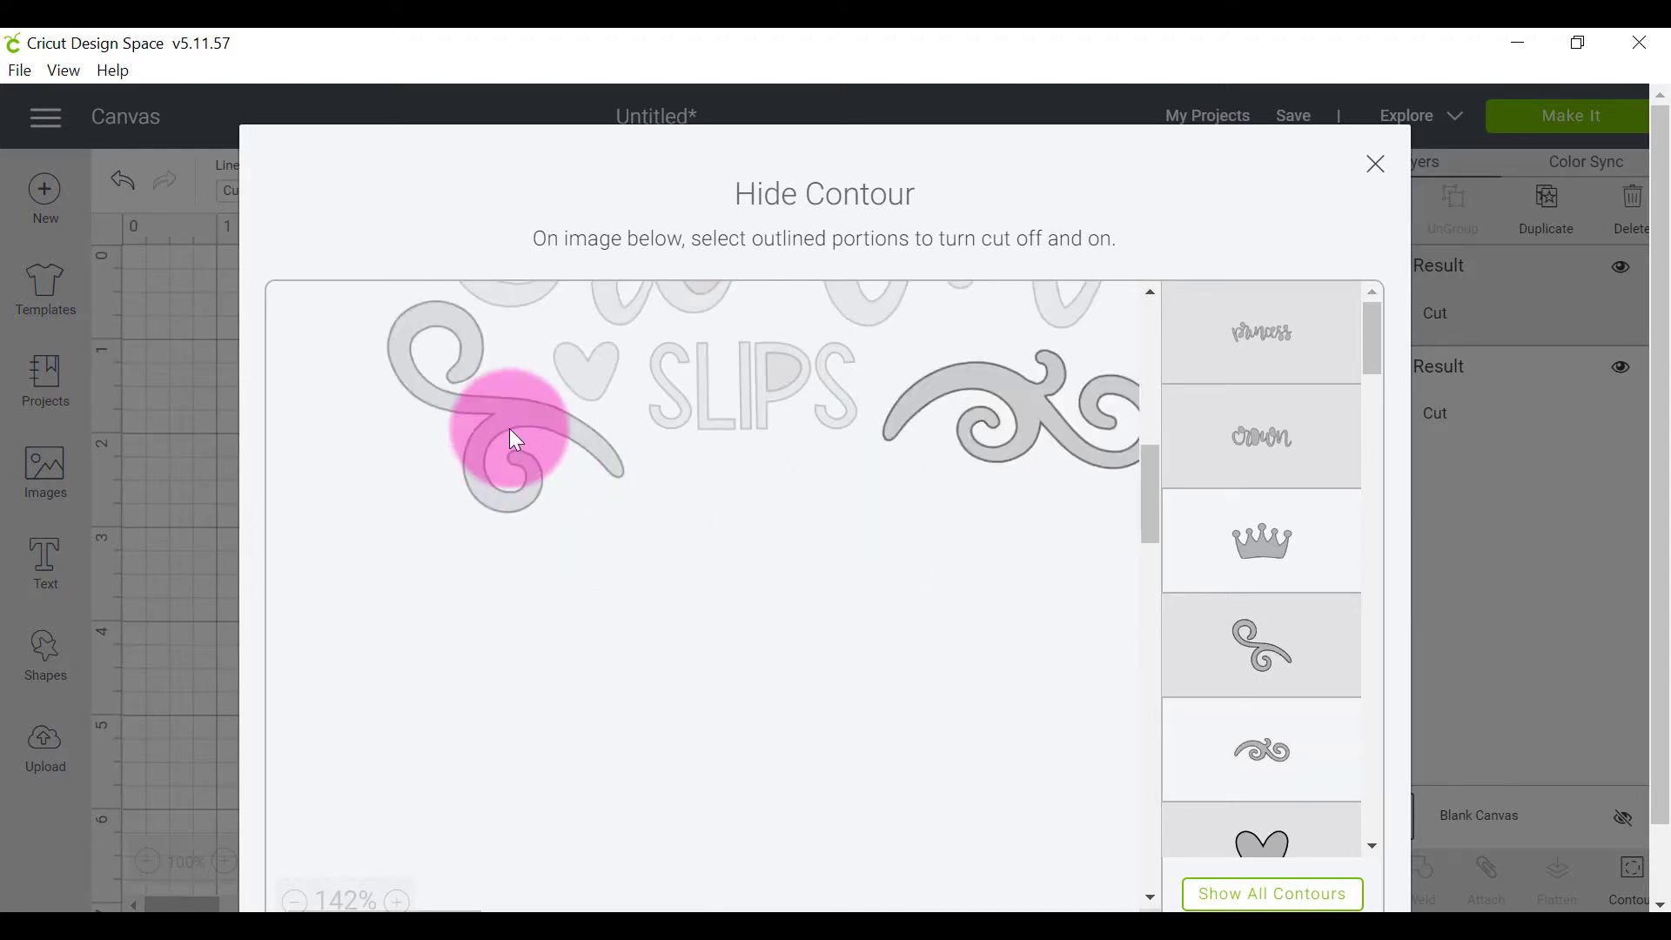
left_click(506, 426)
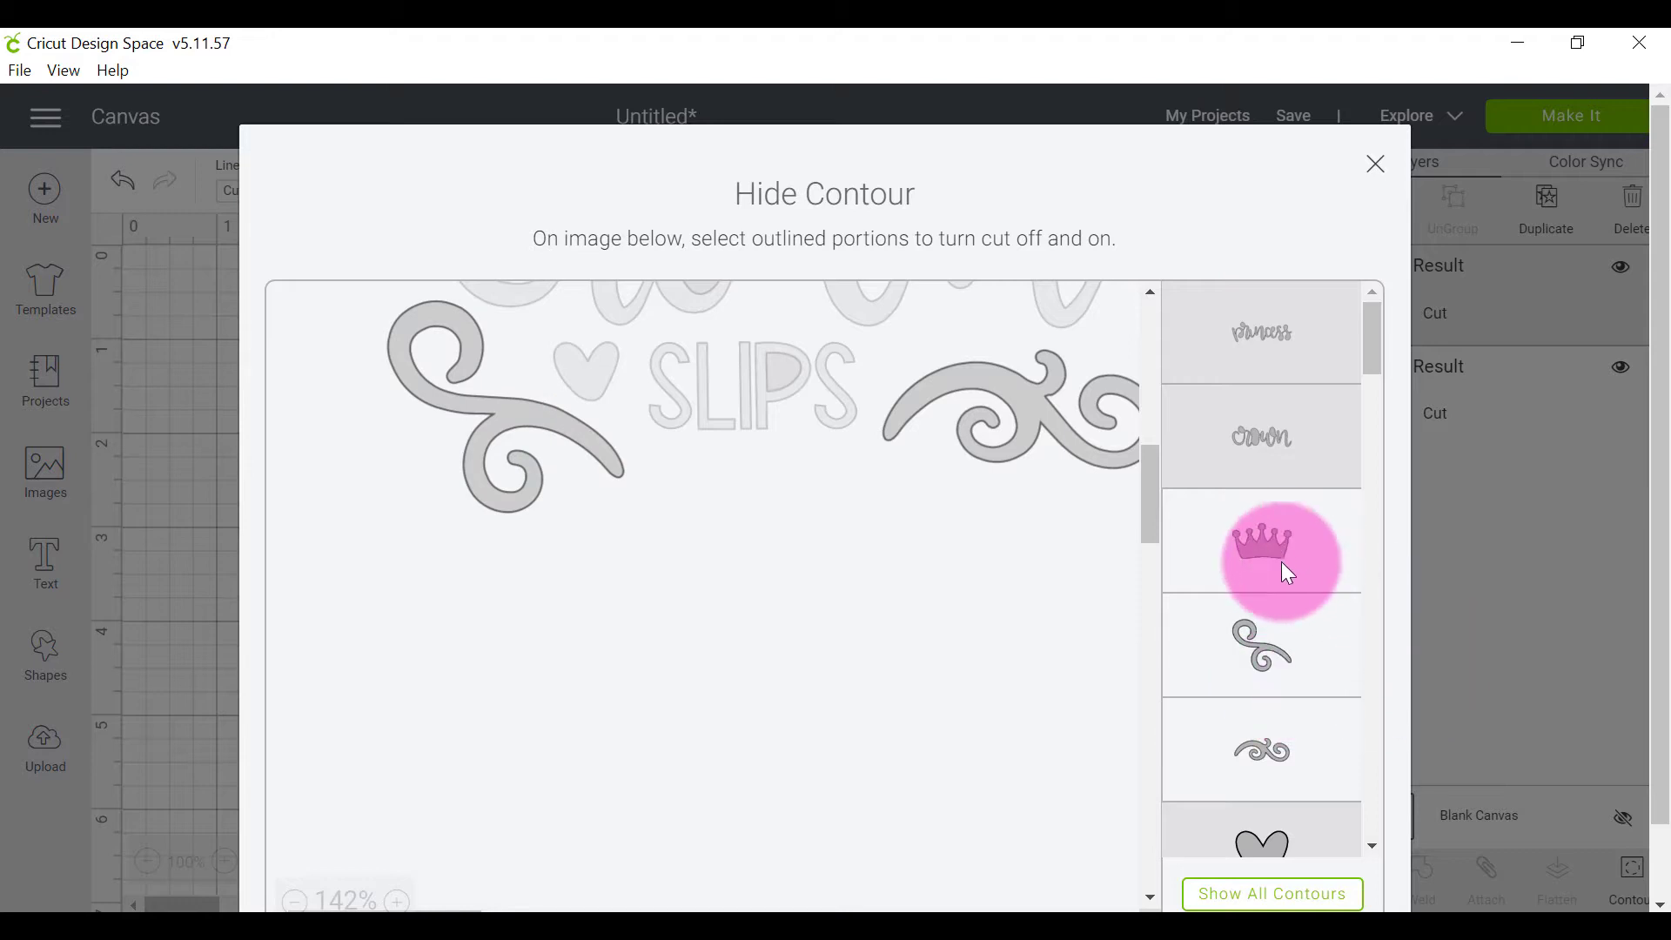
Close Hide Contour and duplicate the crown-and-swirls layer with Ctrl+D.
left_click(1380, 170)
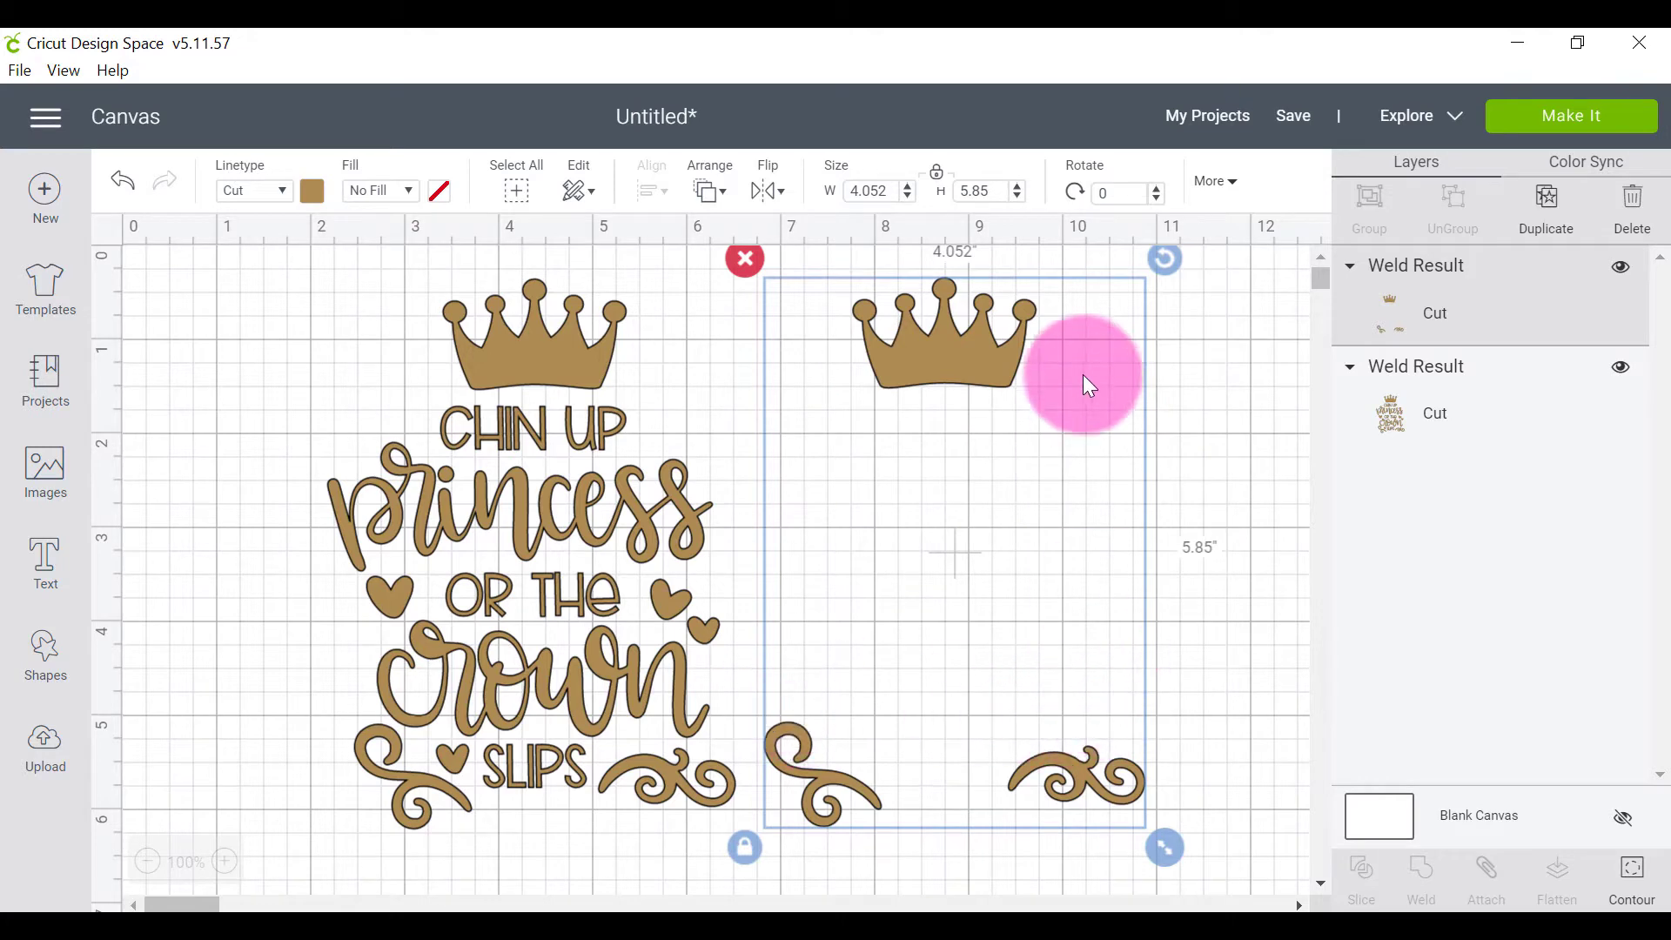
left_click(1637, 882)
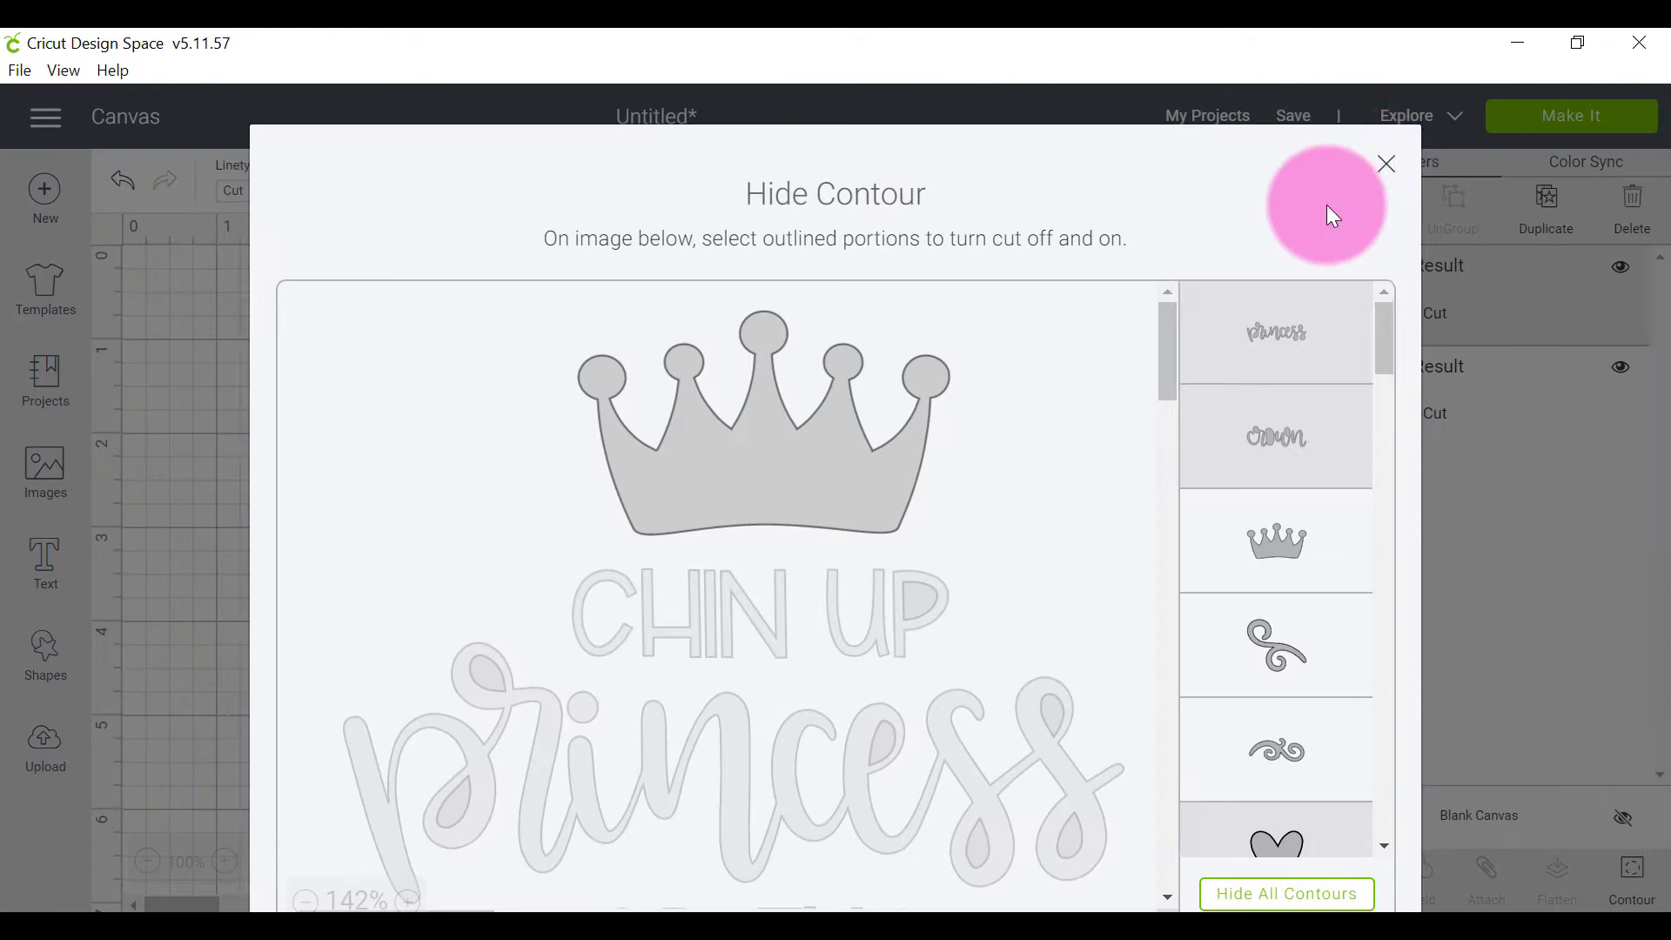
left_click(1382, 164)
key("ctrl+d")
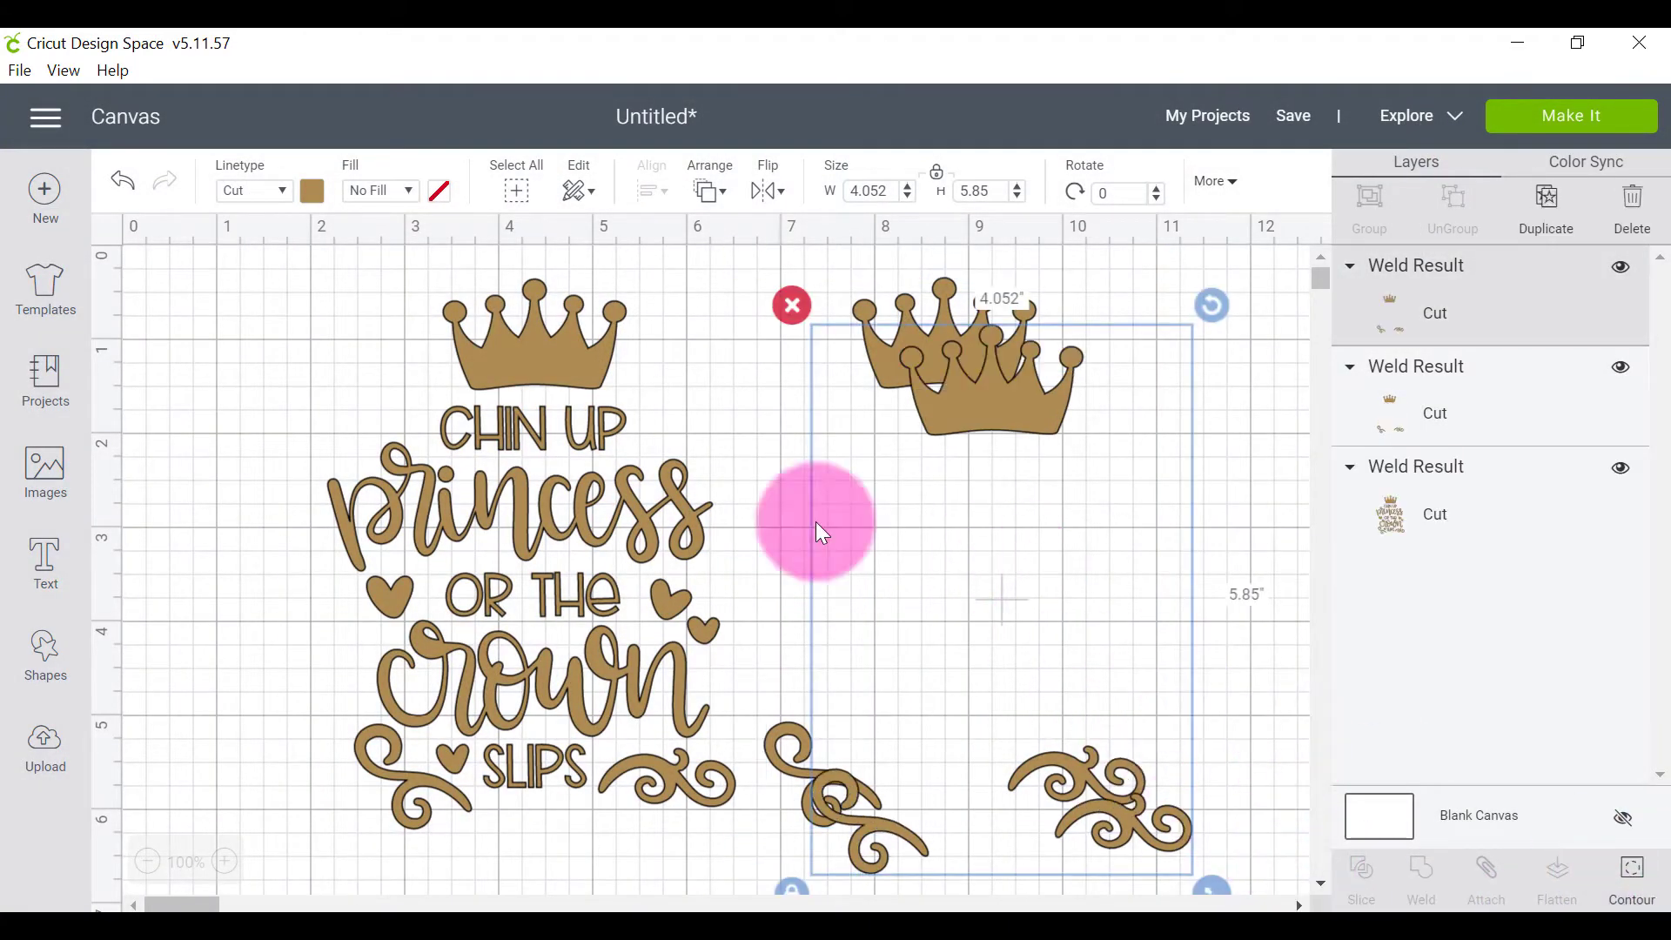
left_click(566, 522)
left_click_drag(565, 522, 395, 524)
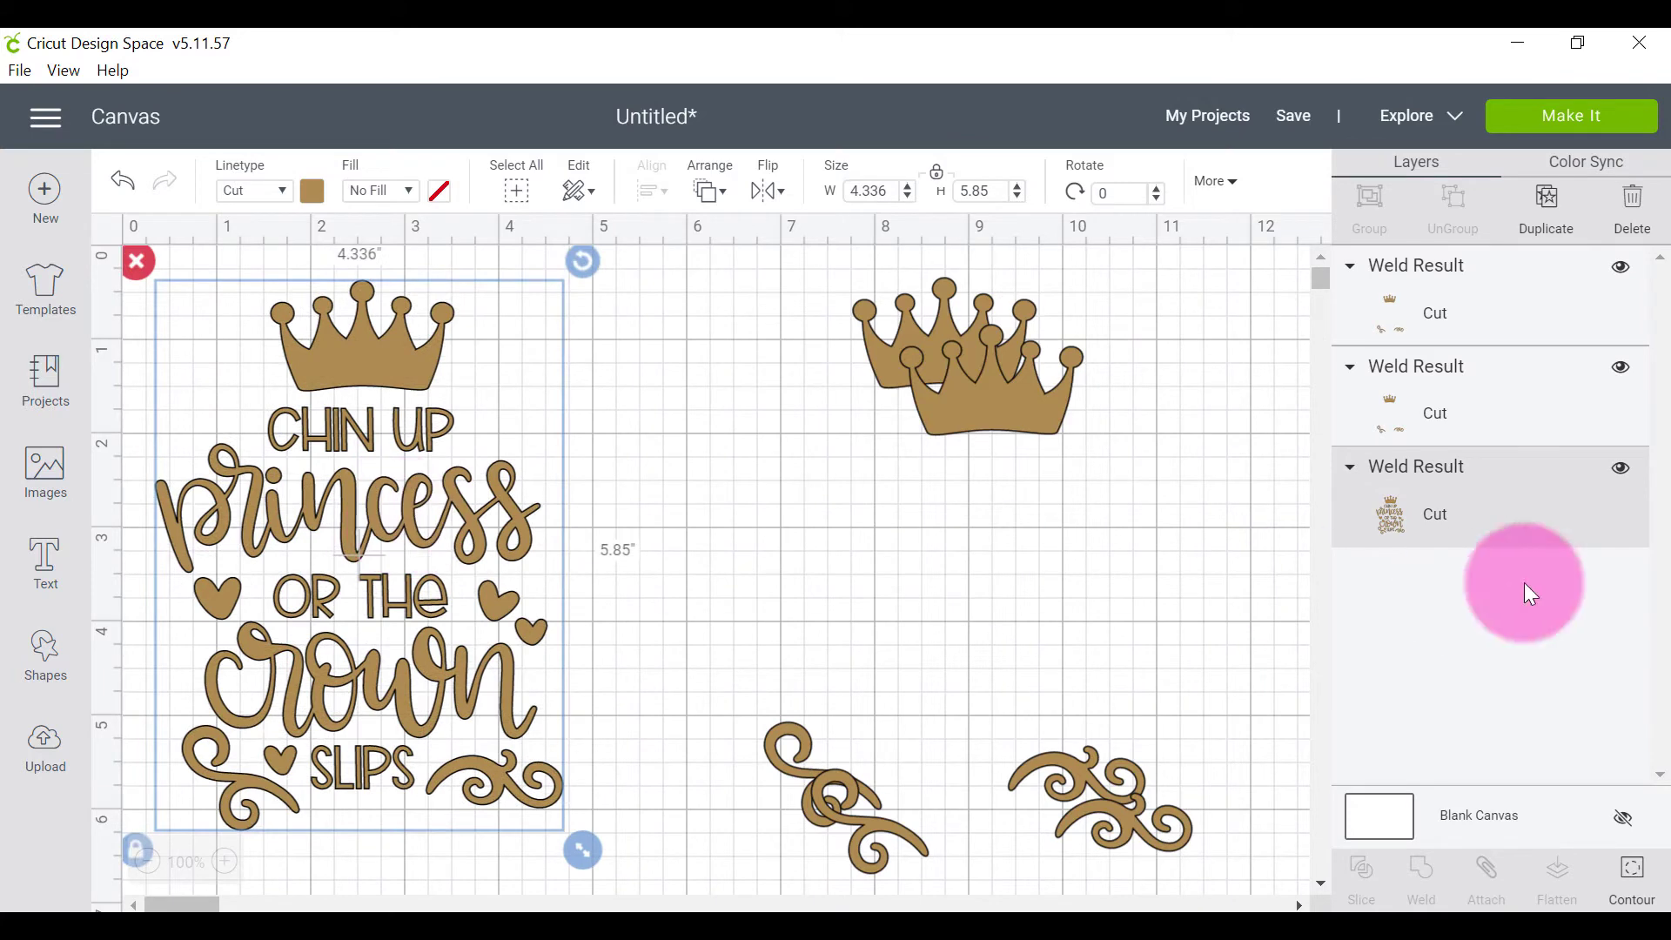
left_click(1622, 470)
left_click_drag(916, 326, 304, 342)
left_click_drag(1000, 399, 759, 351)
left_click(1631, 875)
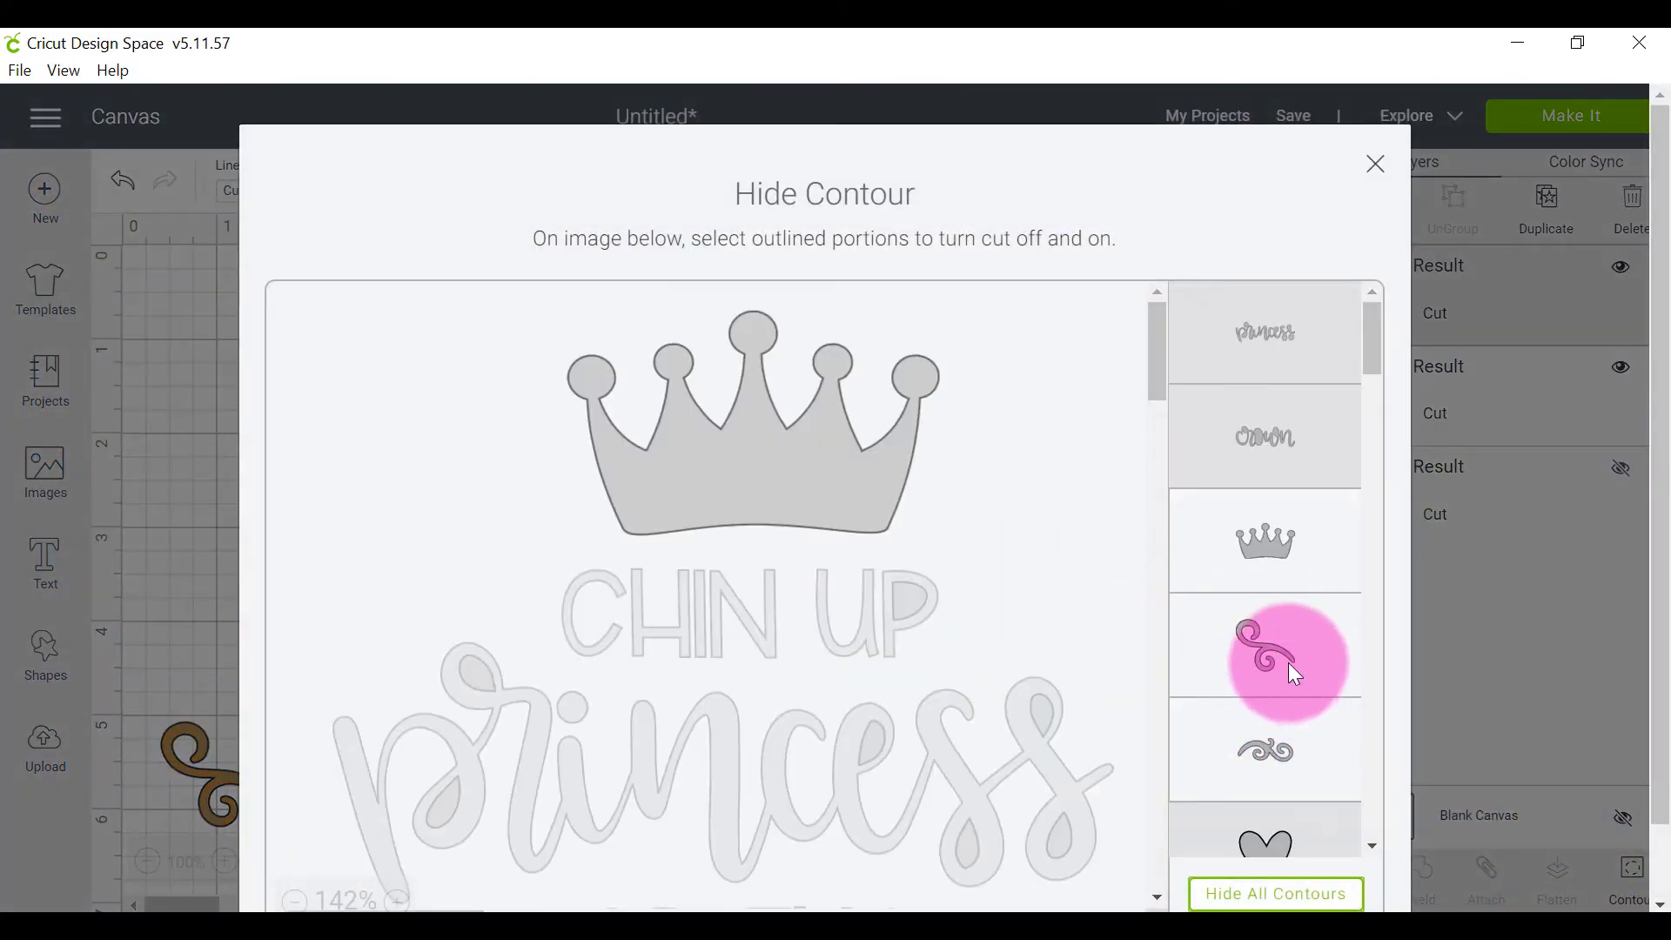
left_click(1376, 164)
left_click(350, 815)
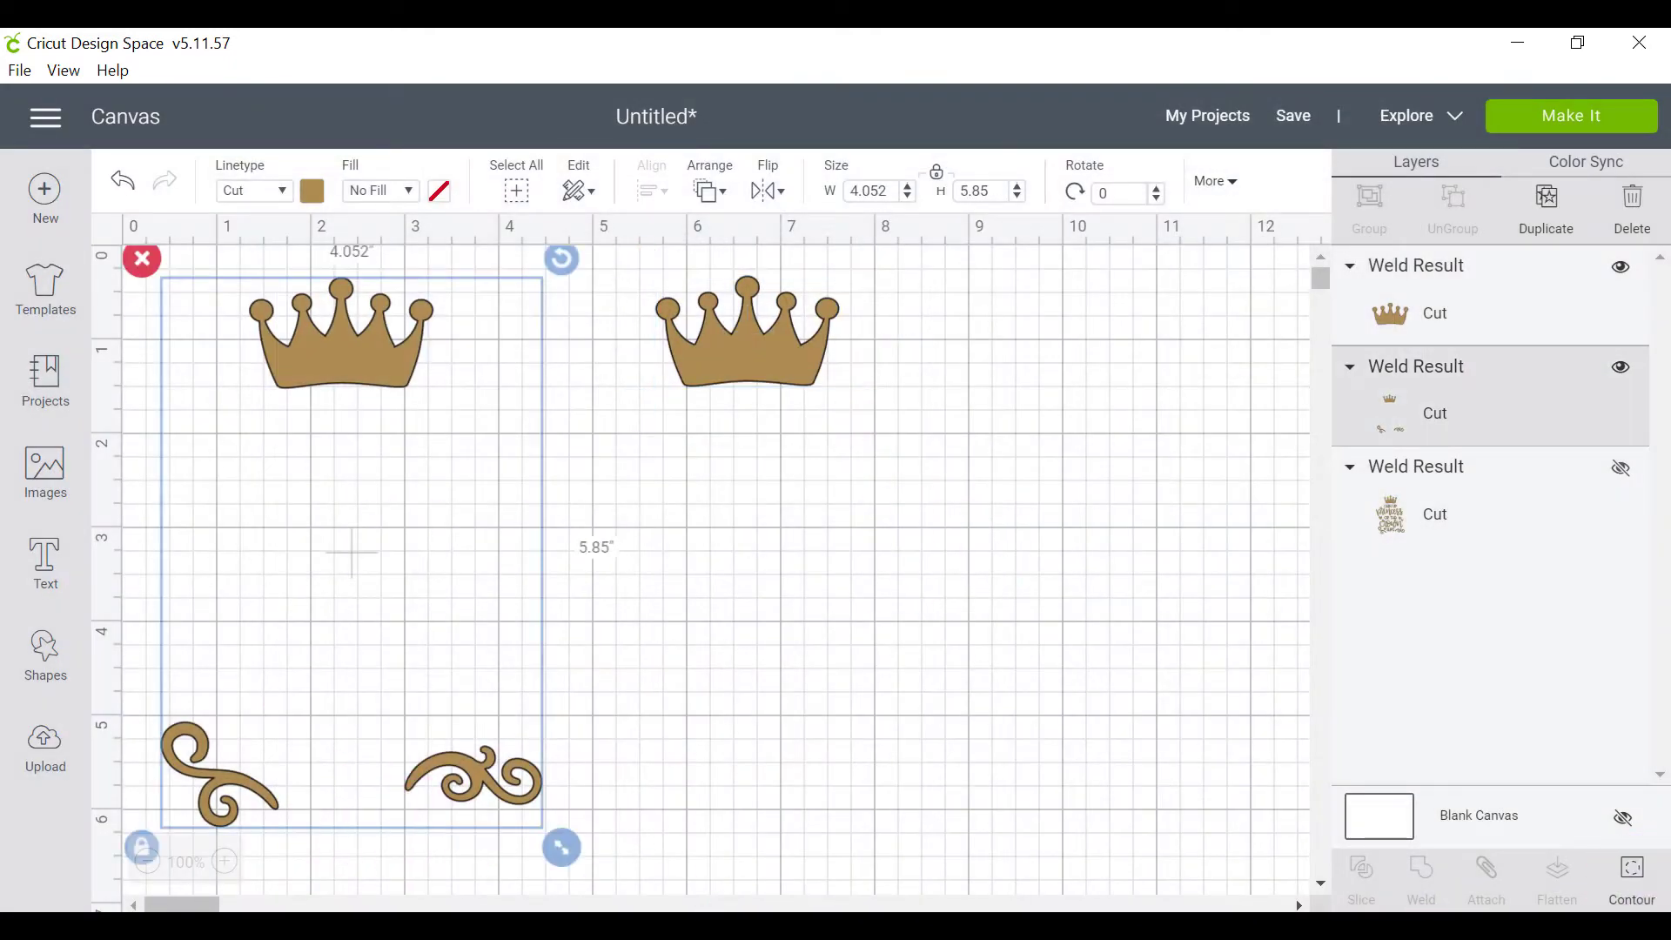
left_click(1622, 888)
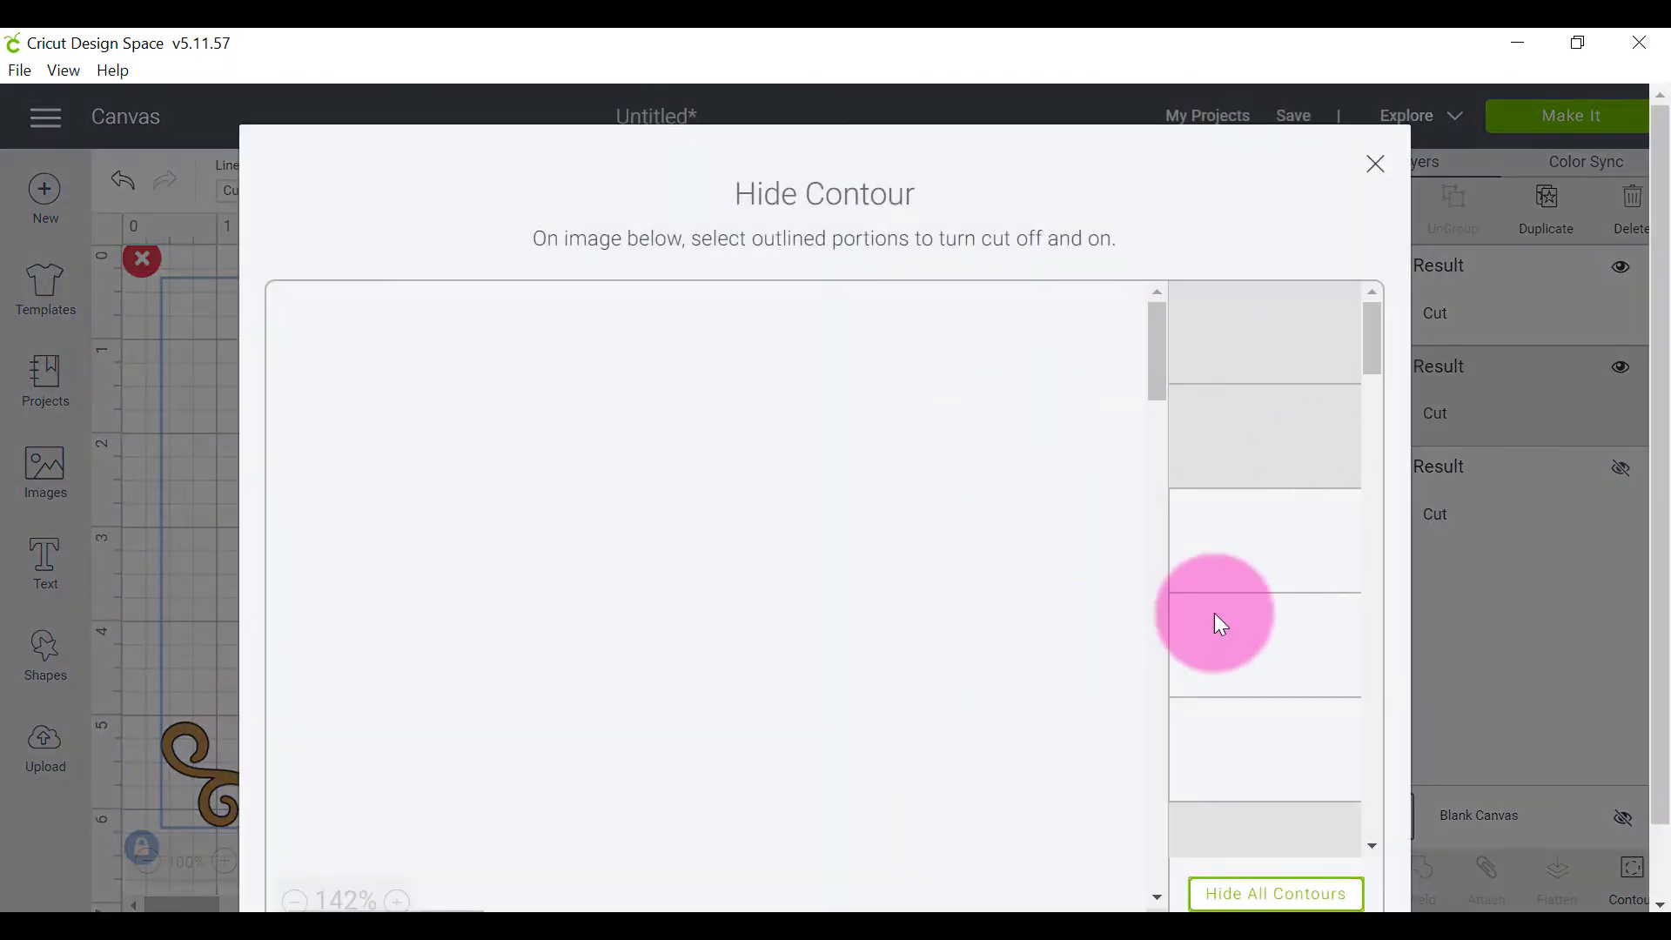
left_click(1268, 550)
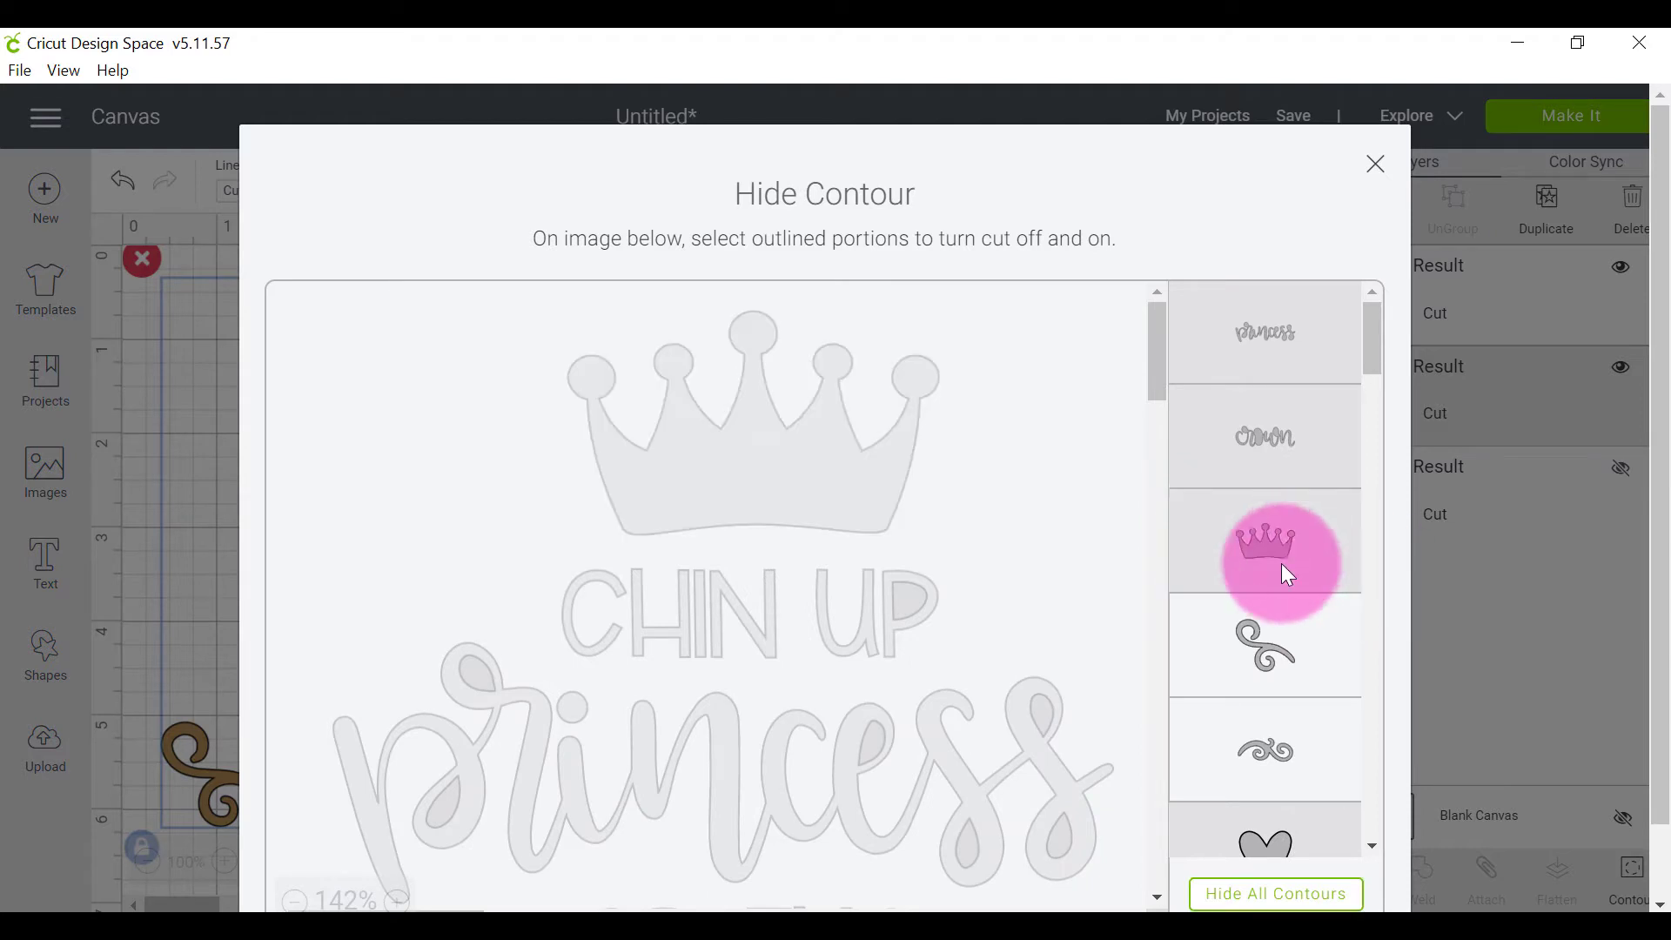
left_click(1377, 165)
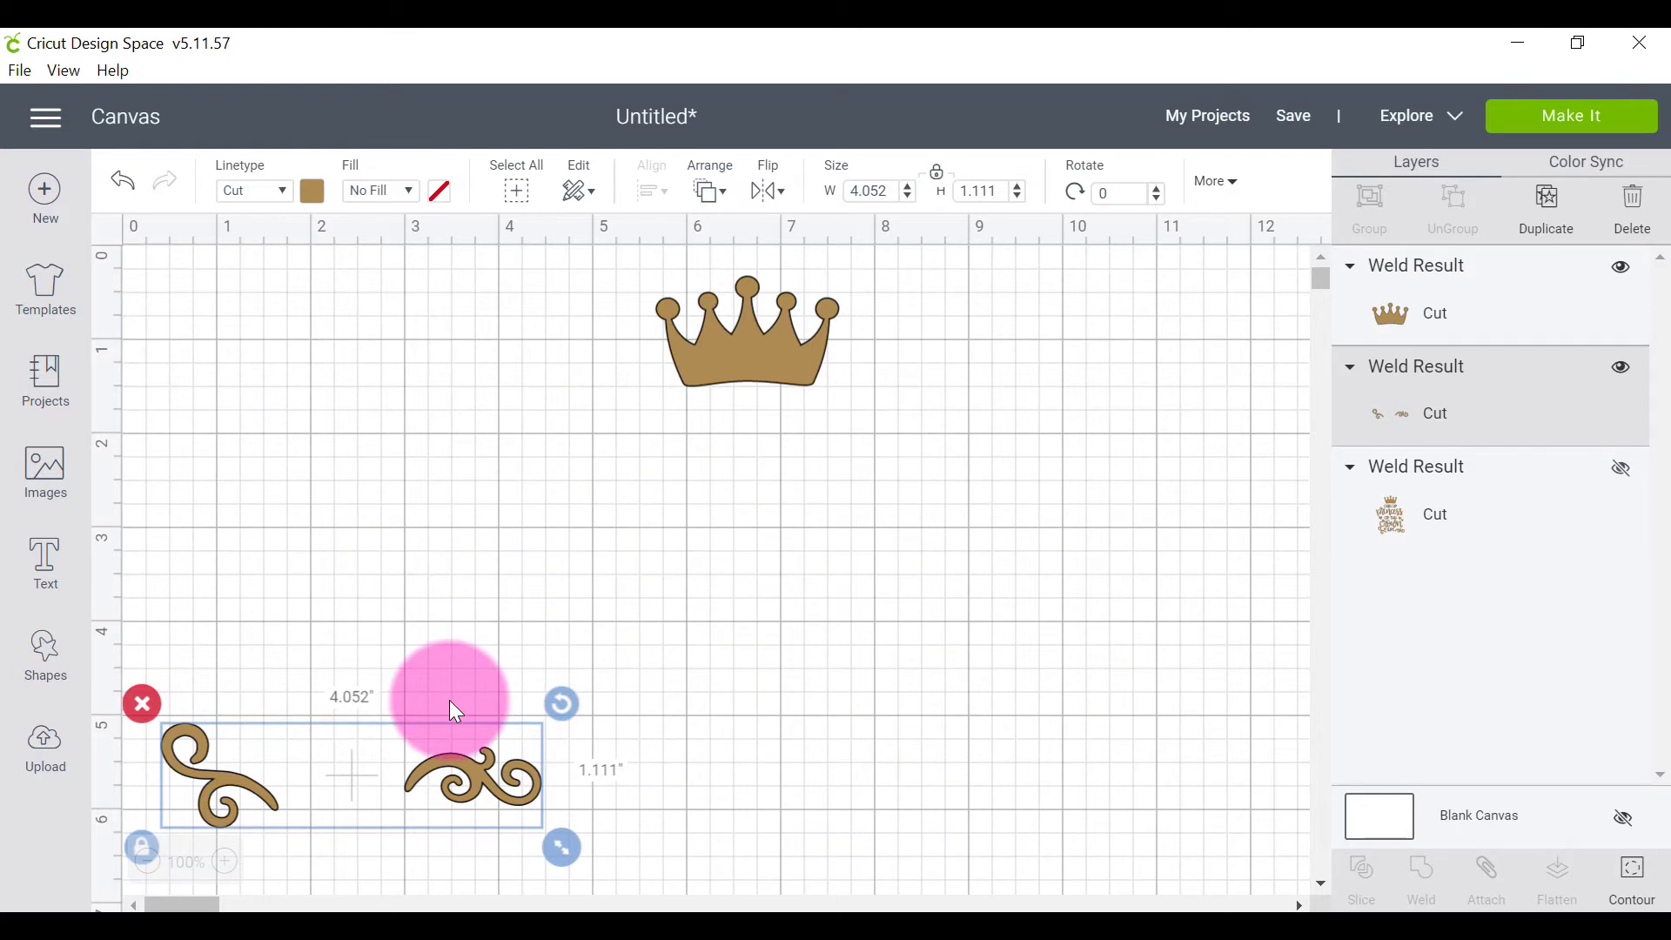
key("ctrl+z")
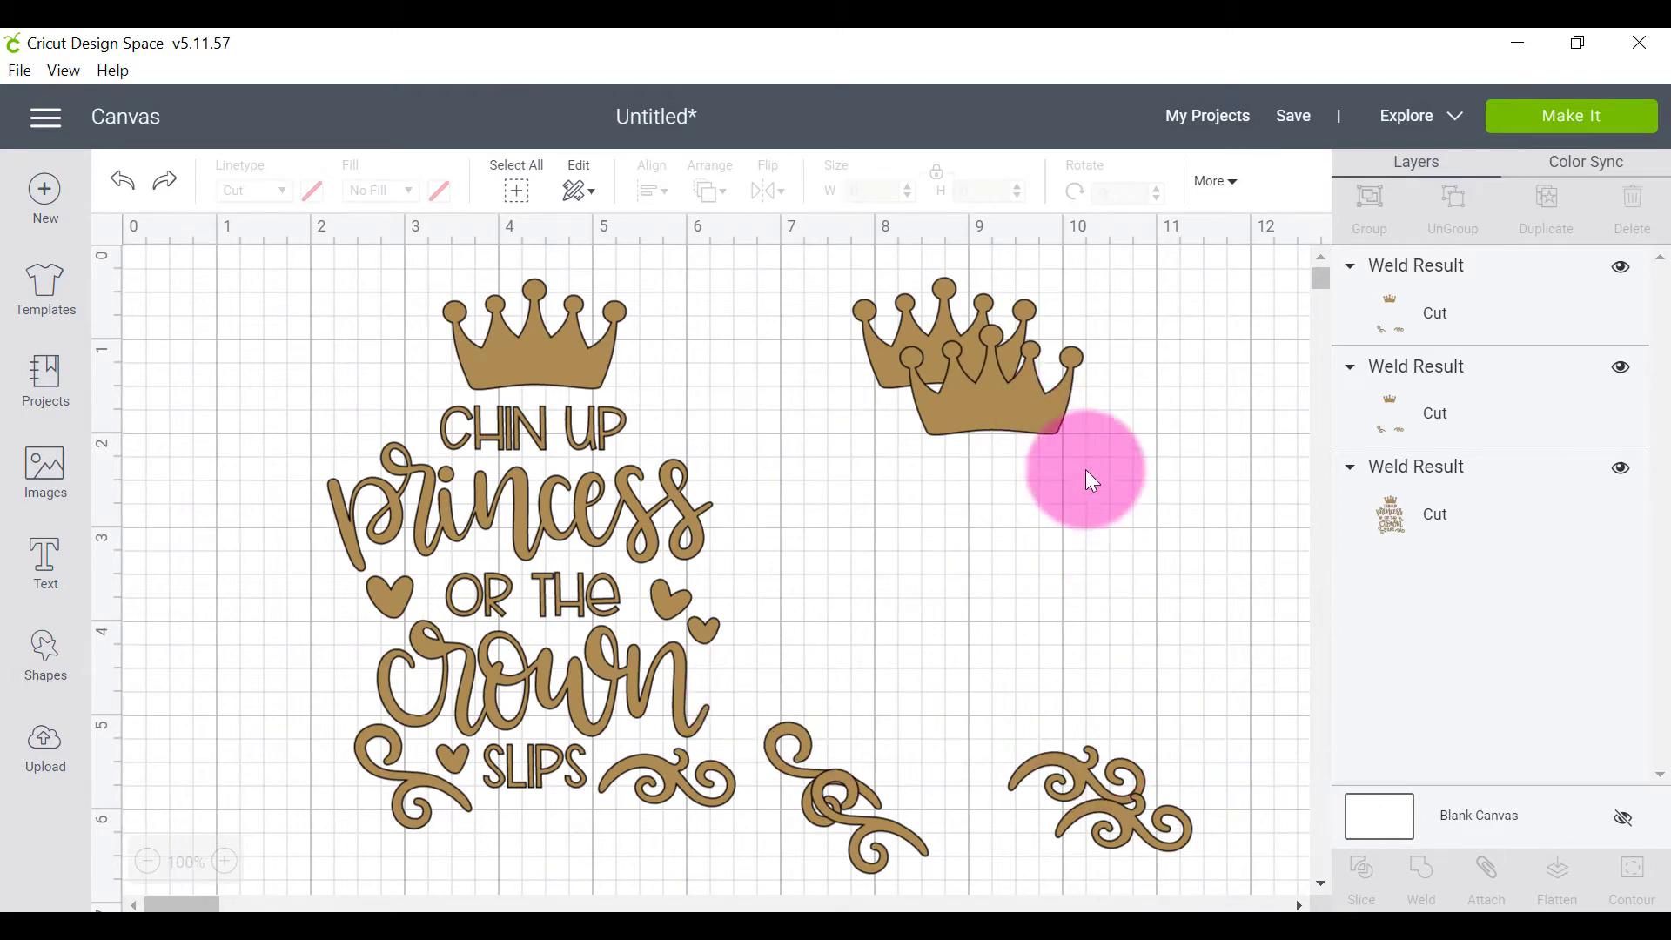
Delete the extra crown-and-swirls copy and spread the remaining pieces apart.
left_click(1025, 429)
key("Delete")
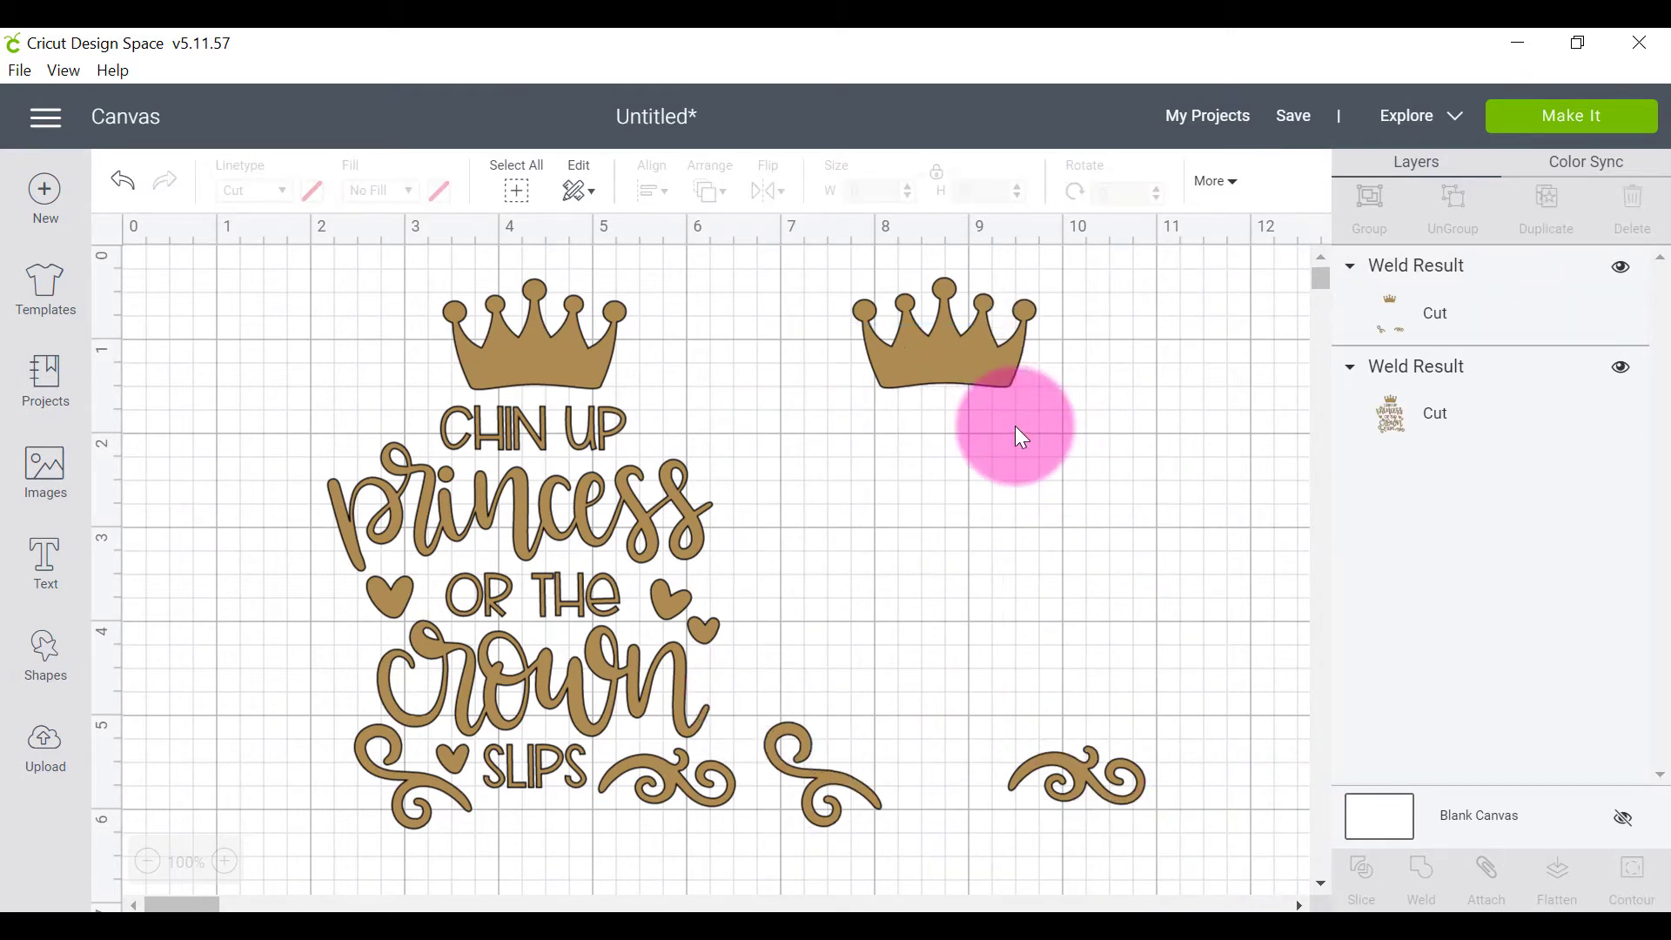
left_click_drag(475, 657, 317, 653)
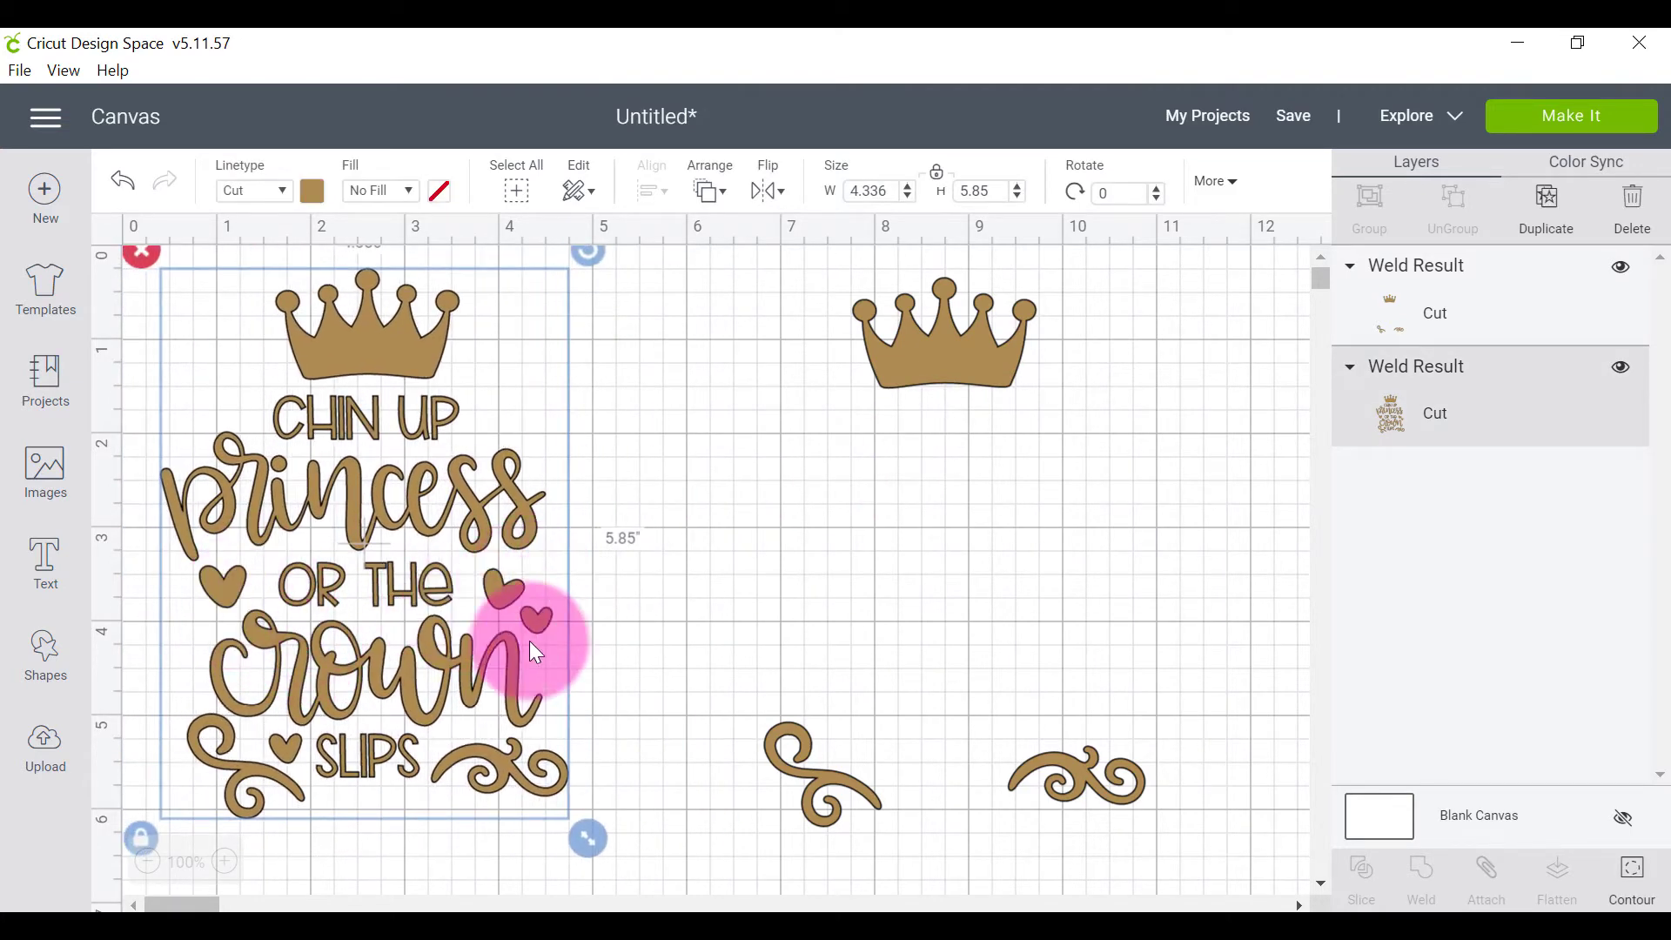
left_click_drag(905, 365, 1037, 380)
Duplicate the full design to the right and hide the crown-and-swirls and original layers.
left_click(435, 499)
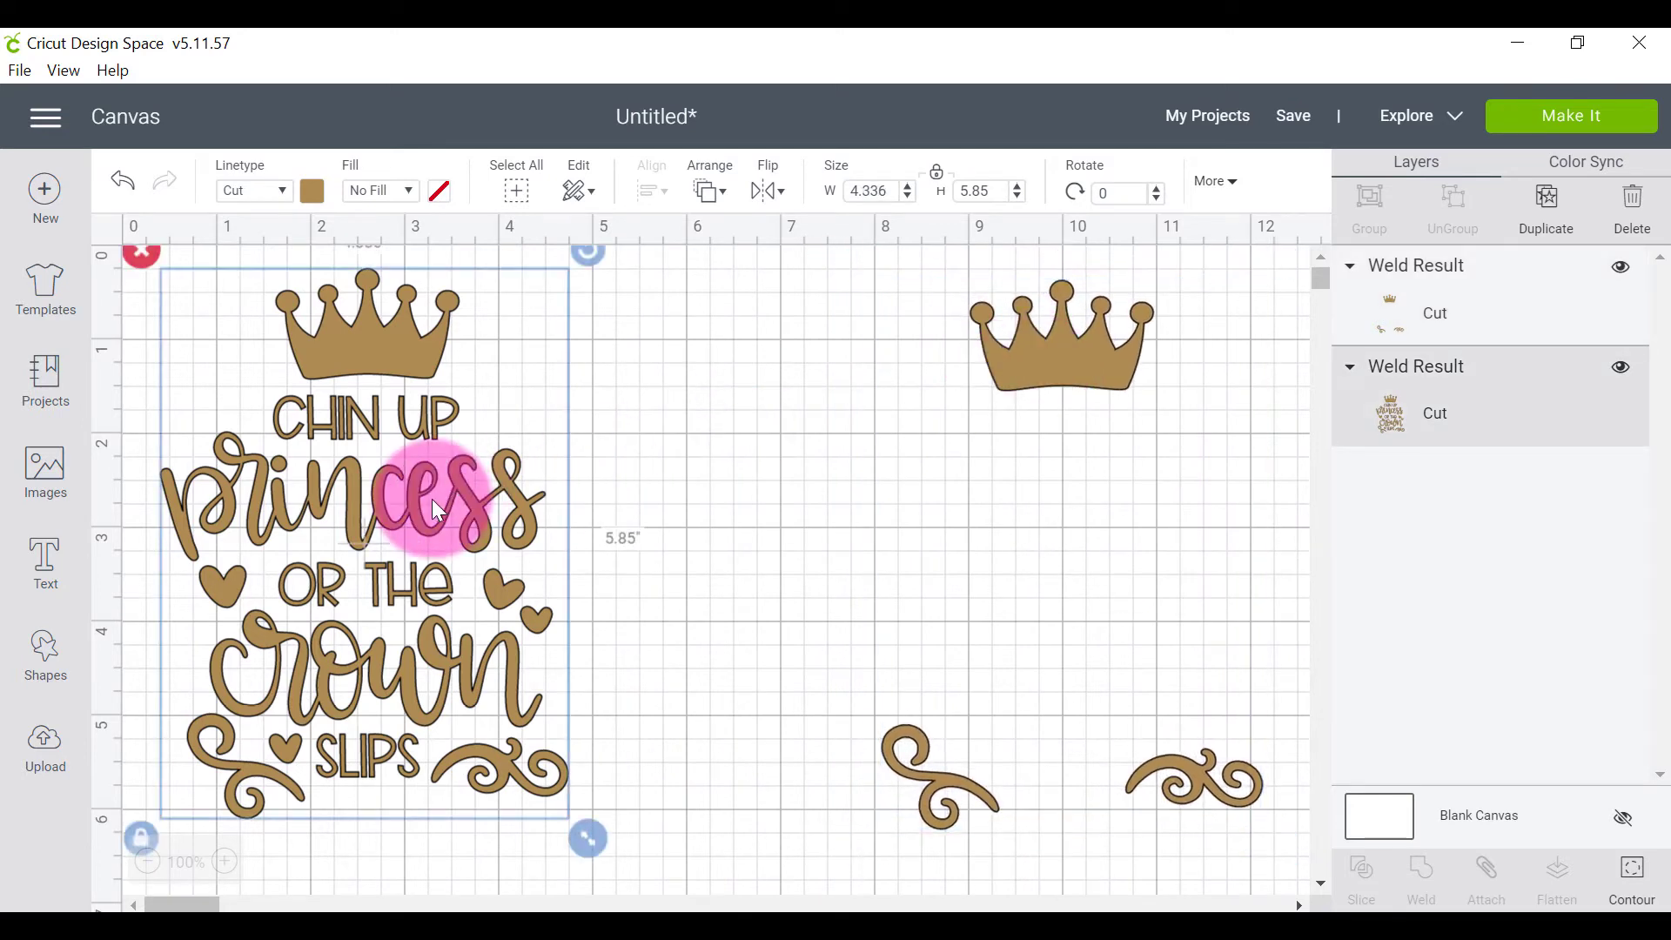
key("ctrl+d")
left_click_drag(437, 515, 771, 564)
left_click(1620, 266)
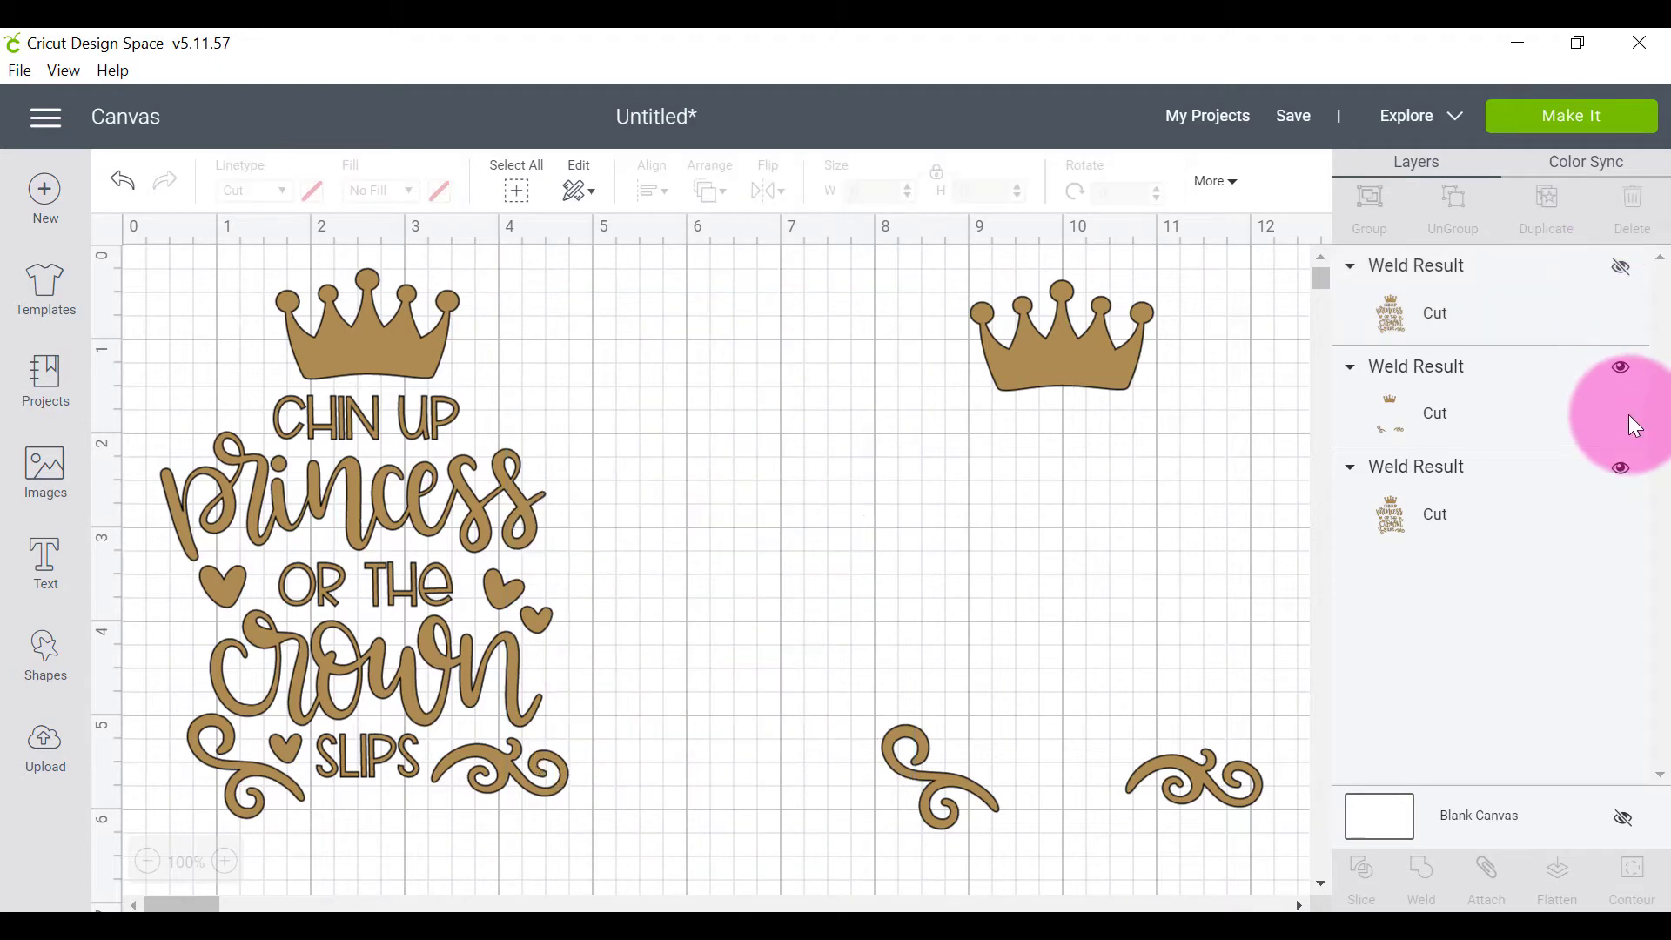
left_click(1621, 266)
left_click(1618, 369)
left_click(1619, 468)
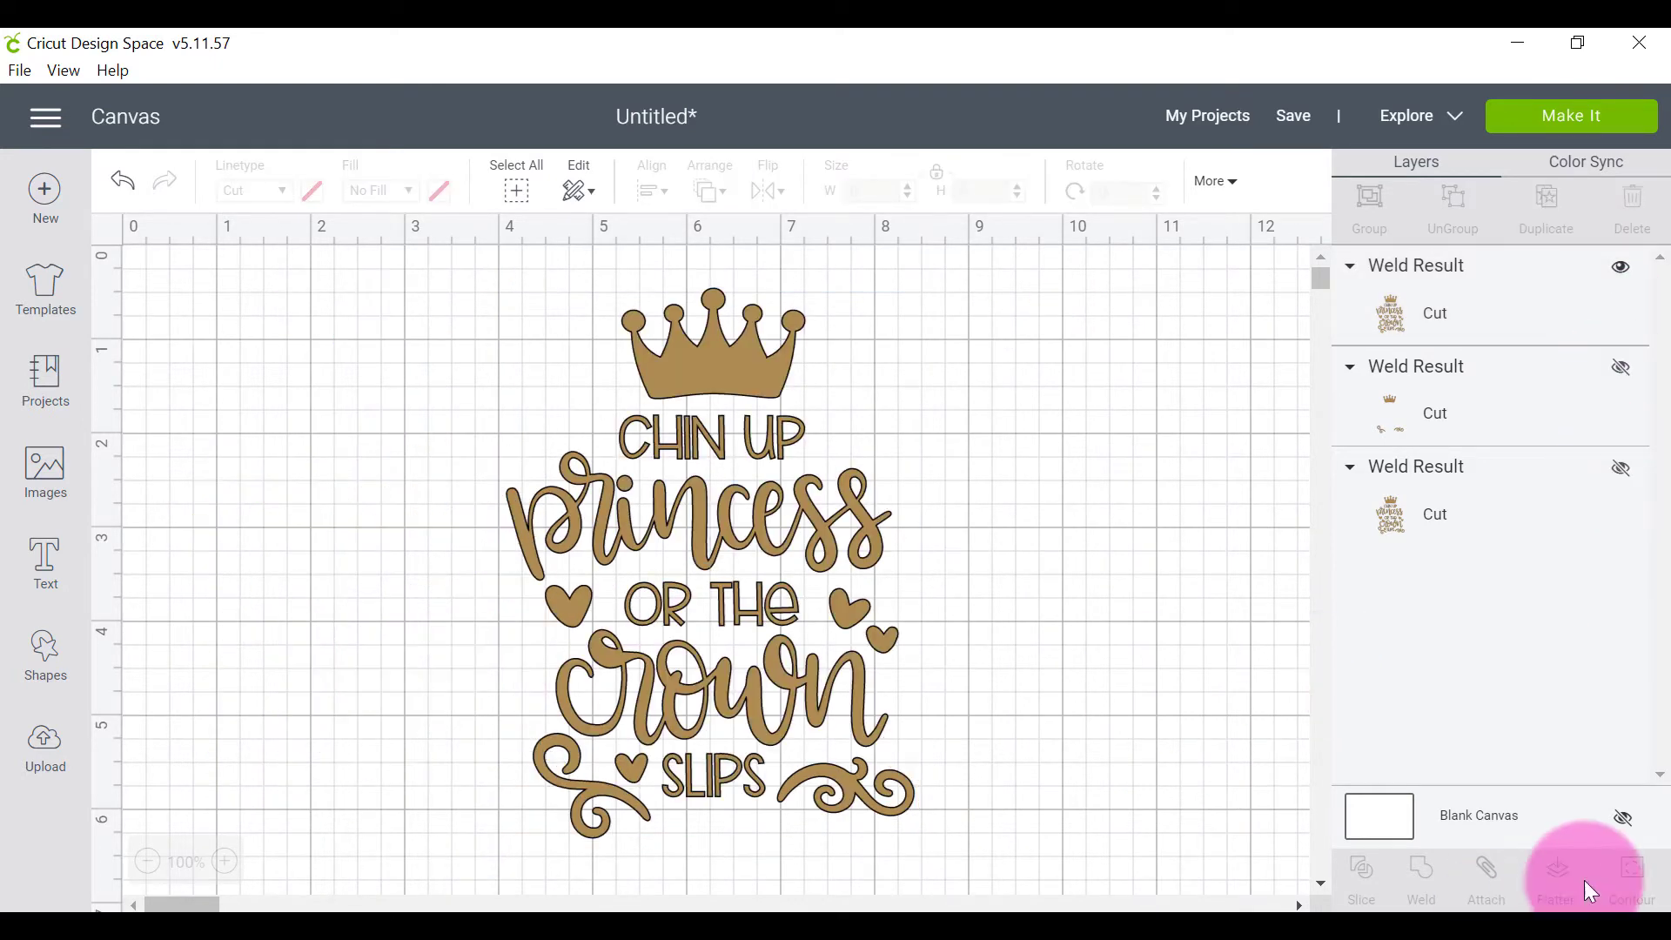
Hide all contours on the new full-design copy.
left_click(747, 586)
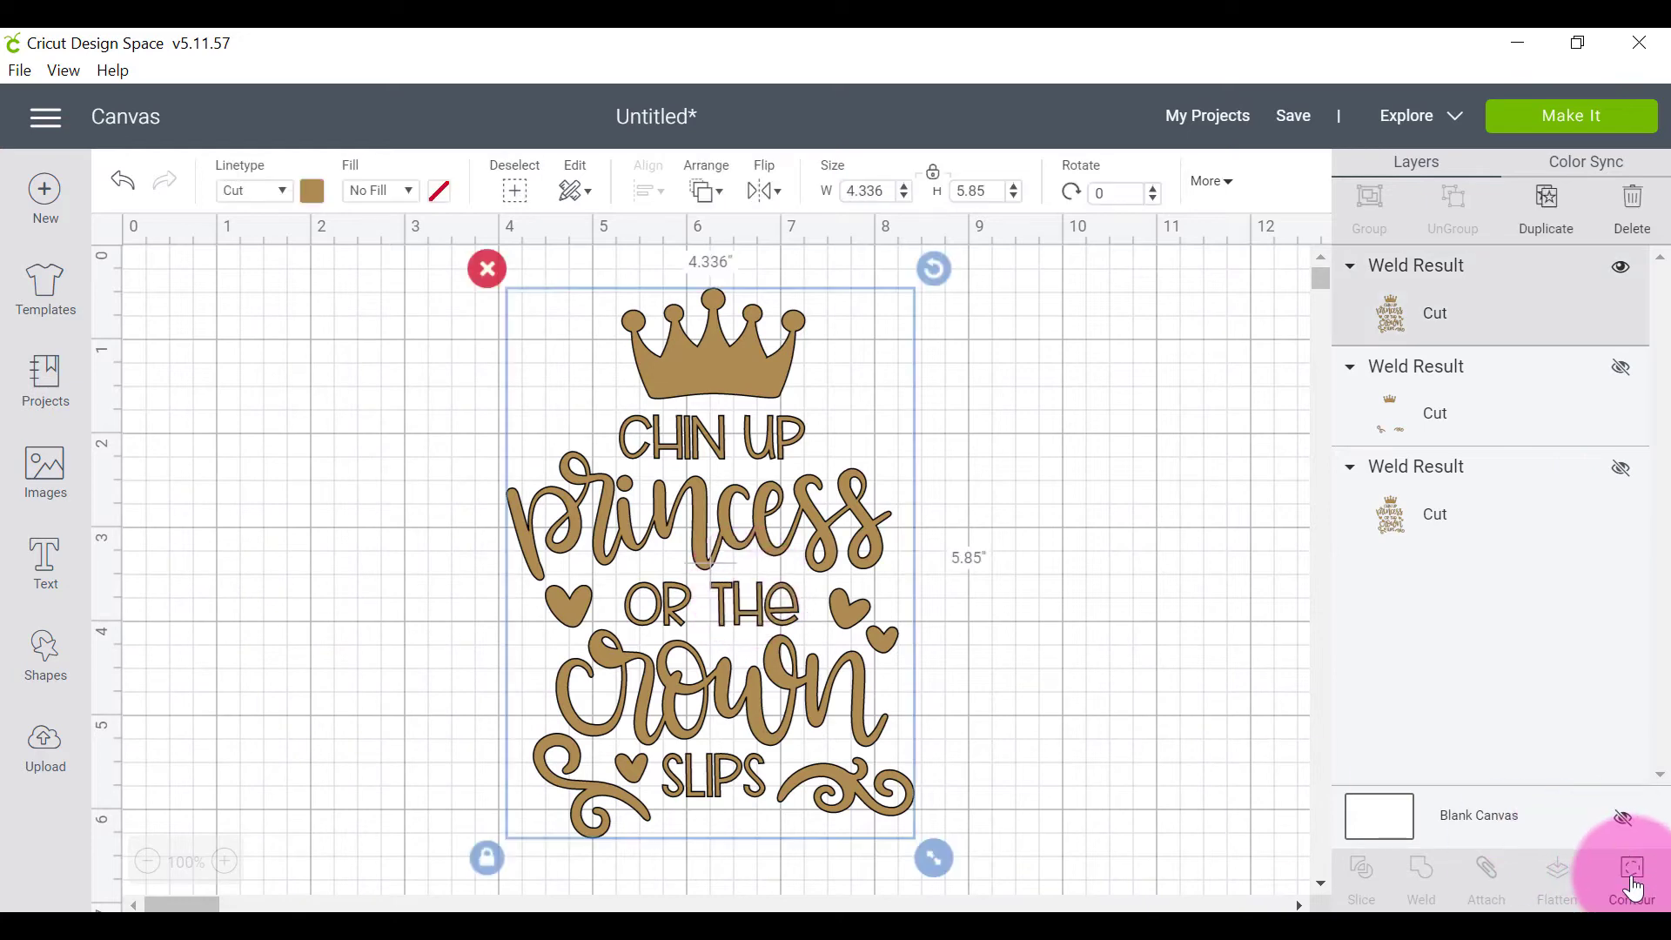
left_click(1631, 875)
left_click(1272, 894)
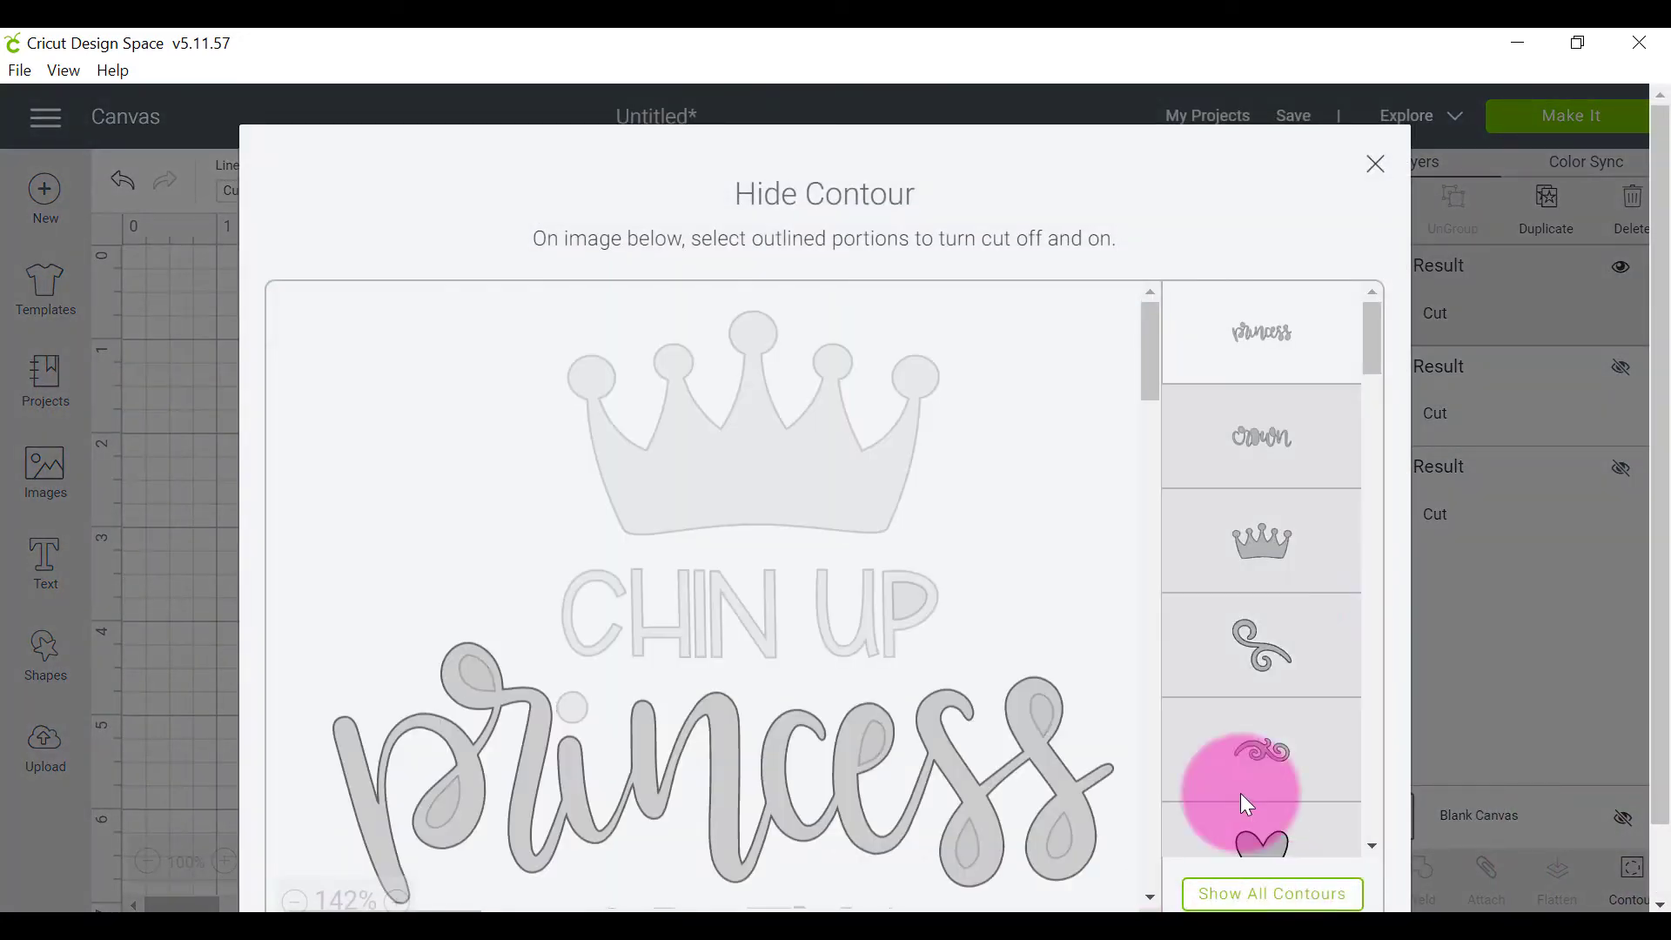
scroll(1017, 505, "down", 3)
scroll(1254, 661, "down", 3)
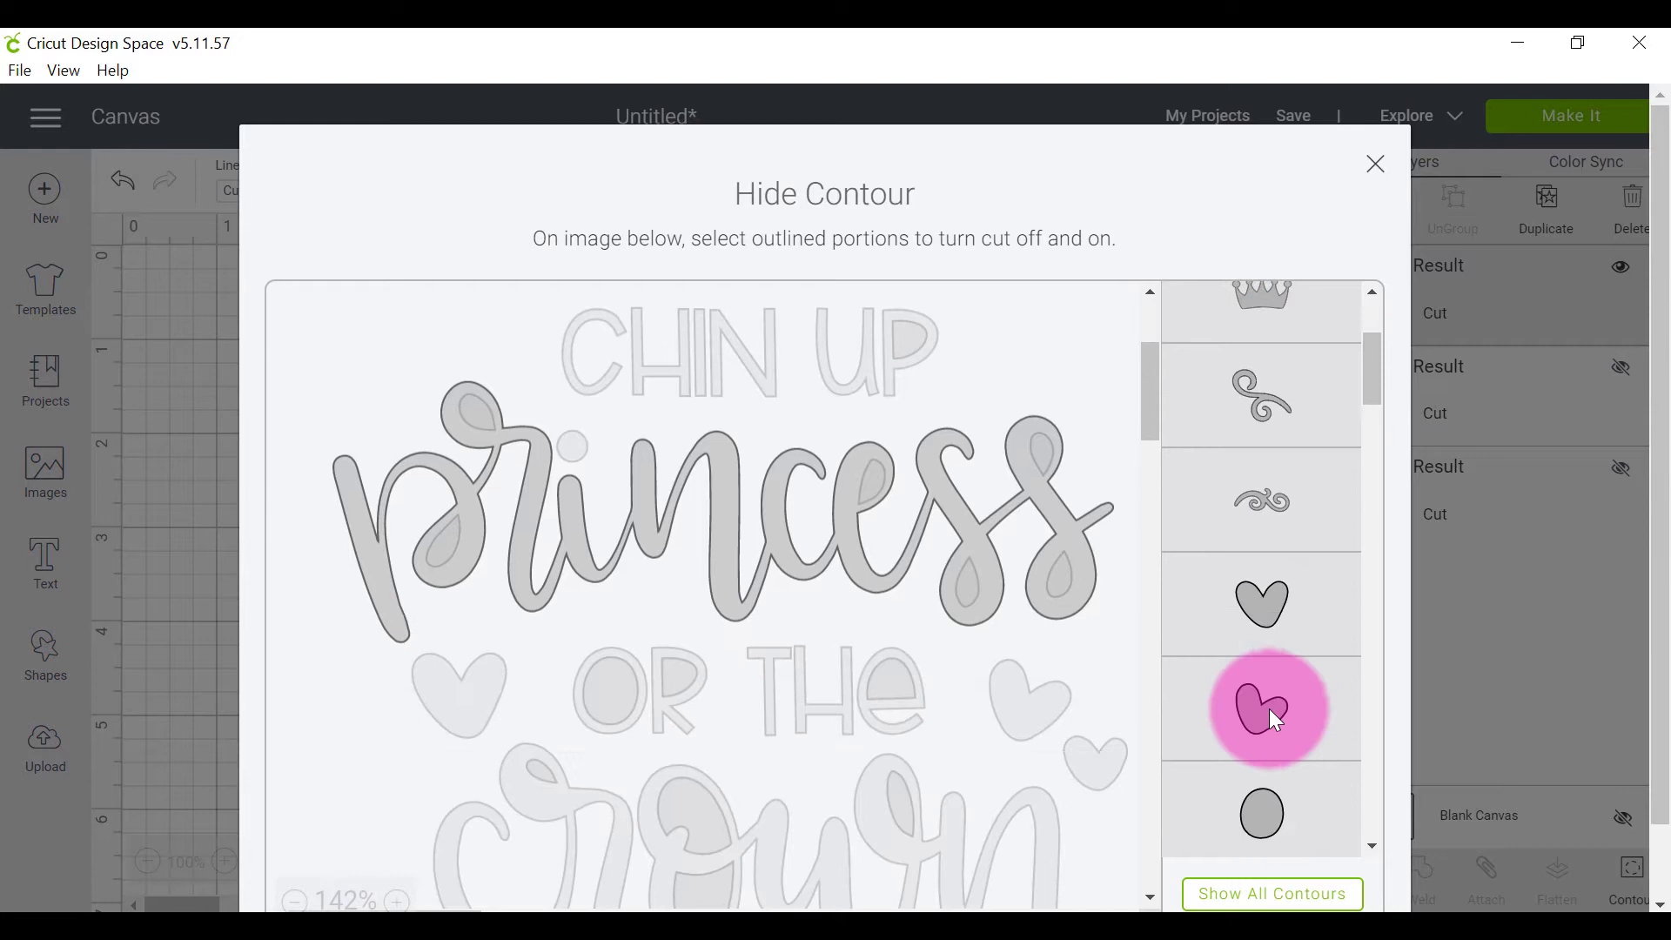
Turn the four hearts back on for cutting, keeping the princess lettering off.
left_click(1265, 607)
left_click(1258, 692)
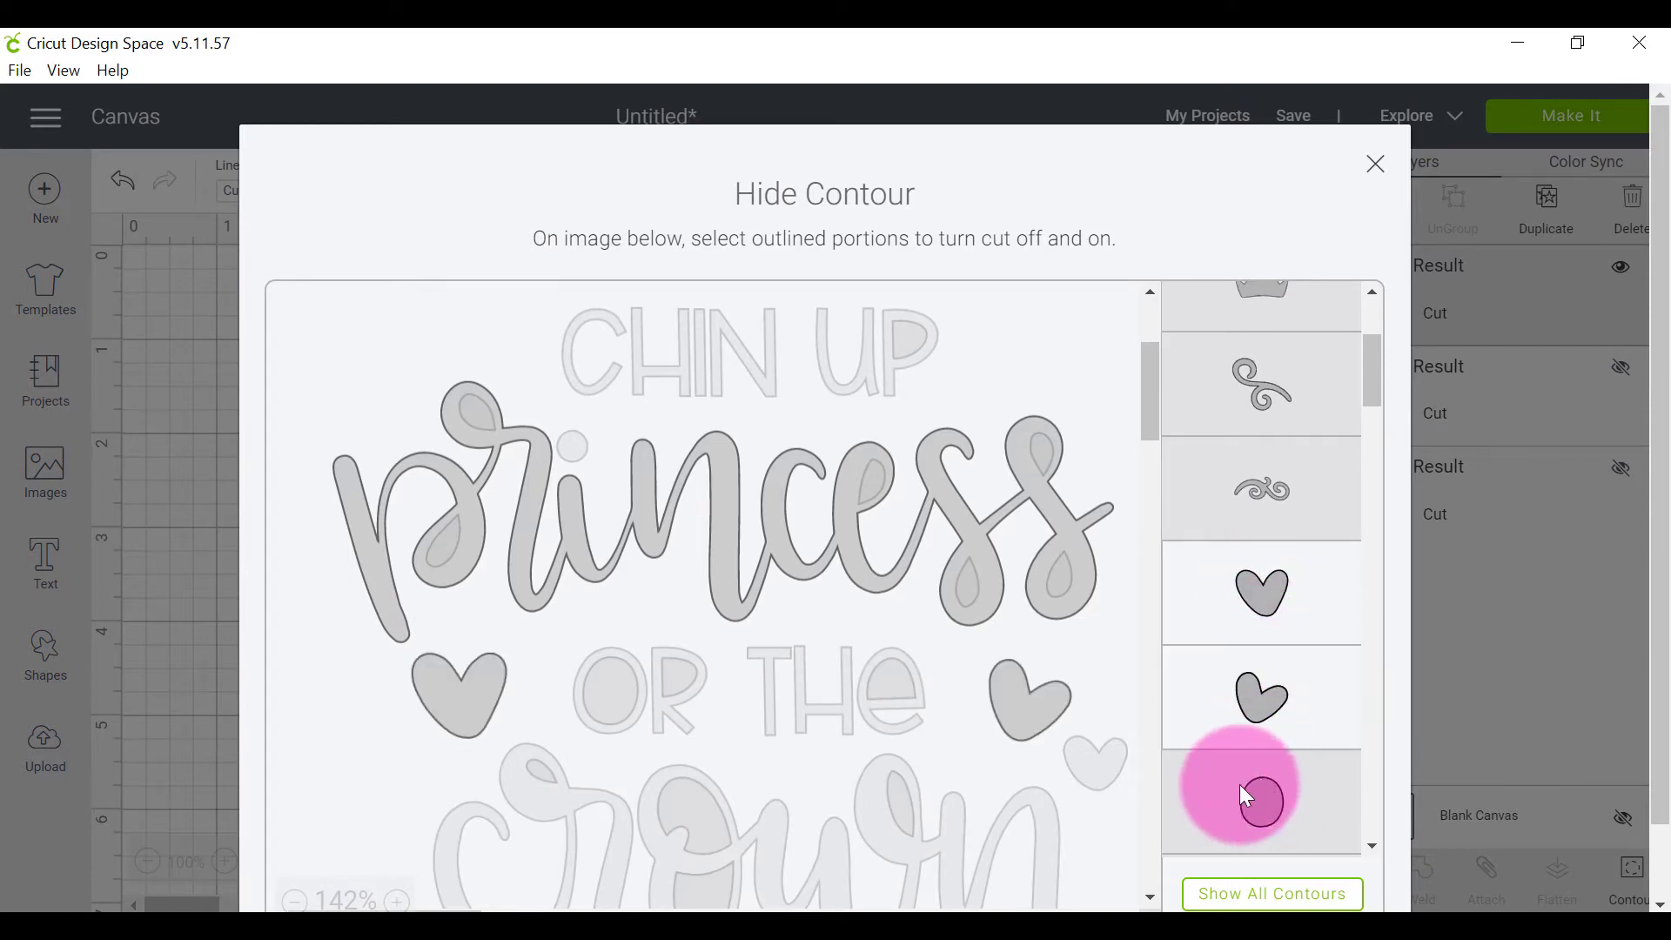
left_click(466, 495)
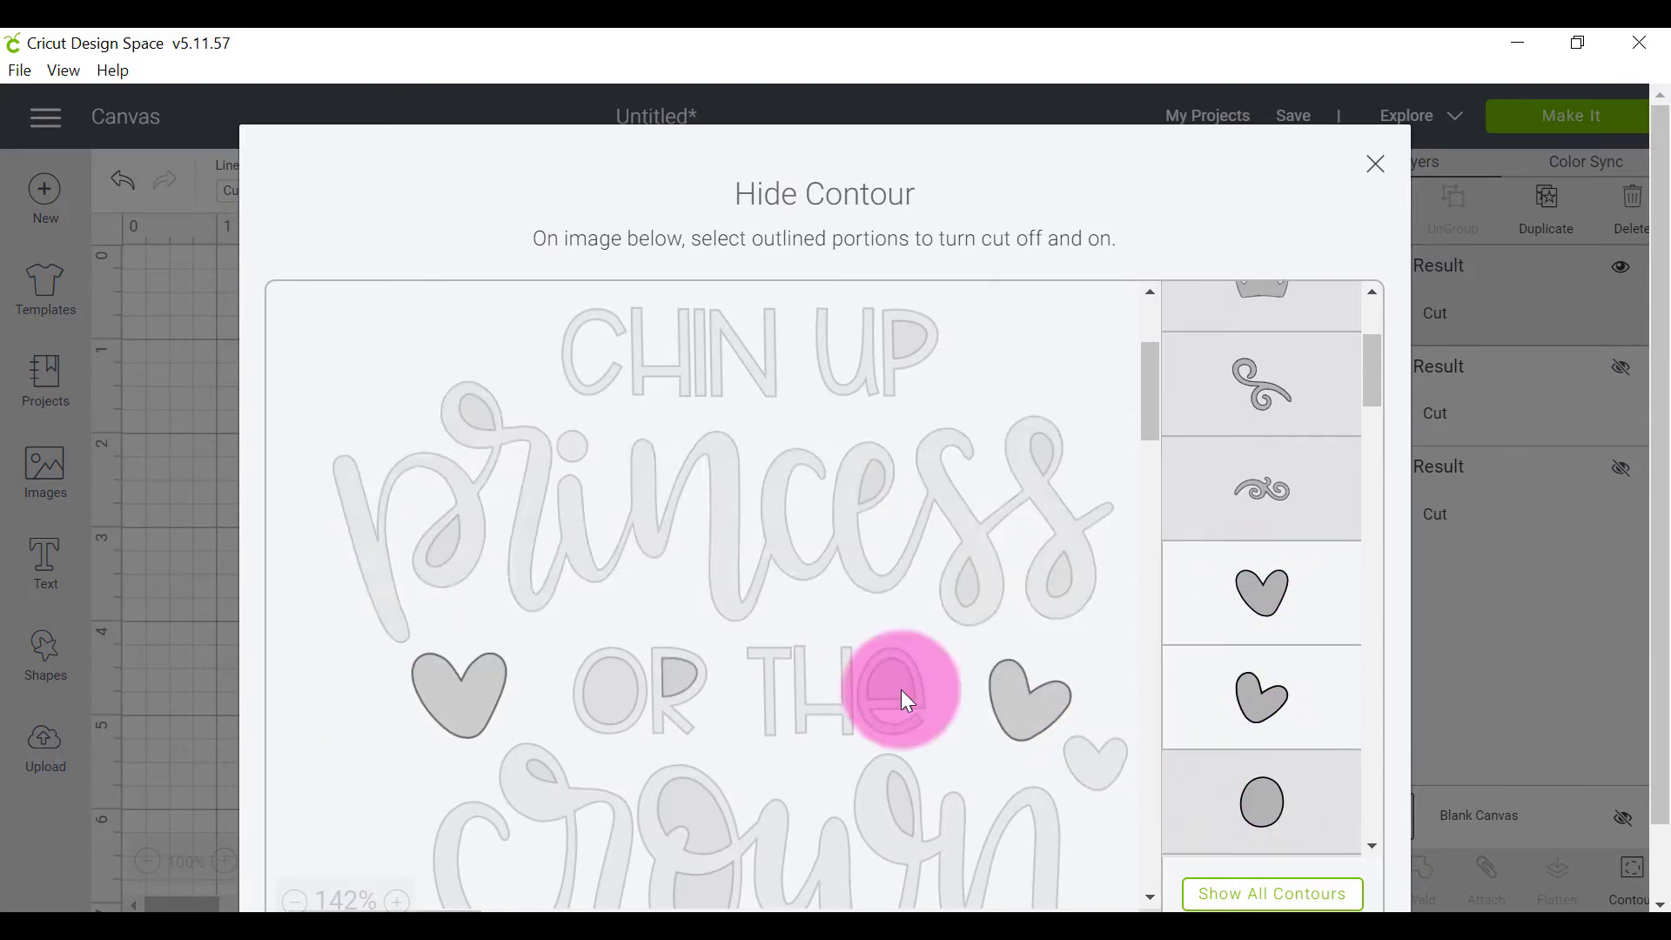
scroll(840, 762, "down", 3)
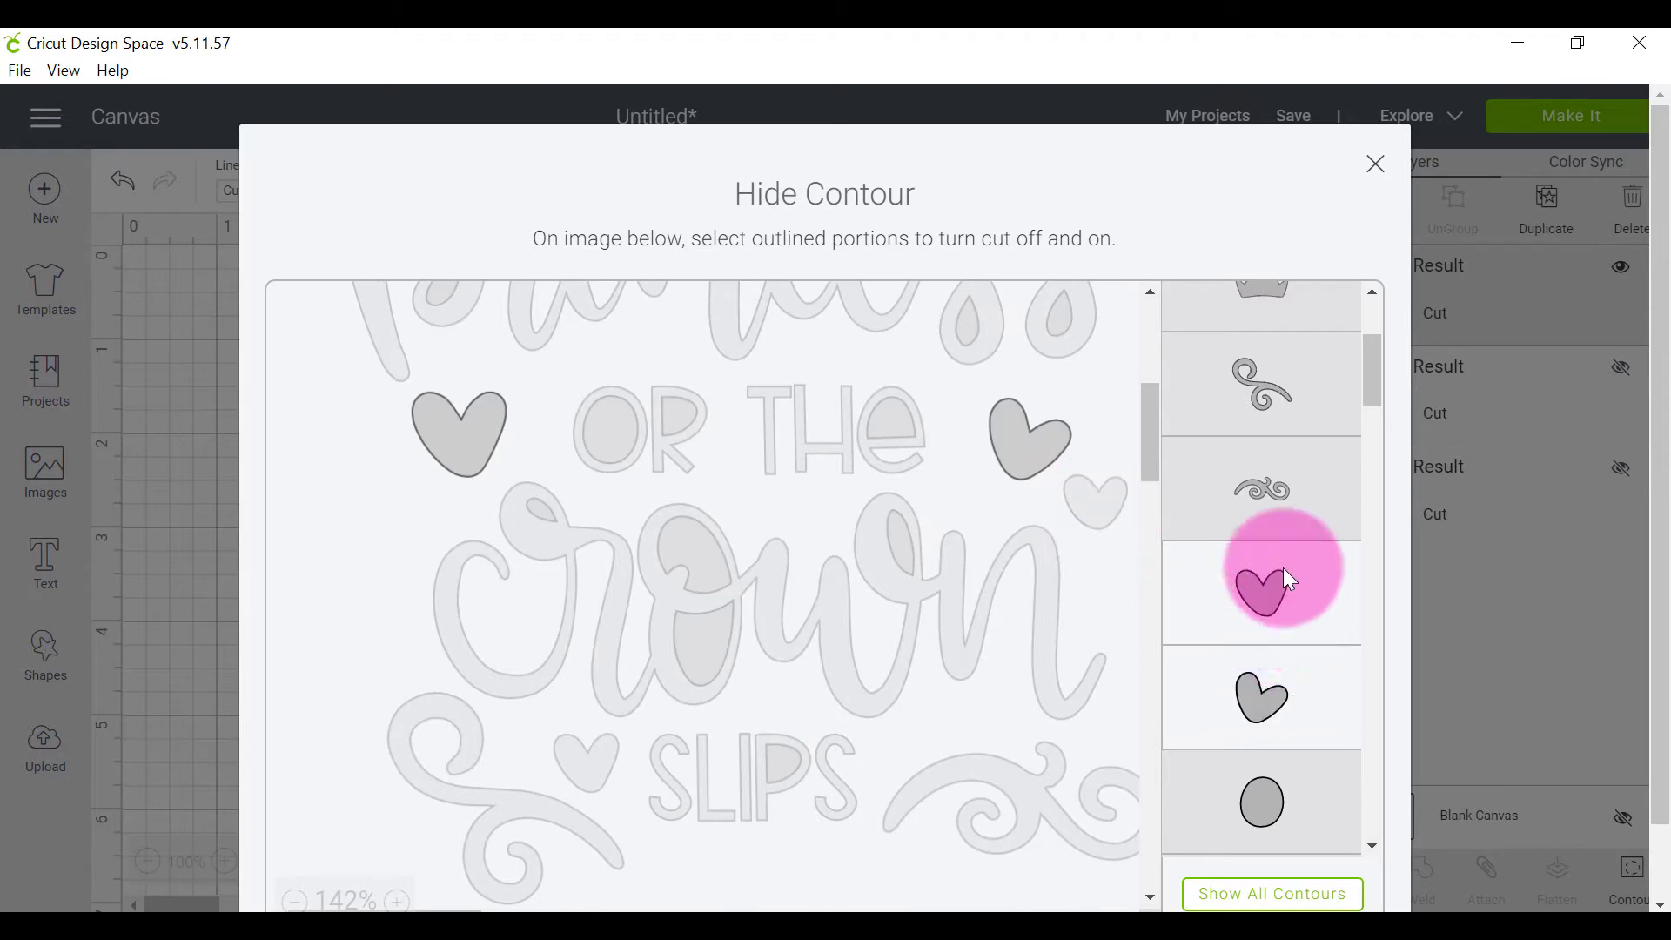
left_click(1082, 498)
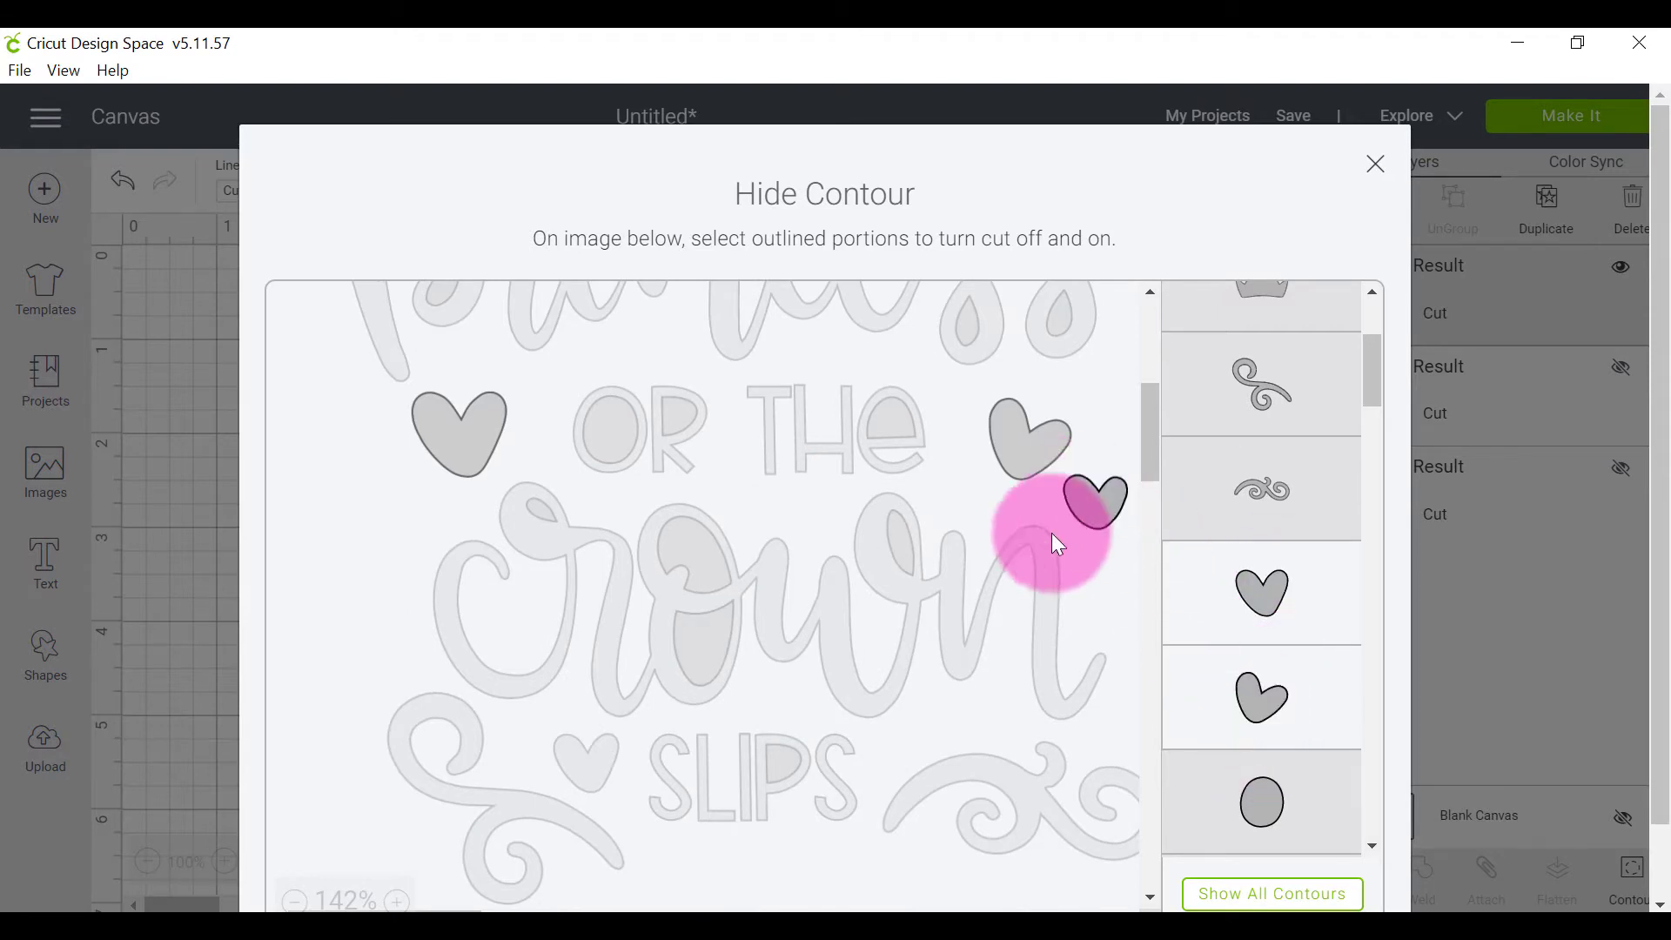
scroll(786, 554, "down", 3)
left_click(583, 502)
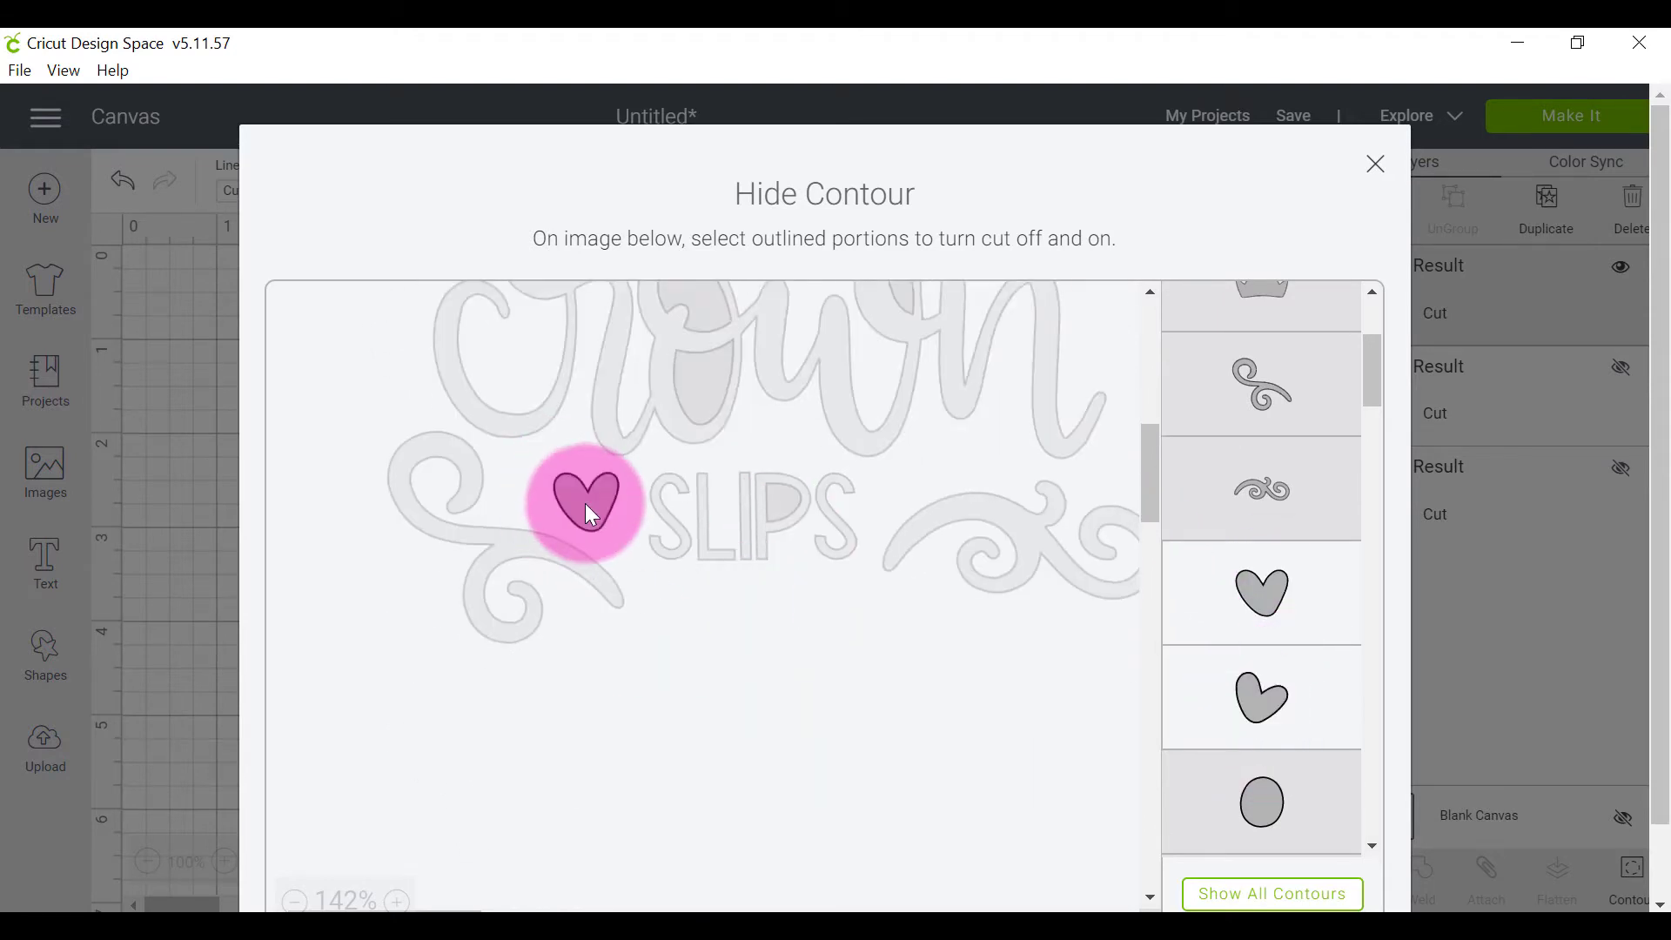
scroll(952, 724, "up", 9)
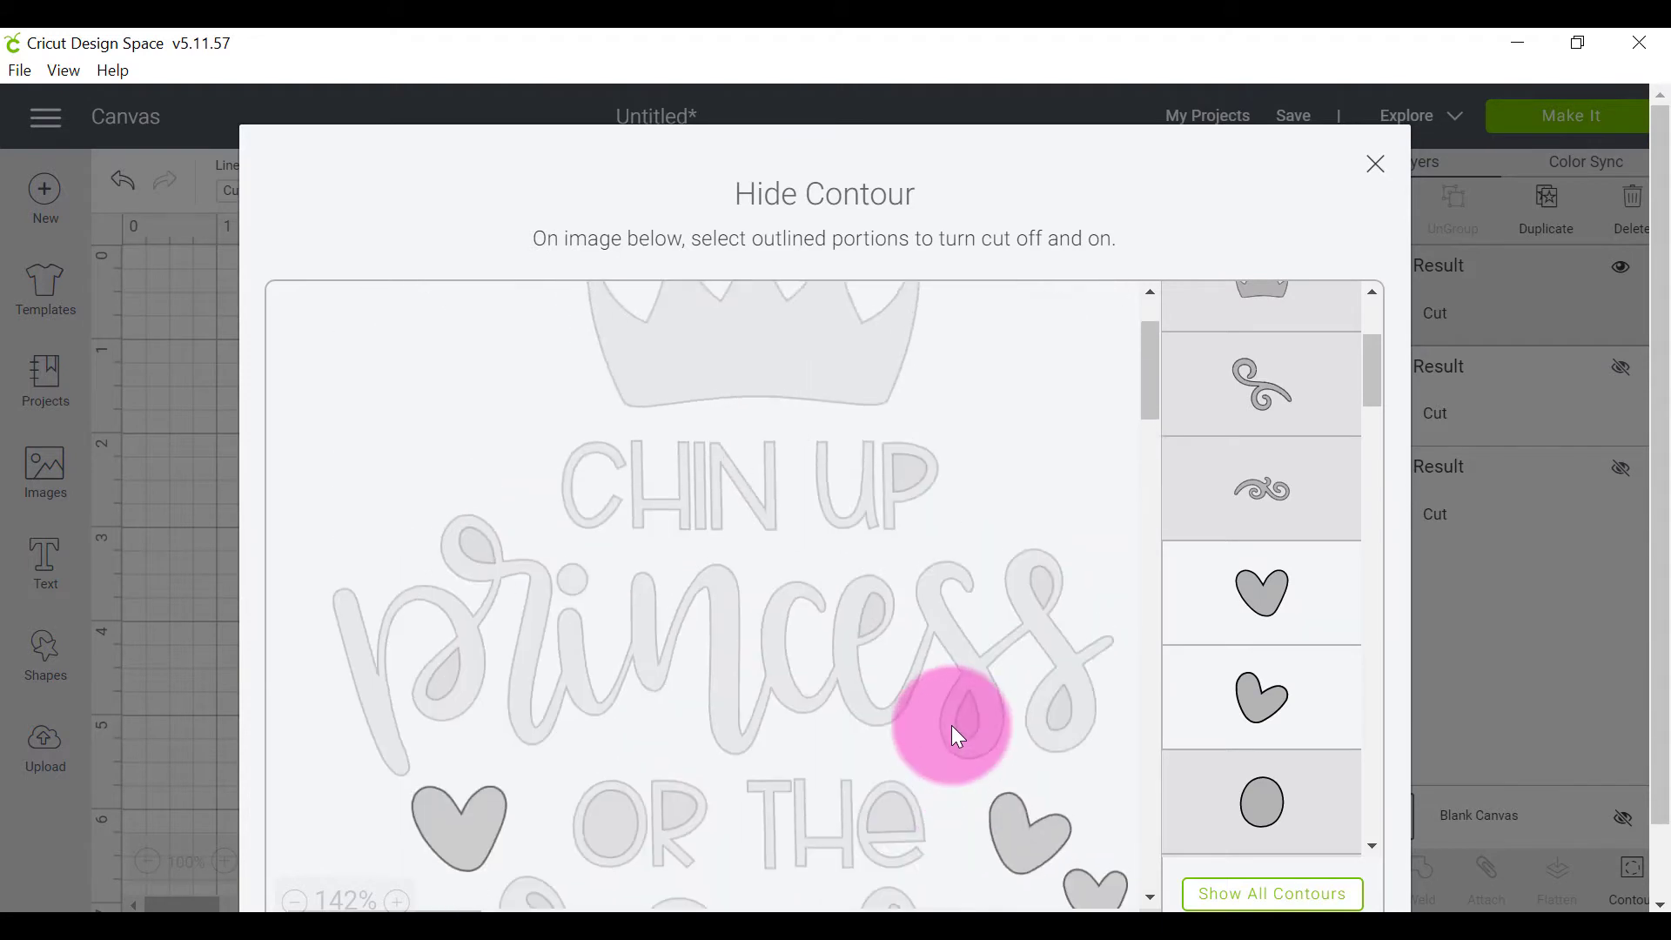
Close Hide Contour and colour the hearts-only layer pink.
left_click(1375, 165)
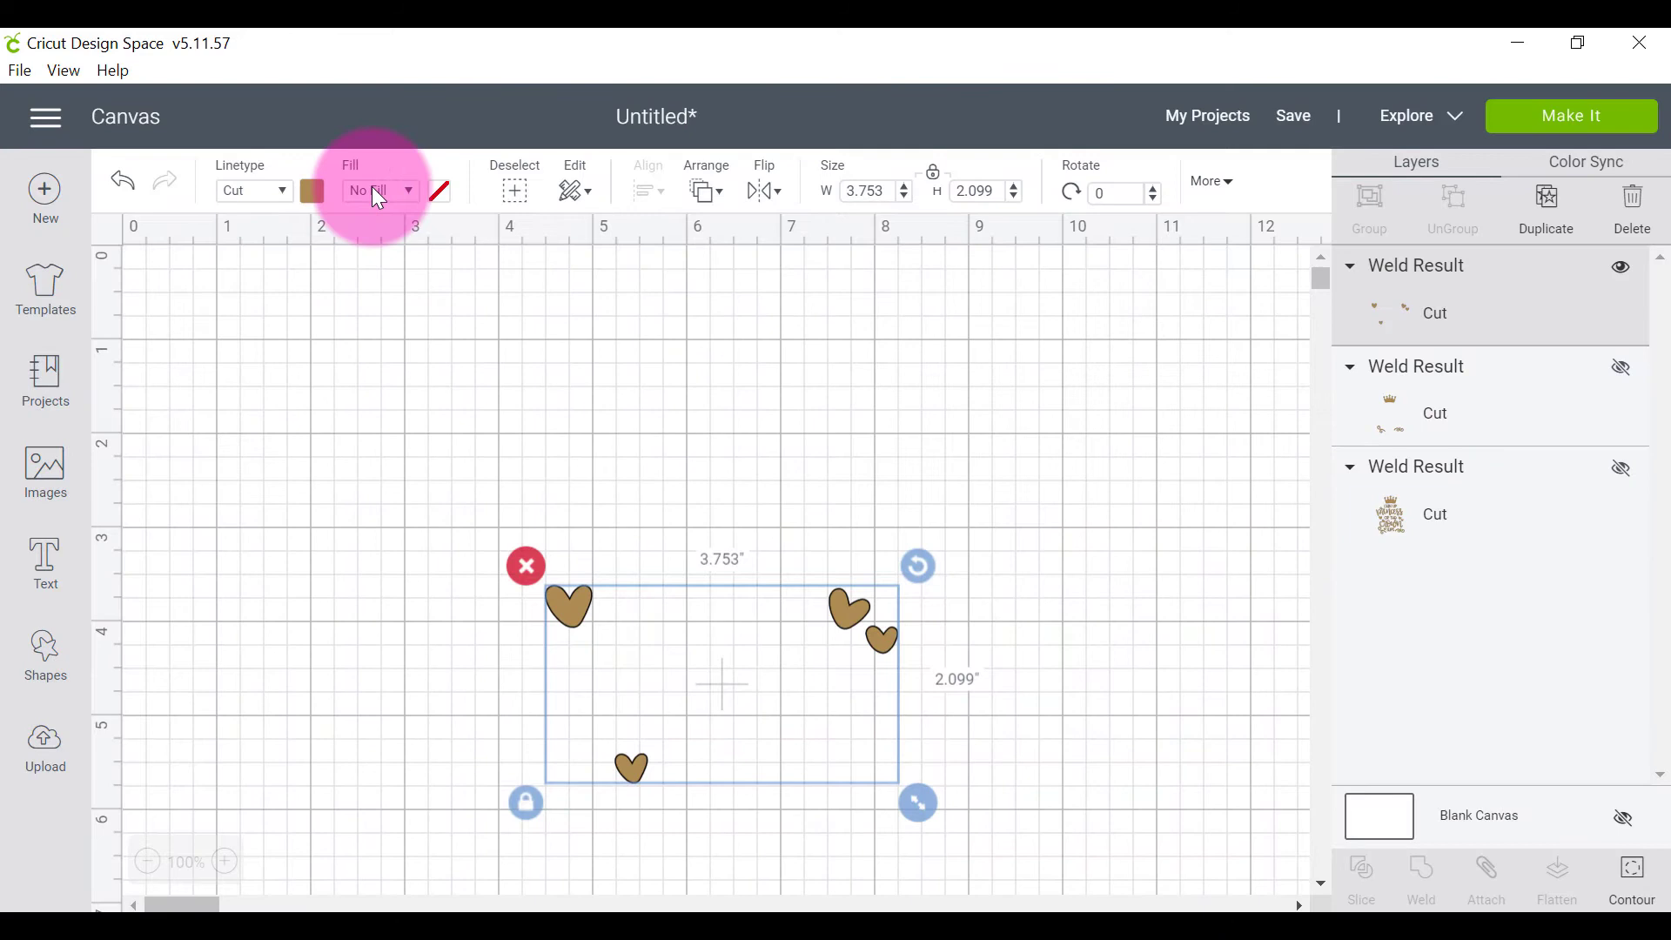
left_click(313, 192)
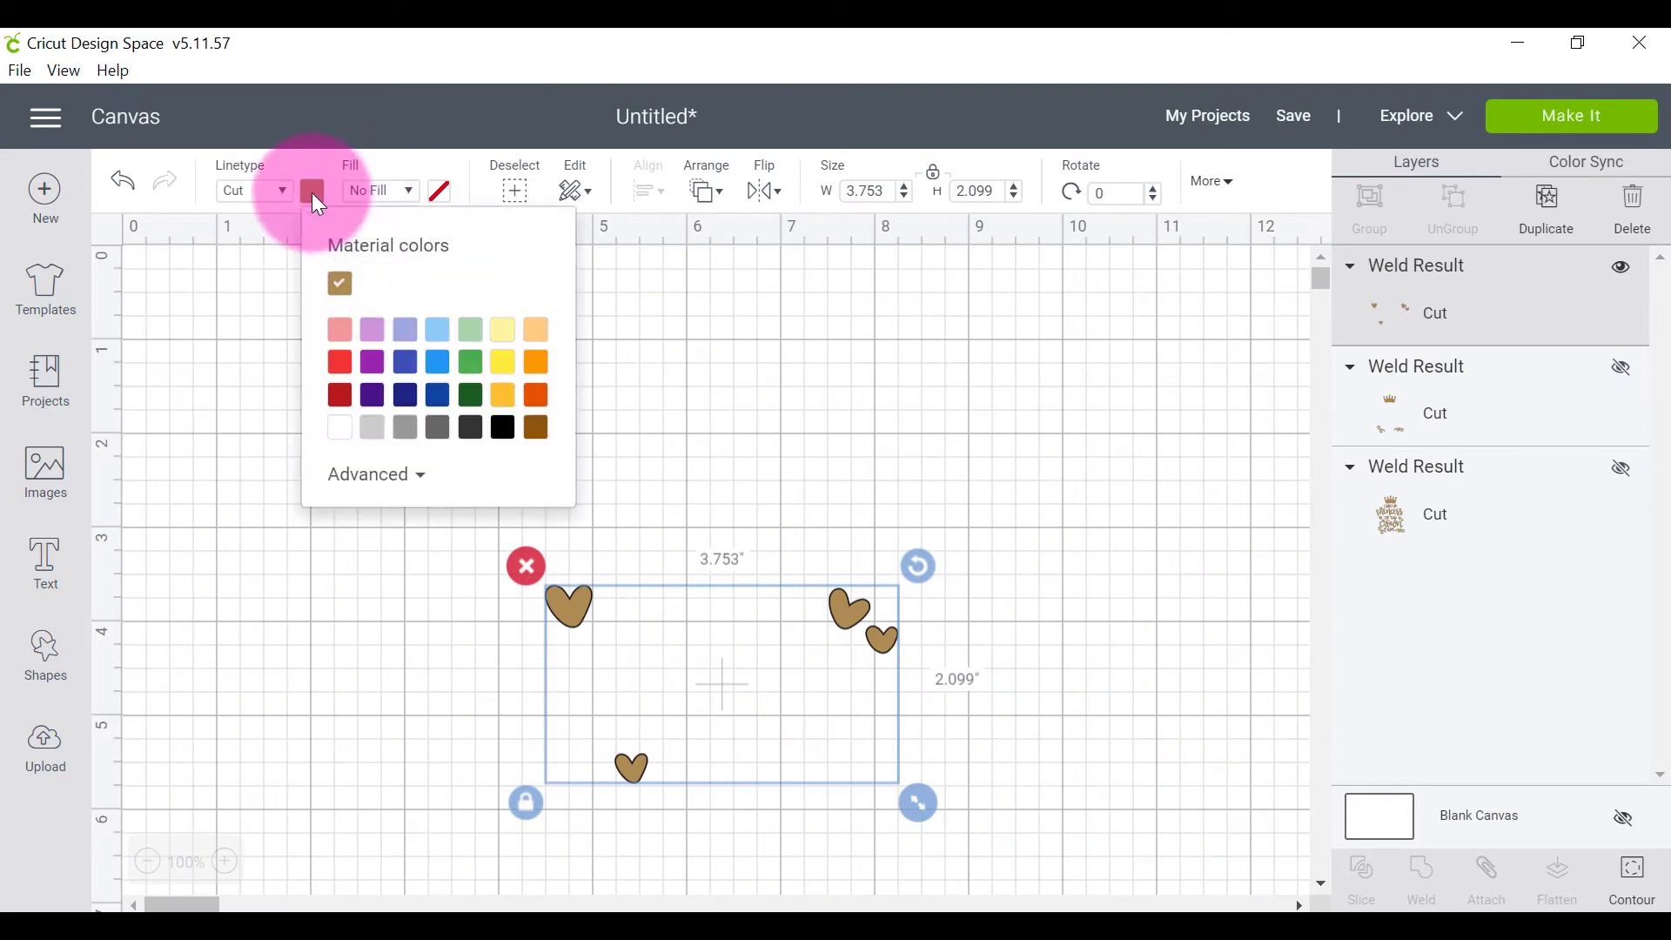
left_click(339, 331)
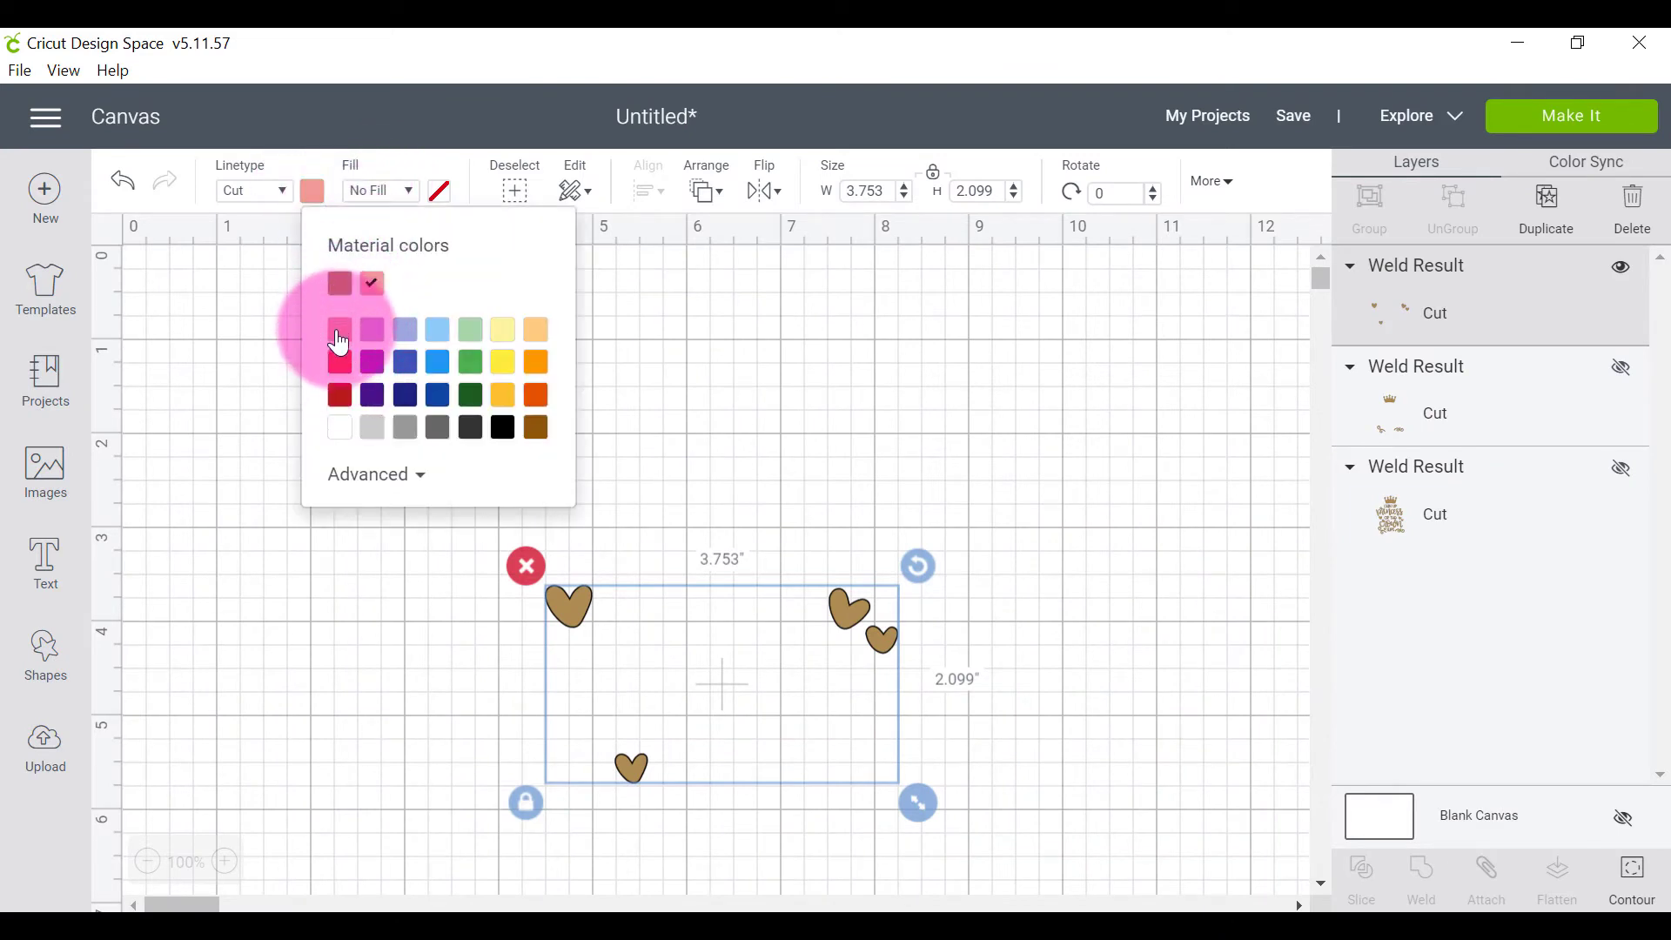
left_click(1043, 431)
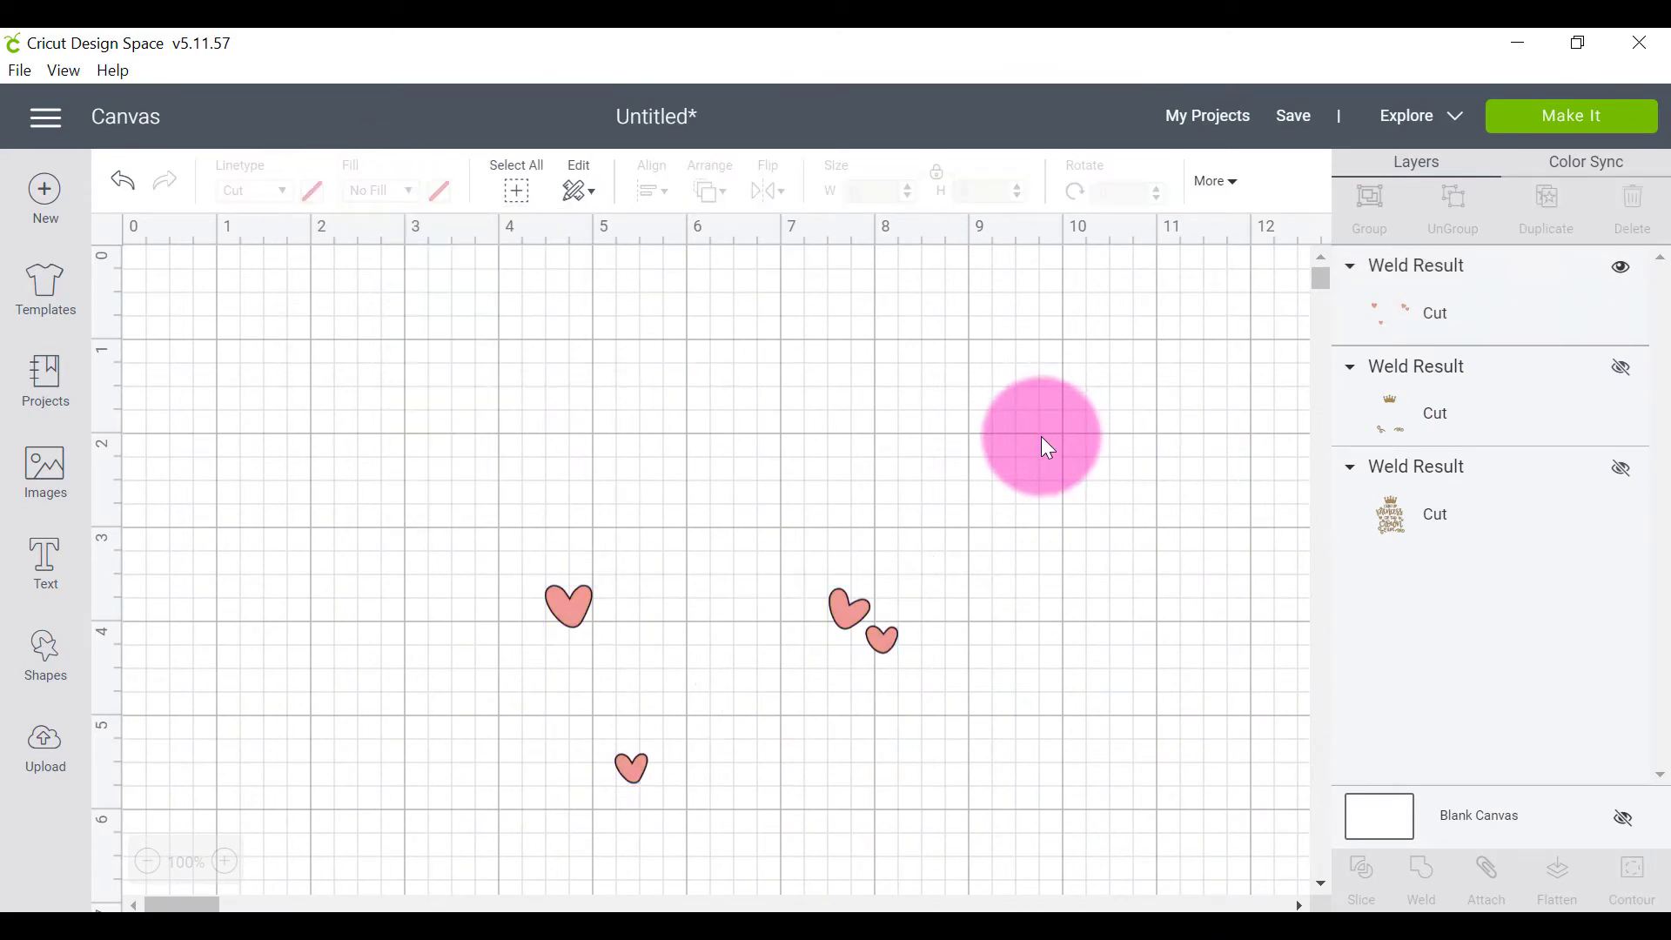
Unhide the crown-and-swirls and original layers, and move the crown, swirls and hearts to the right.
left_click(1624, 369)
left_click_drag(1178, 604, 734, 613)
left_click(1105, 476)
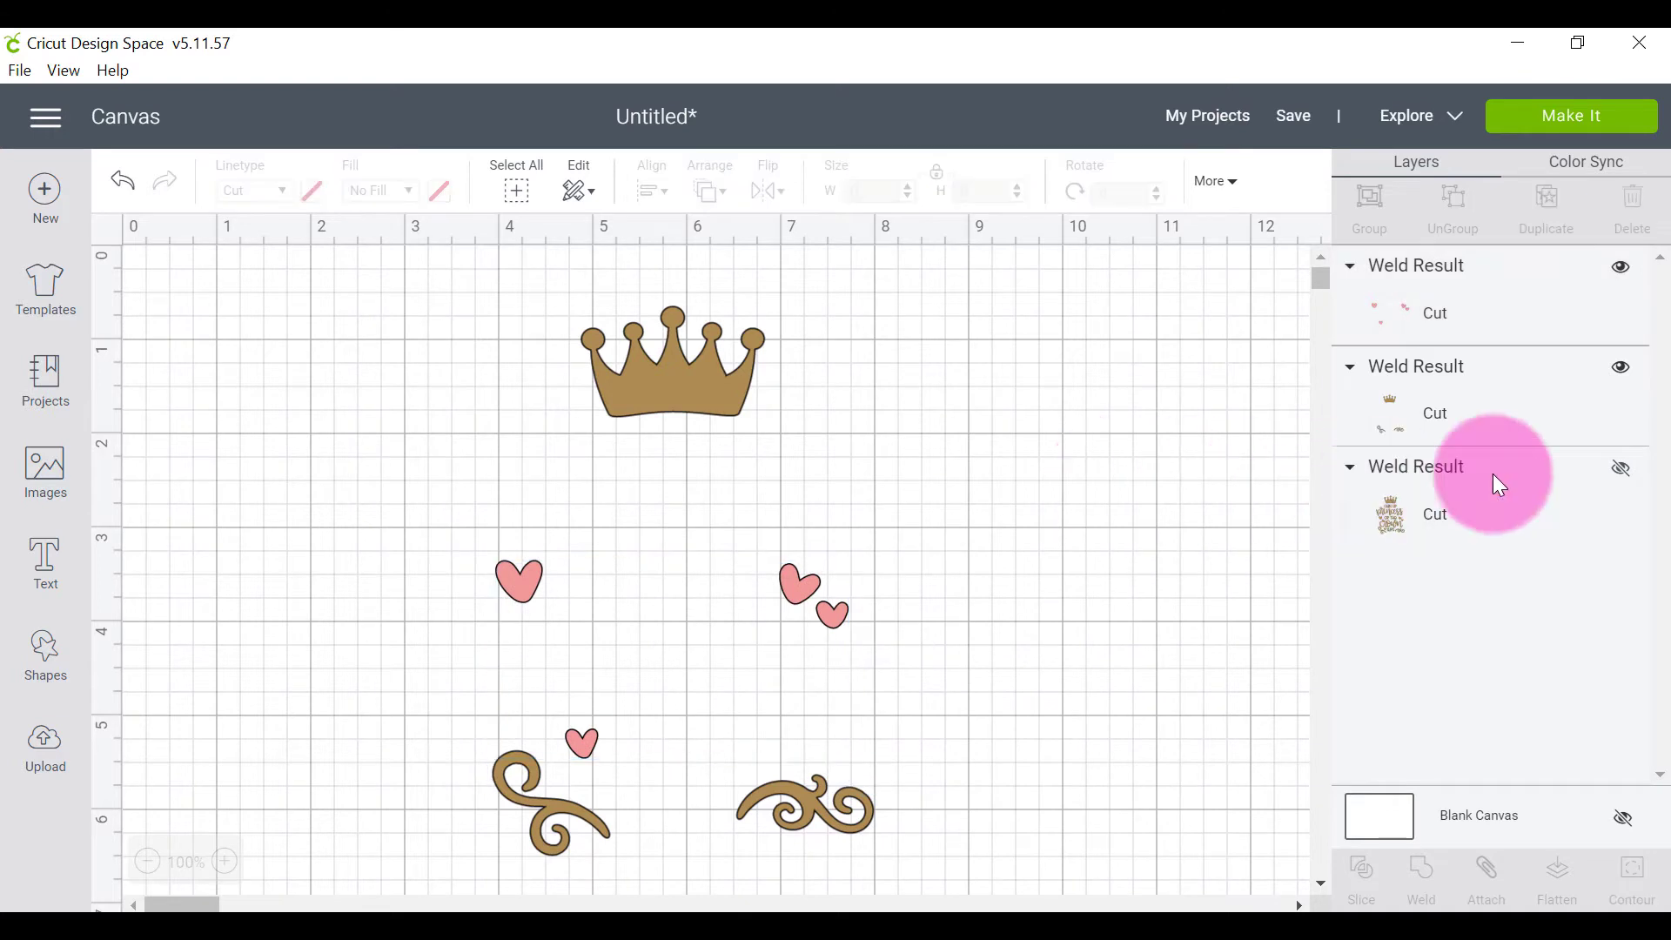
left_click(1449, 523)
left_click(1623, 470)
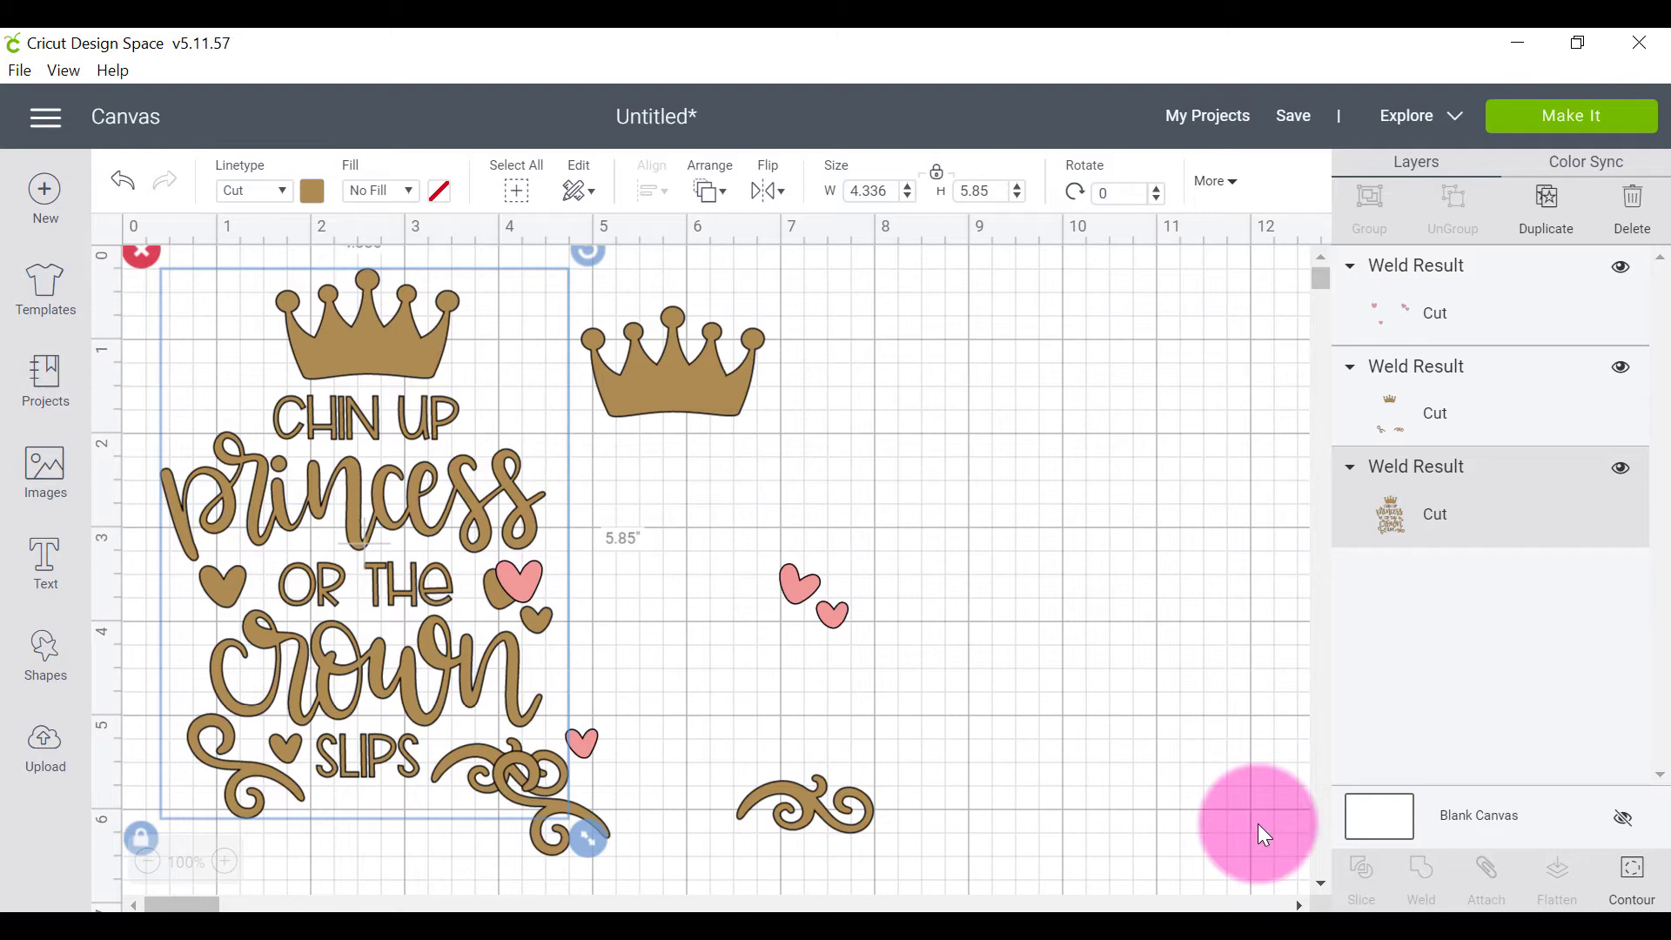
left_click_drag(940, 857, 1043, 334)
left_click(780, 410)
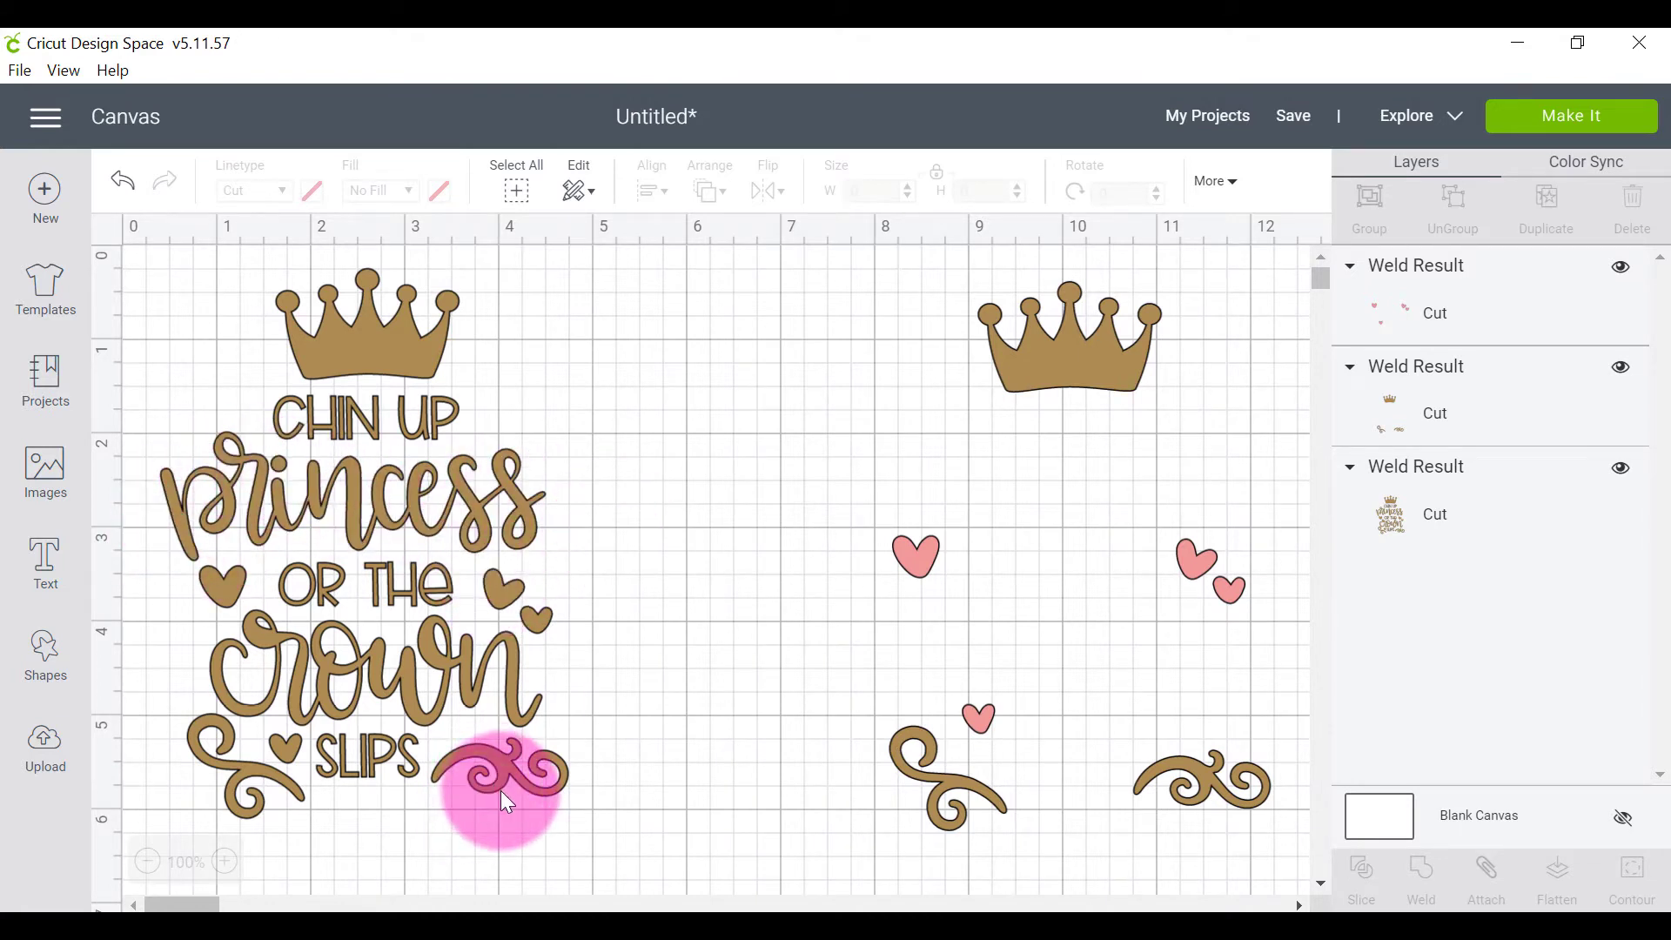
Duplicate the full design and hide every contour except the word princess.
left_click(433, 488)
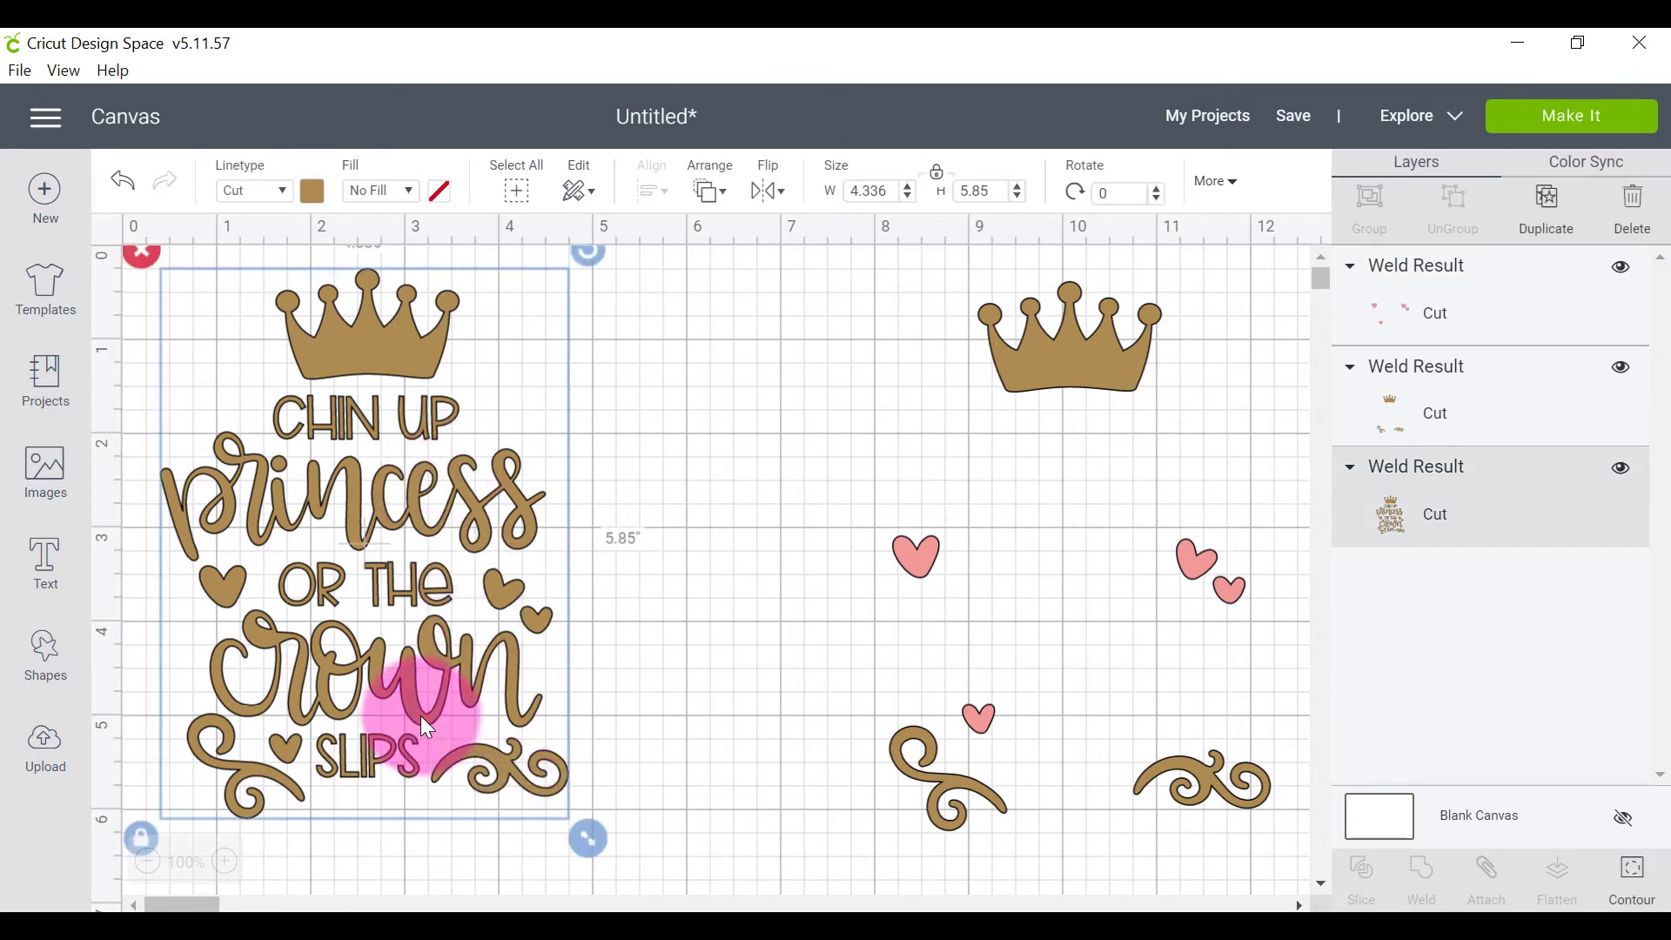
key("ctrl+d")
left_click_drag(405, 724, 709, 728)
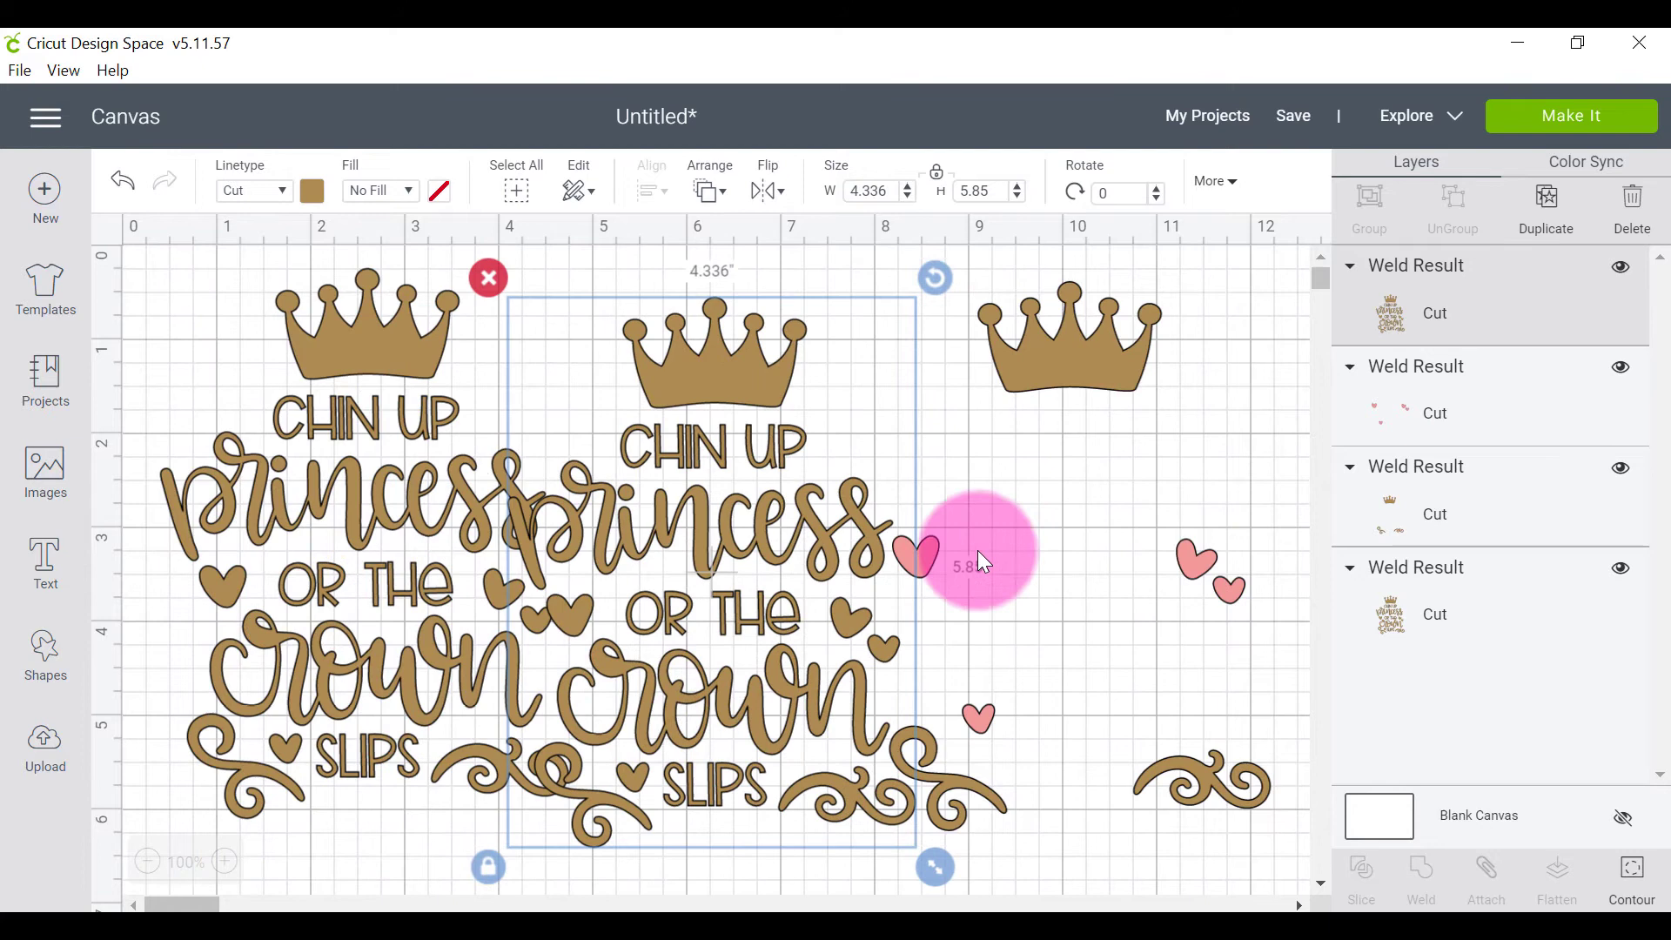
left_click(1632, 881)
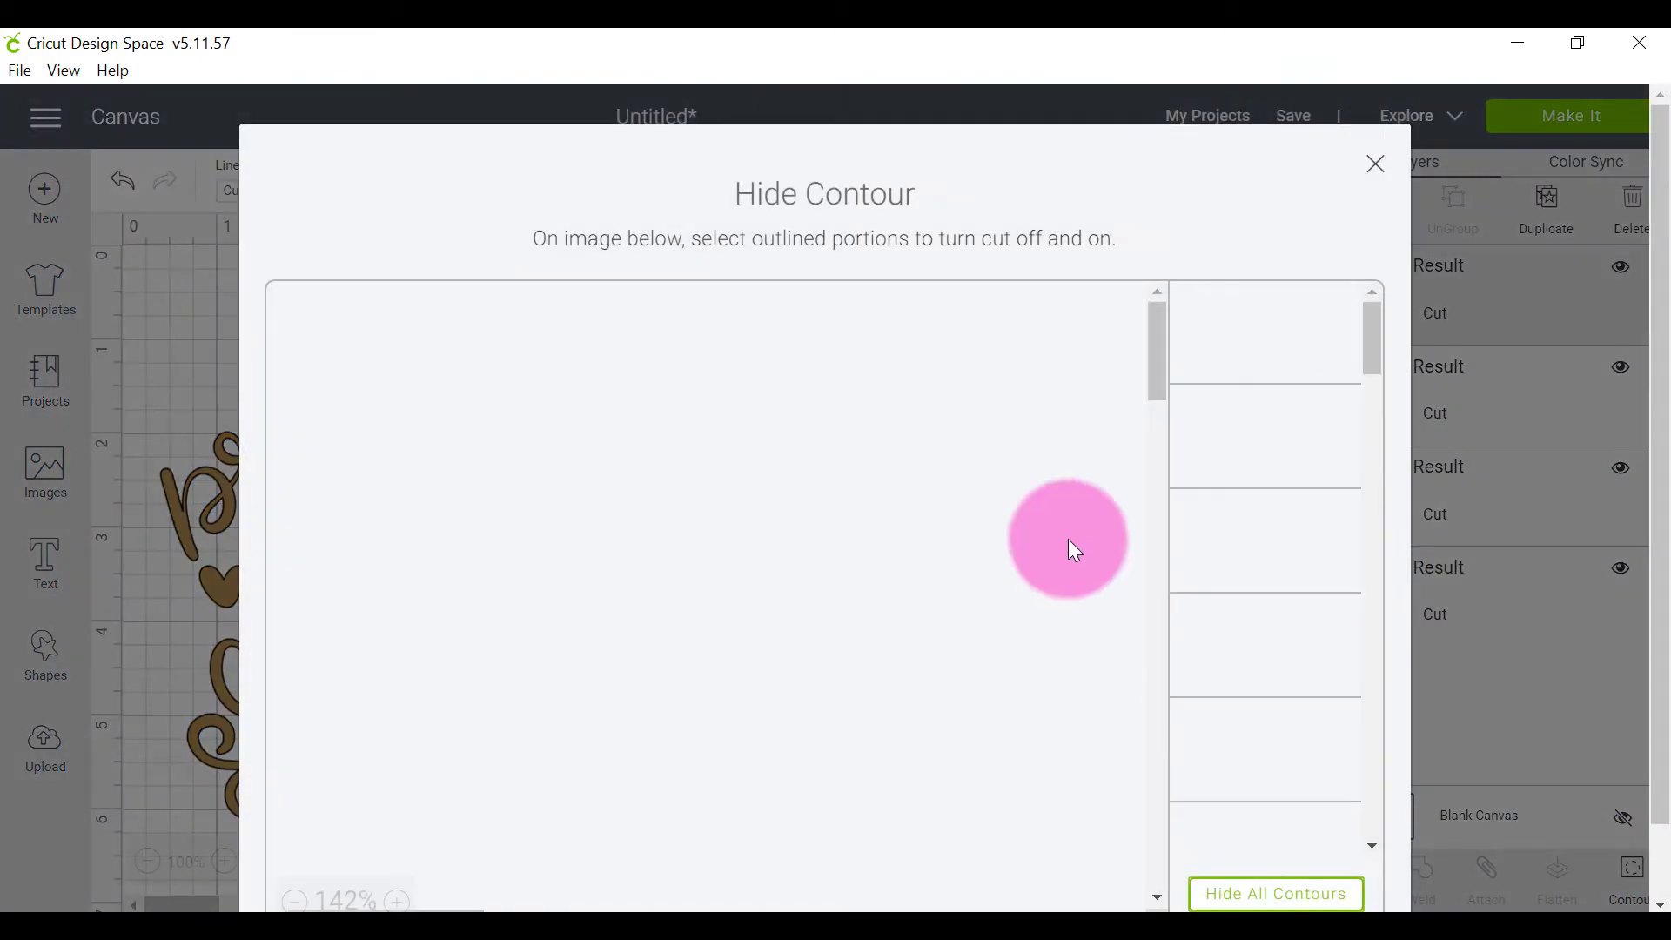
left_click(1277, 897)
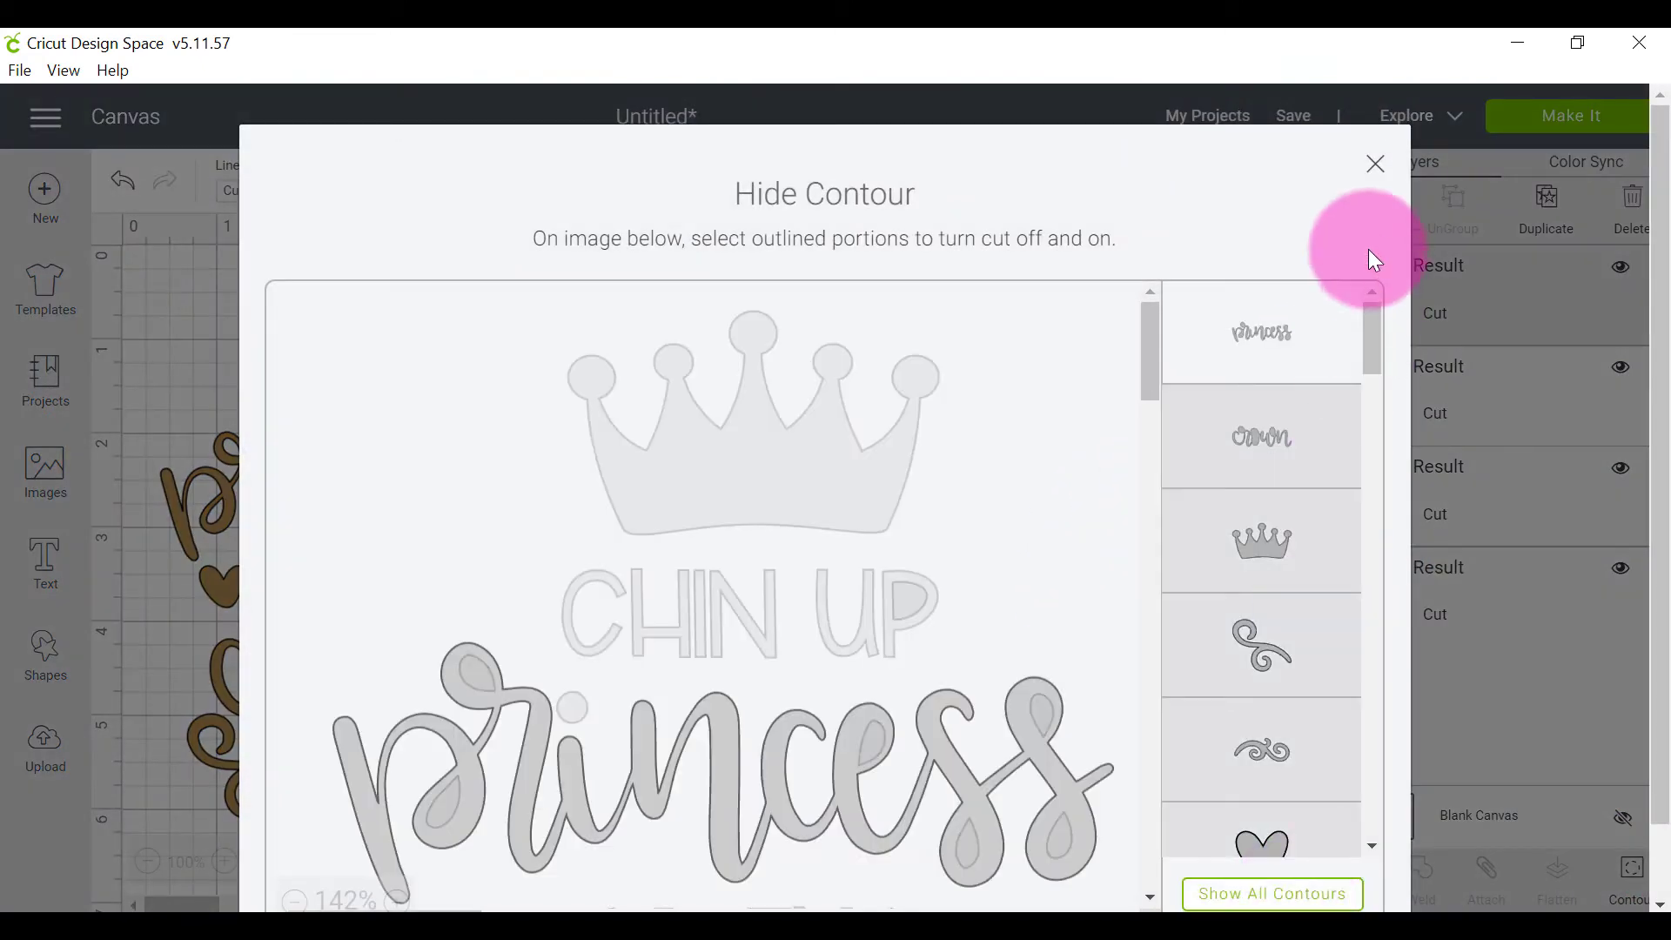
left_click(1376, 164)
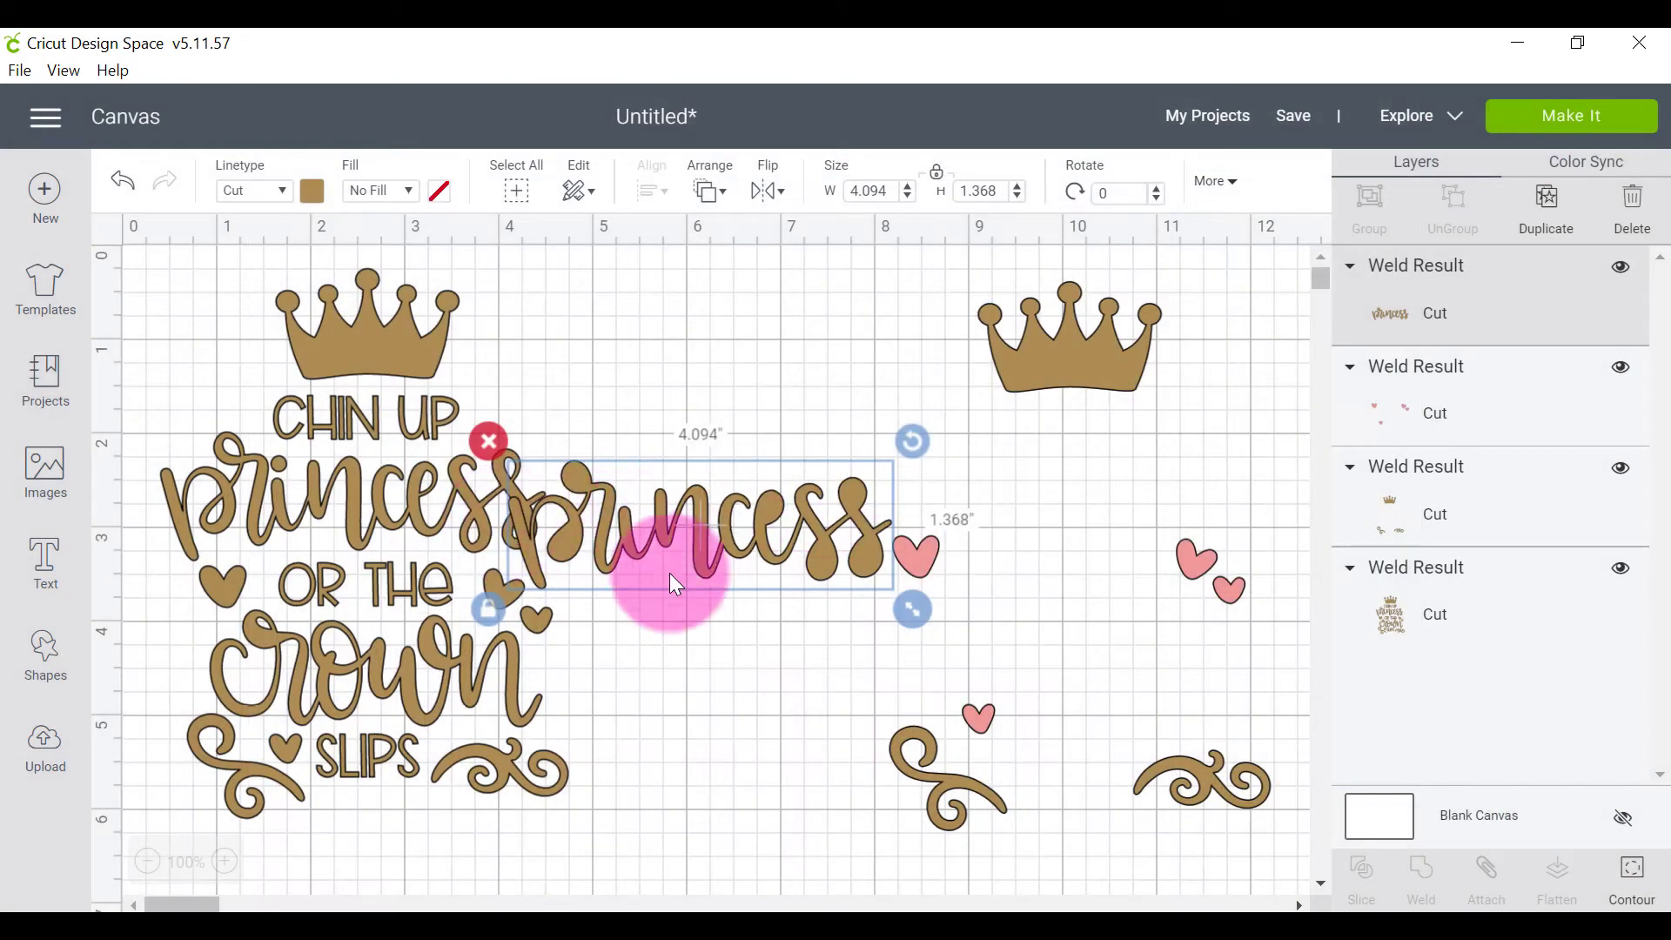
Nudge the original left, recheck the princess copy's contours, and move princess up near the top.
left_click(244, 520)
left_click_drag(316, 597, 270, 614)
left_click(806, 524)
left_click(1630, 873)
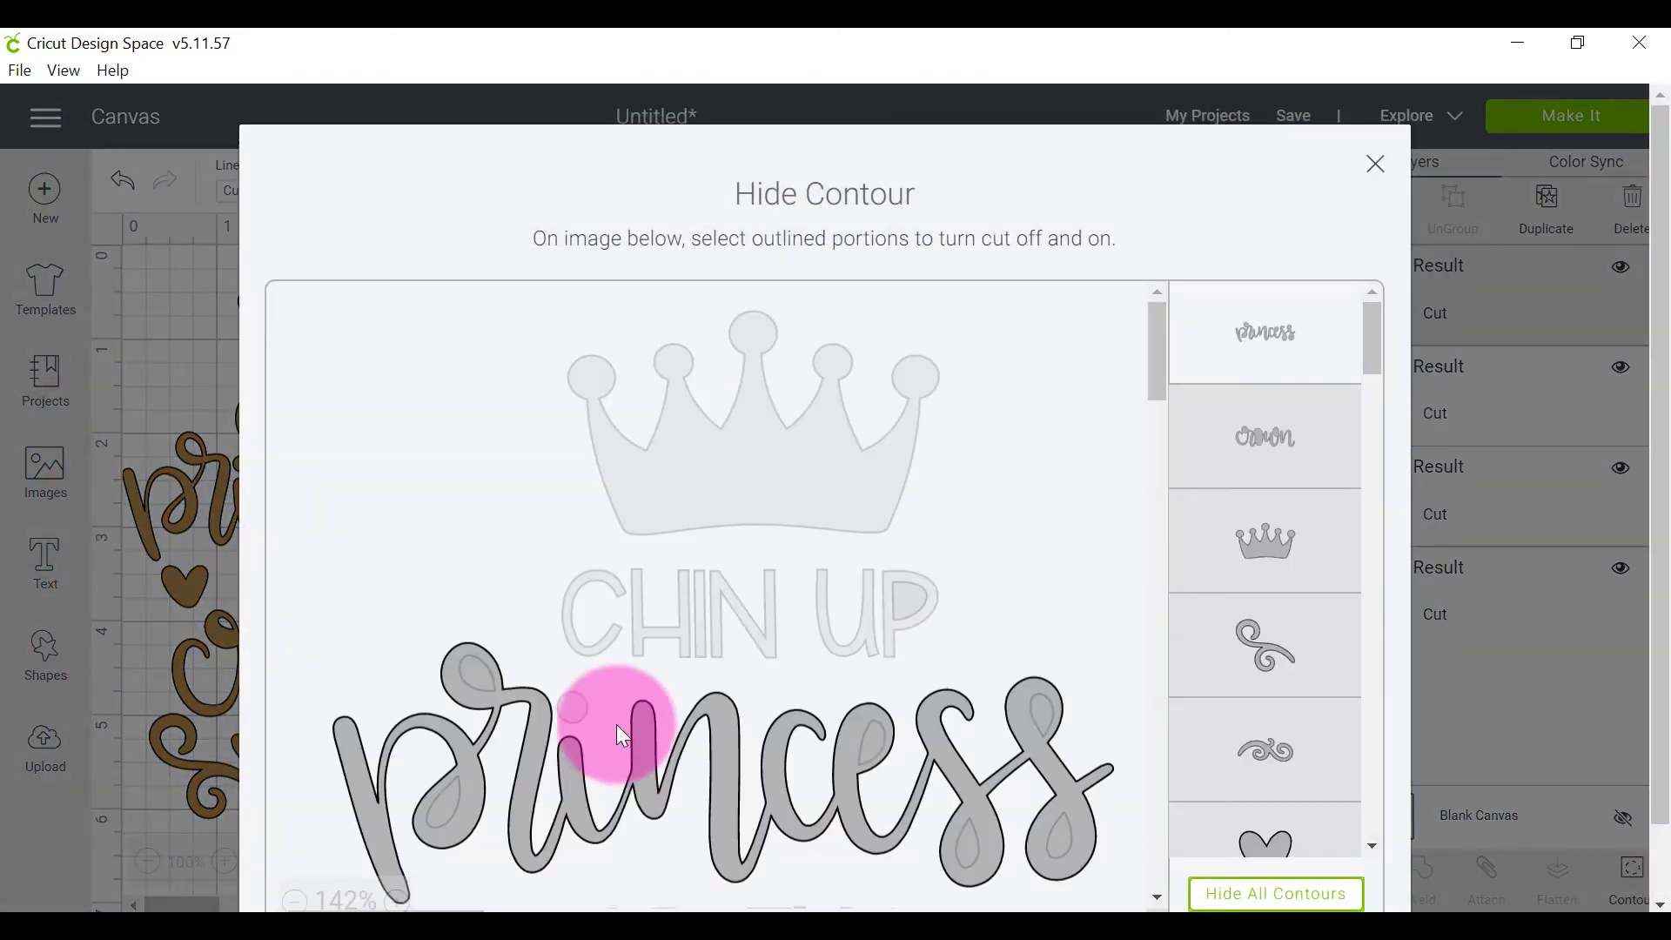
scroll(643, 680, "down", 2)
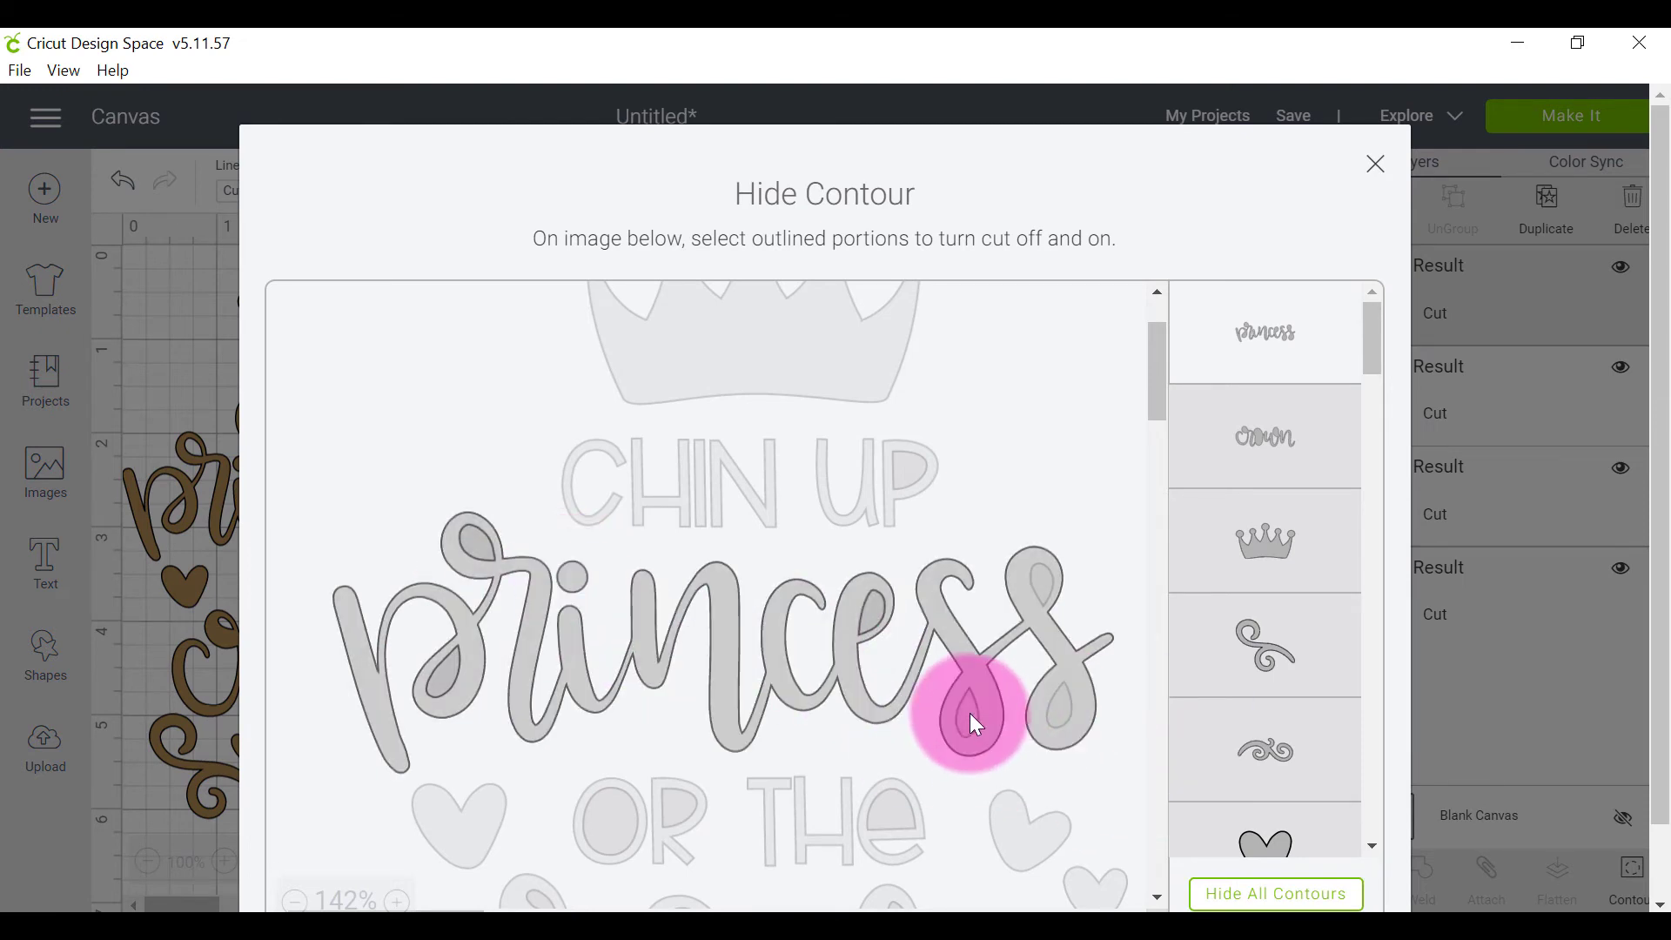
left_click(1378, 166)
left_click_drag(812, 529, 802, 401)
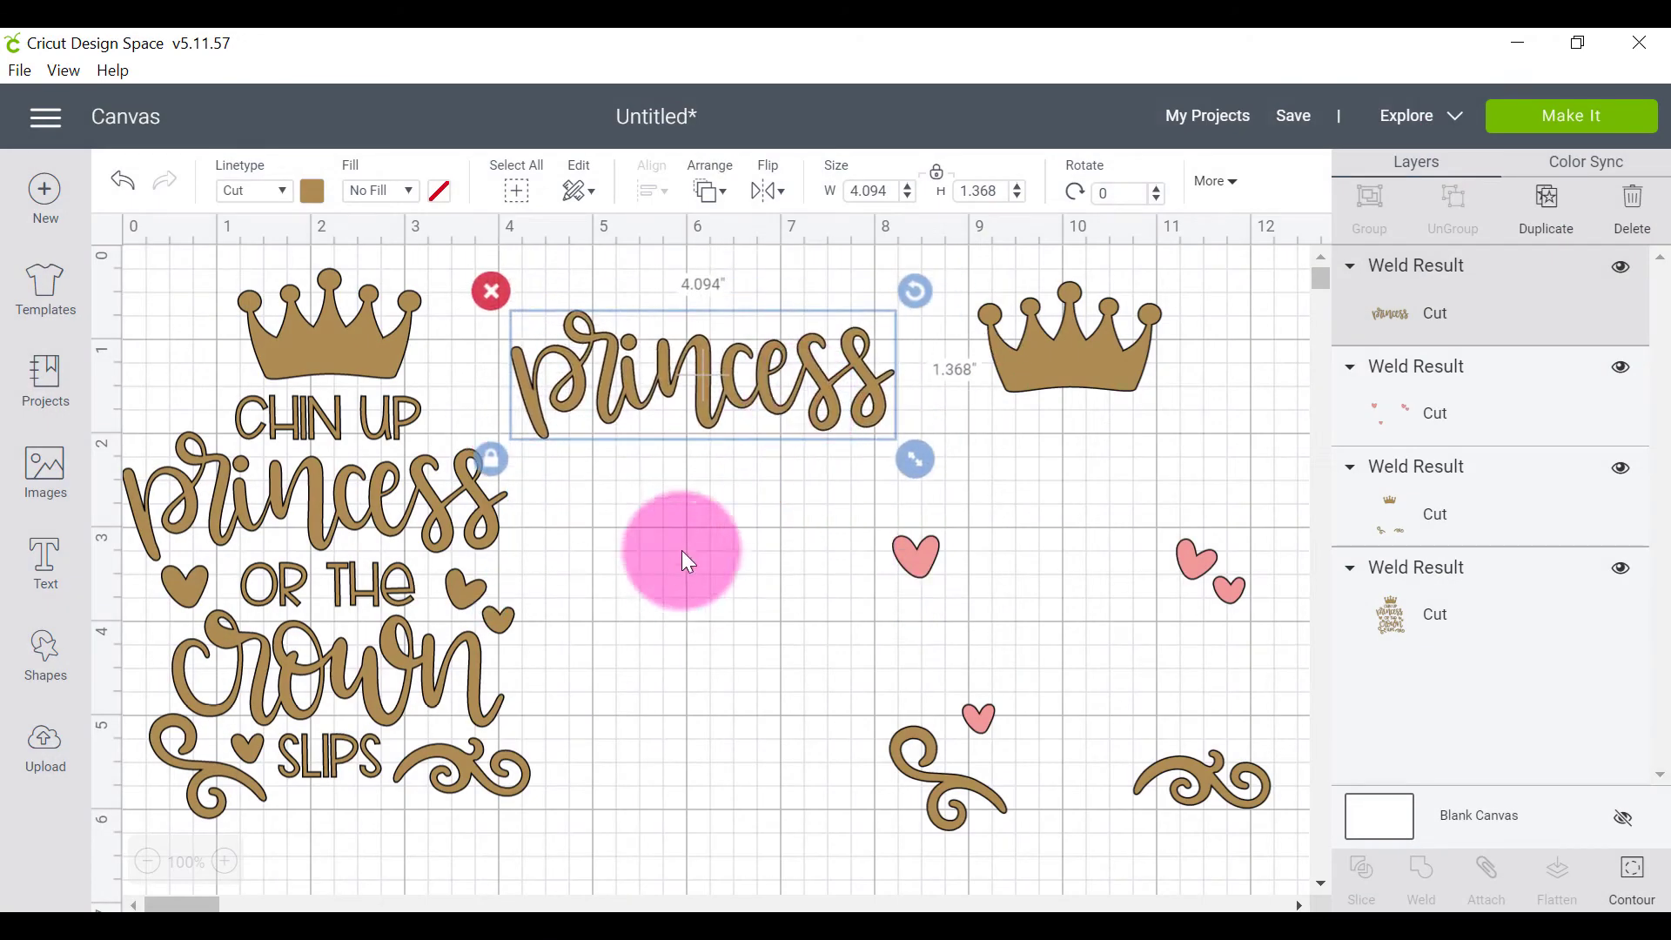
Duplicate the full quote design, hide all its contours, and turn the crown word back on.
left_click(477, 623)
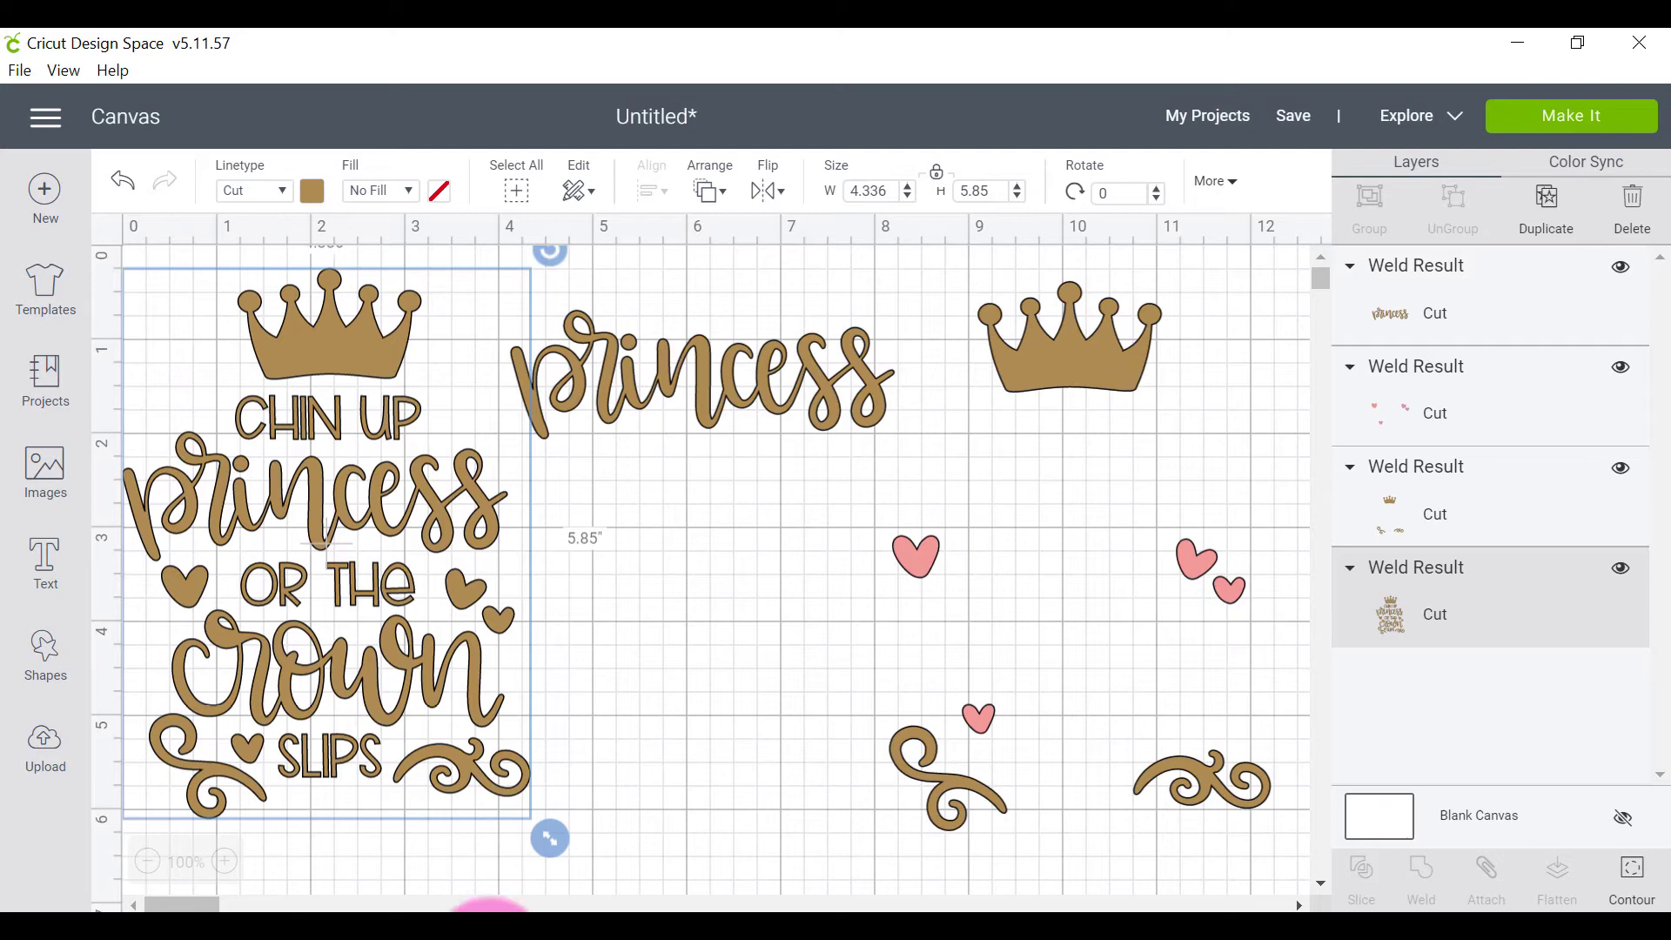
key("ctrl+d")
left_click_drag(425, 657, 761, 681)
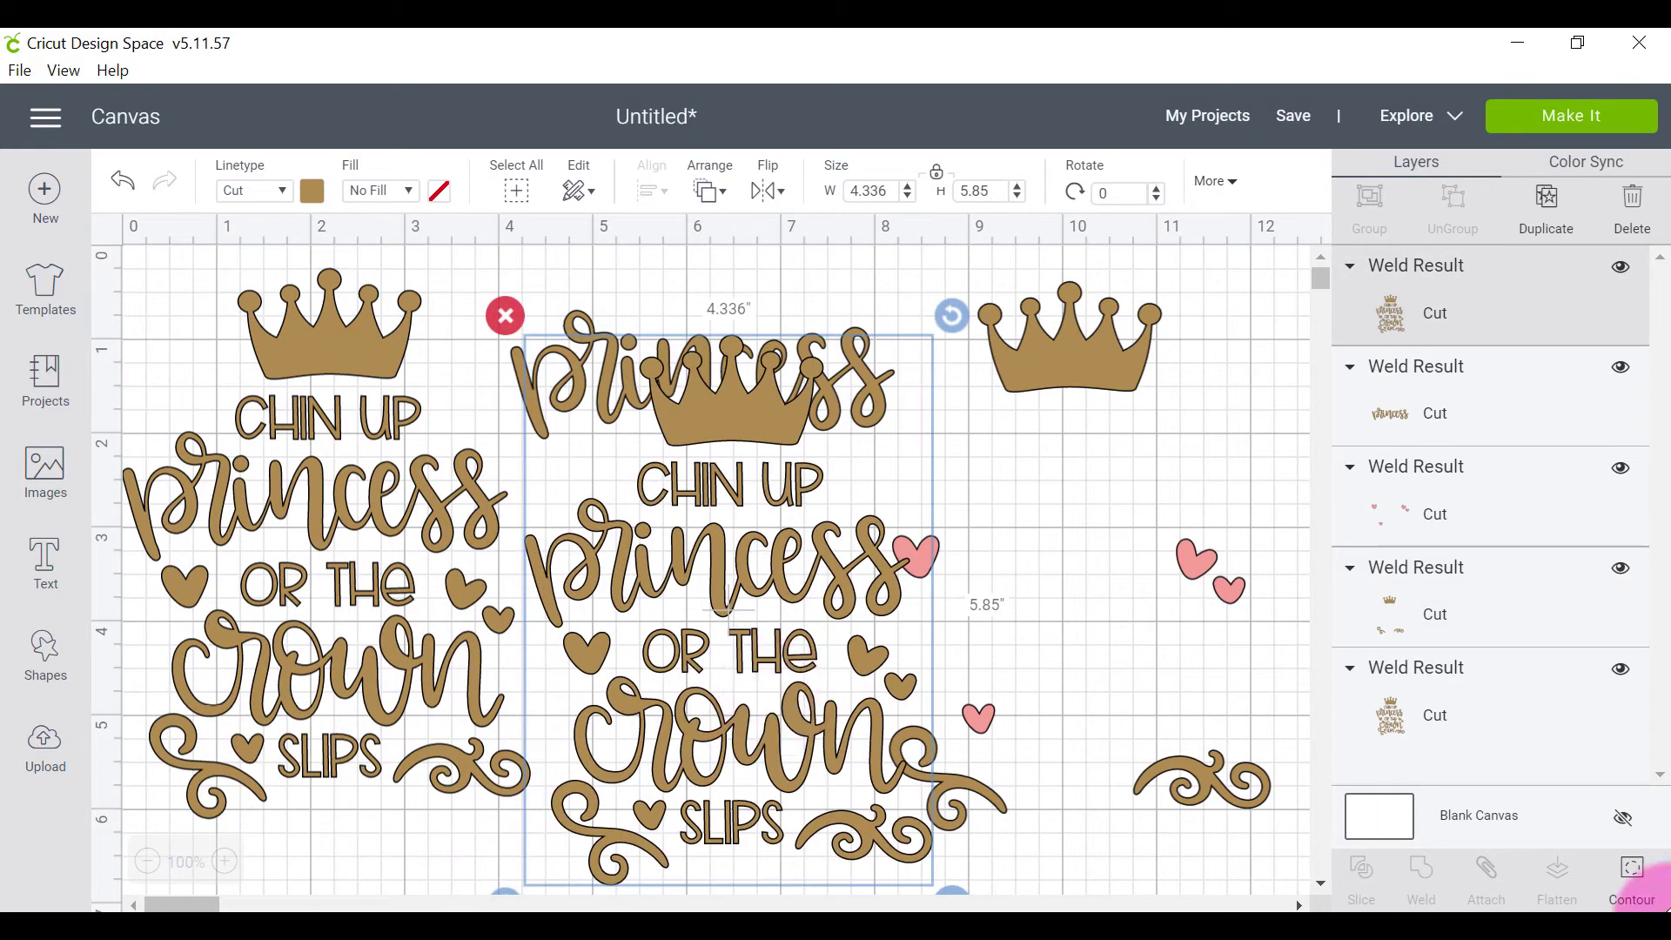
left_click(1632, 875)
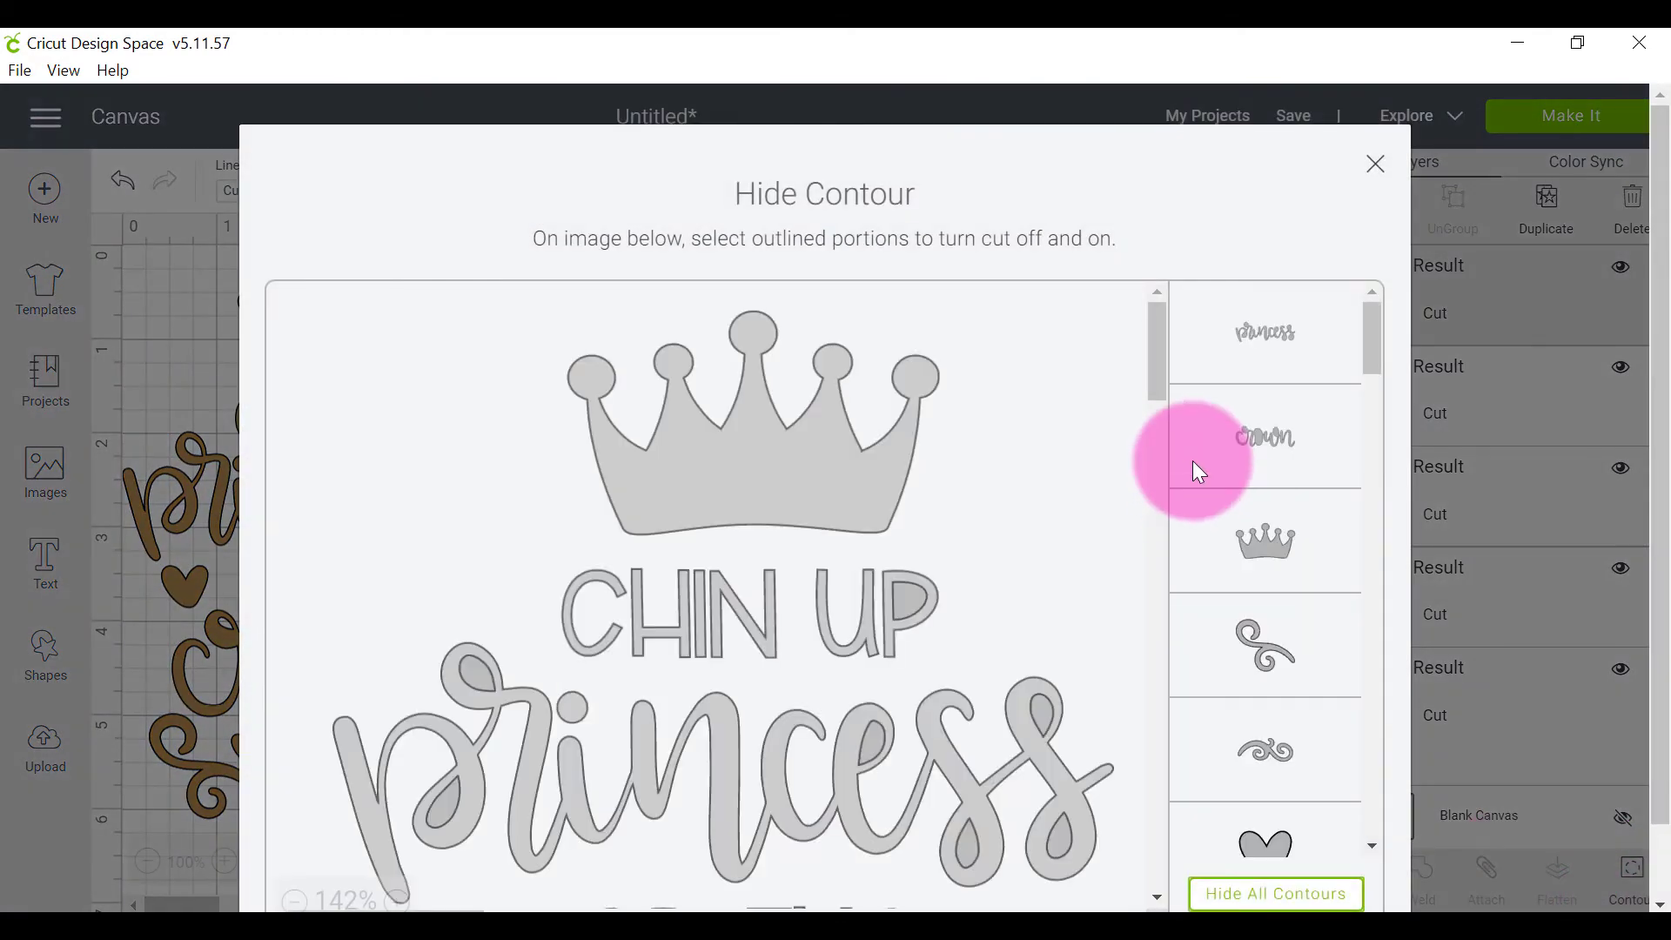
left_click(1246, 905)
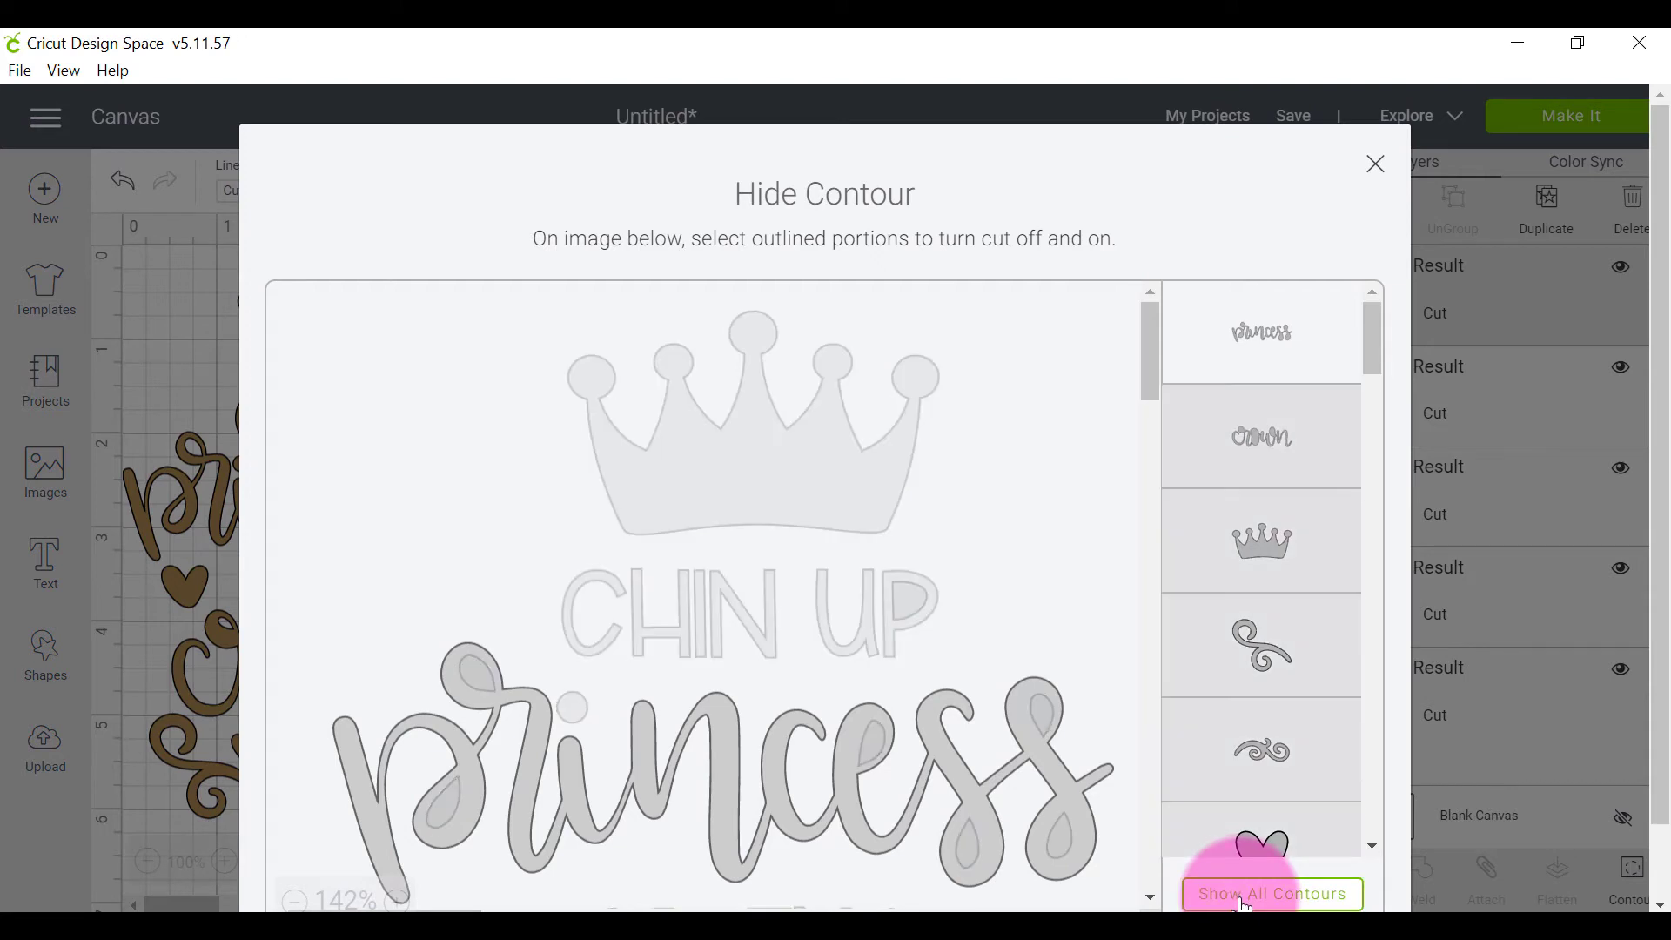
scroll(982, 503, "down", 3)
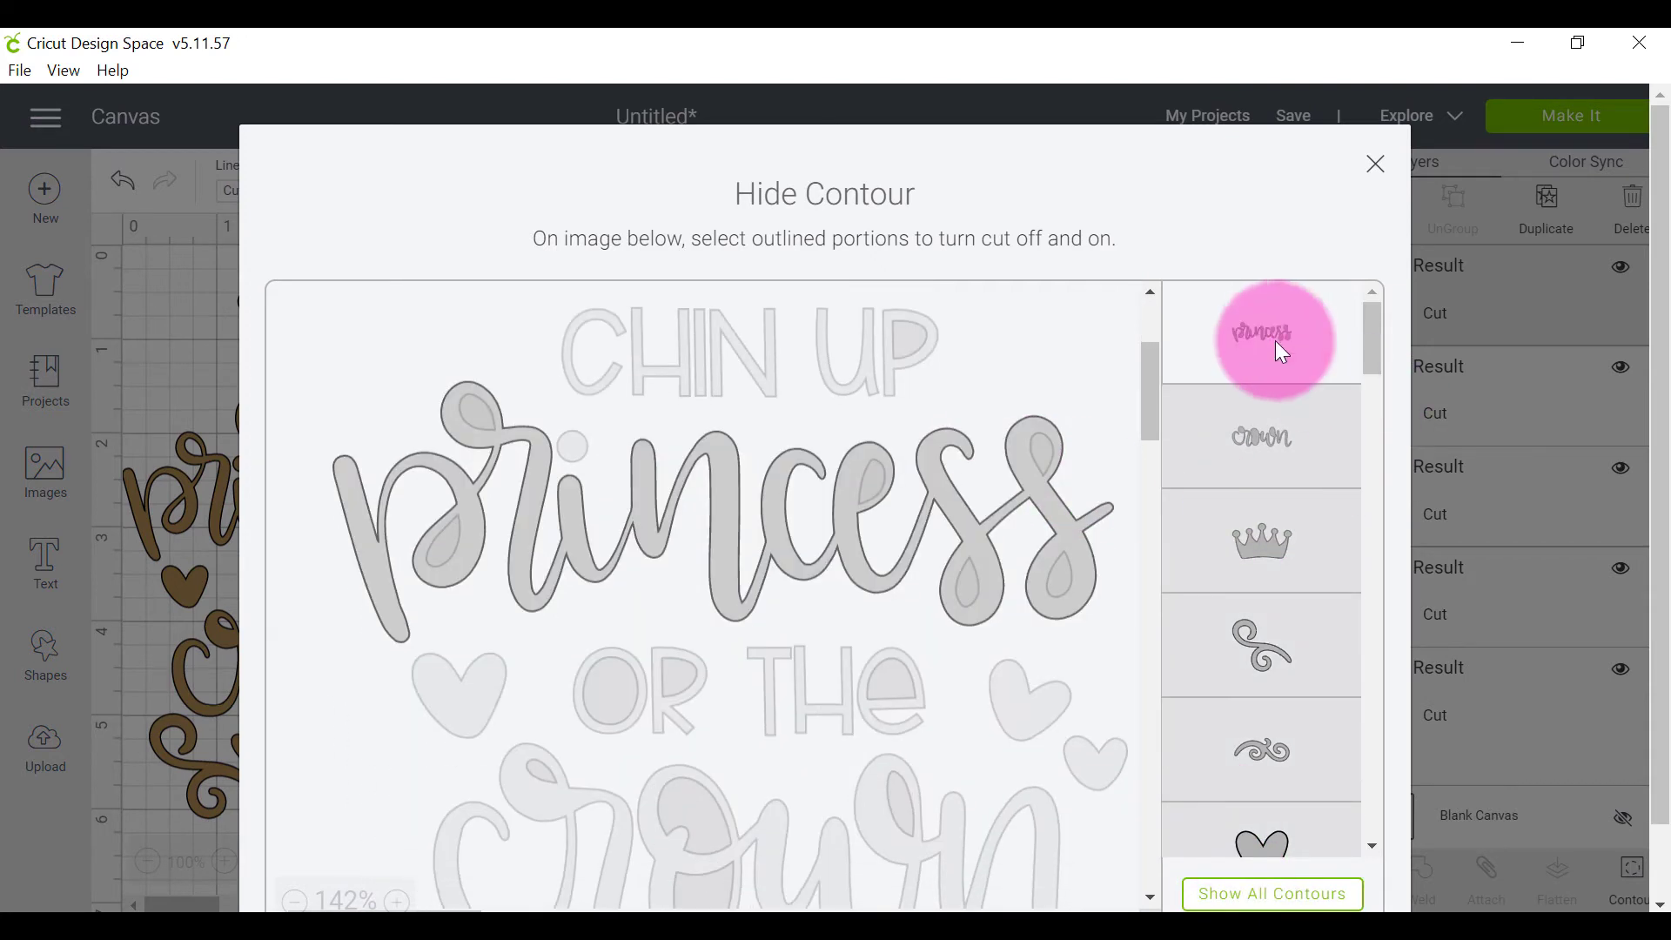
left_click(1281, 451)
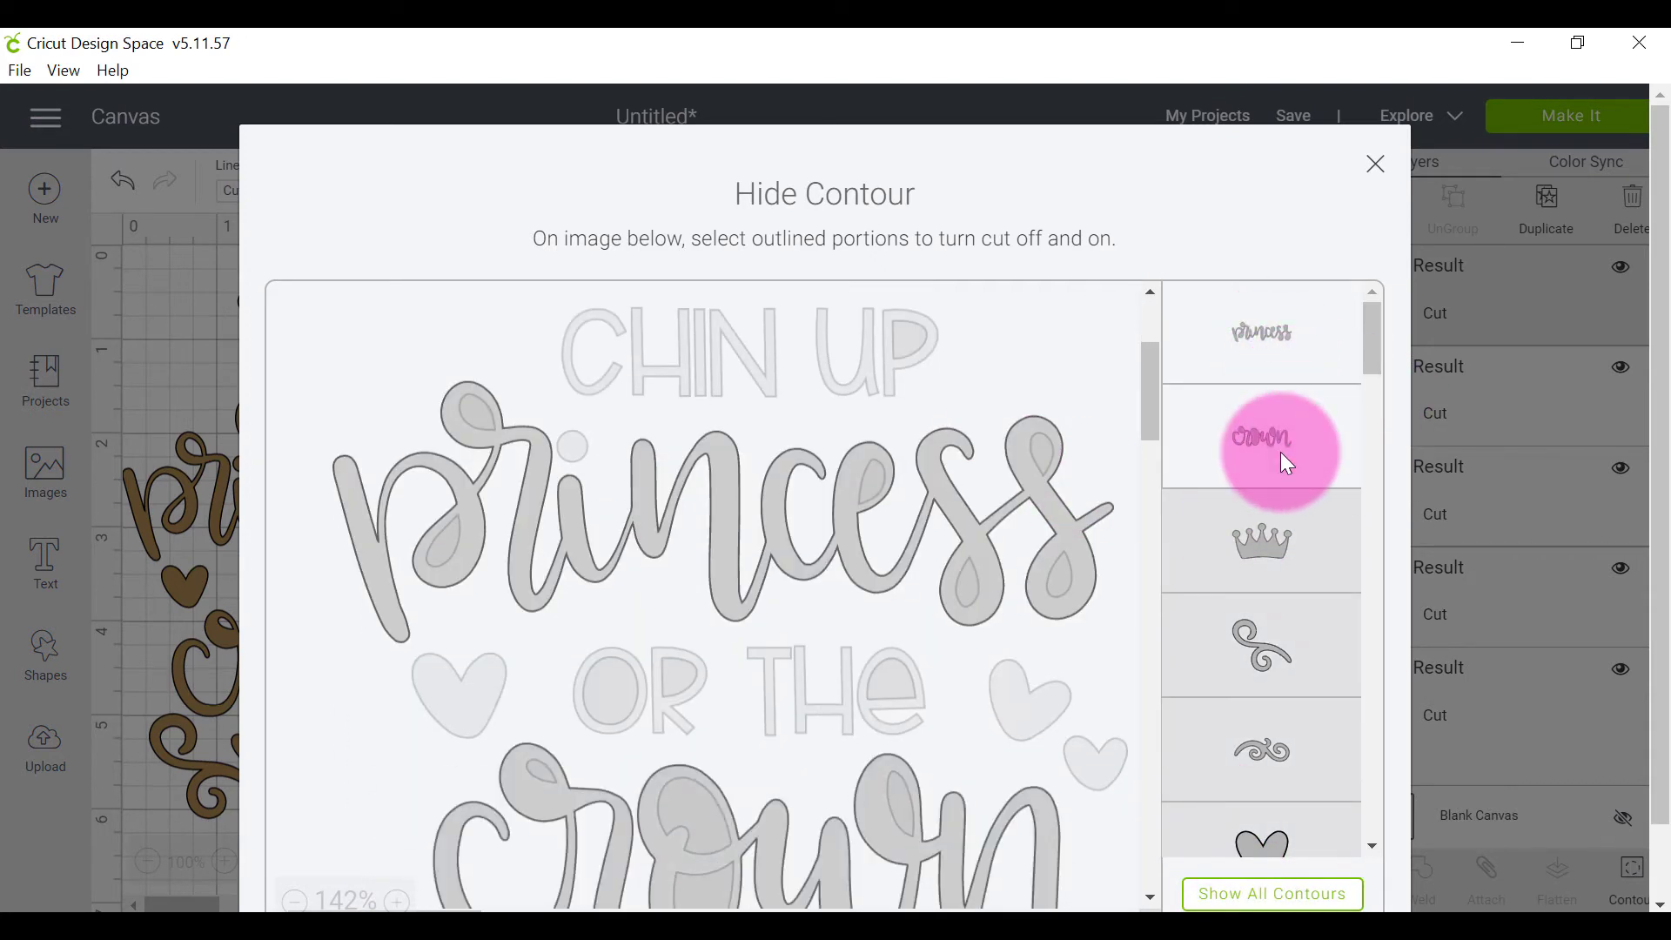
left_click(1262, 329)
scroll(1262, 688, "down", 5)
scroll(1262, 683, "down", 5)
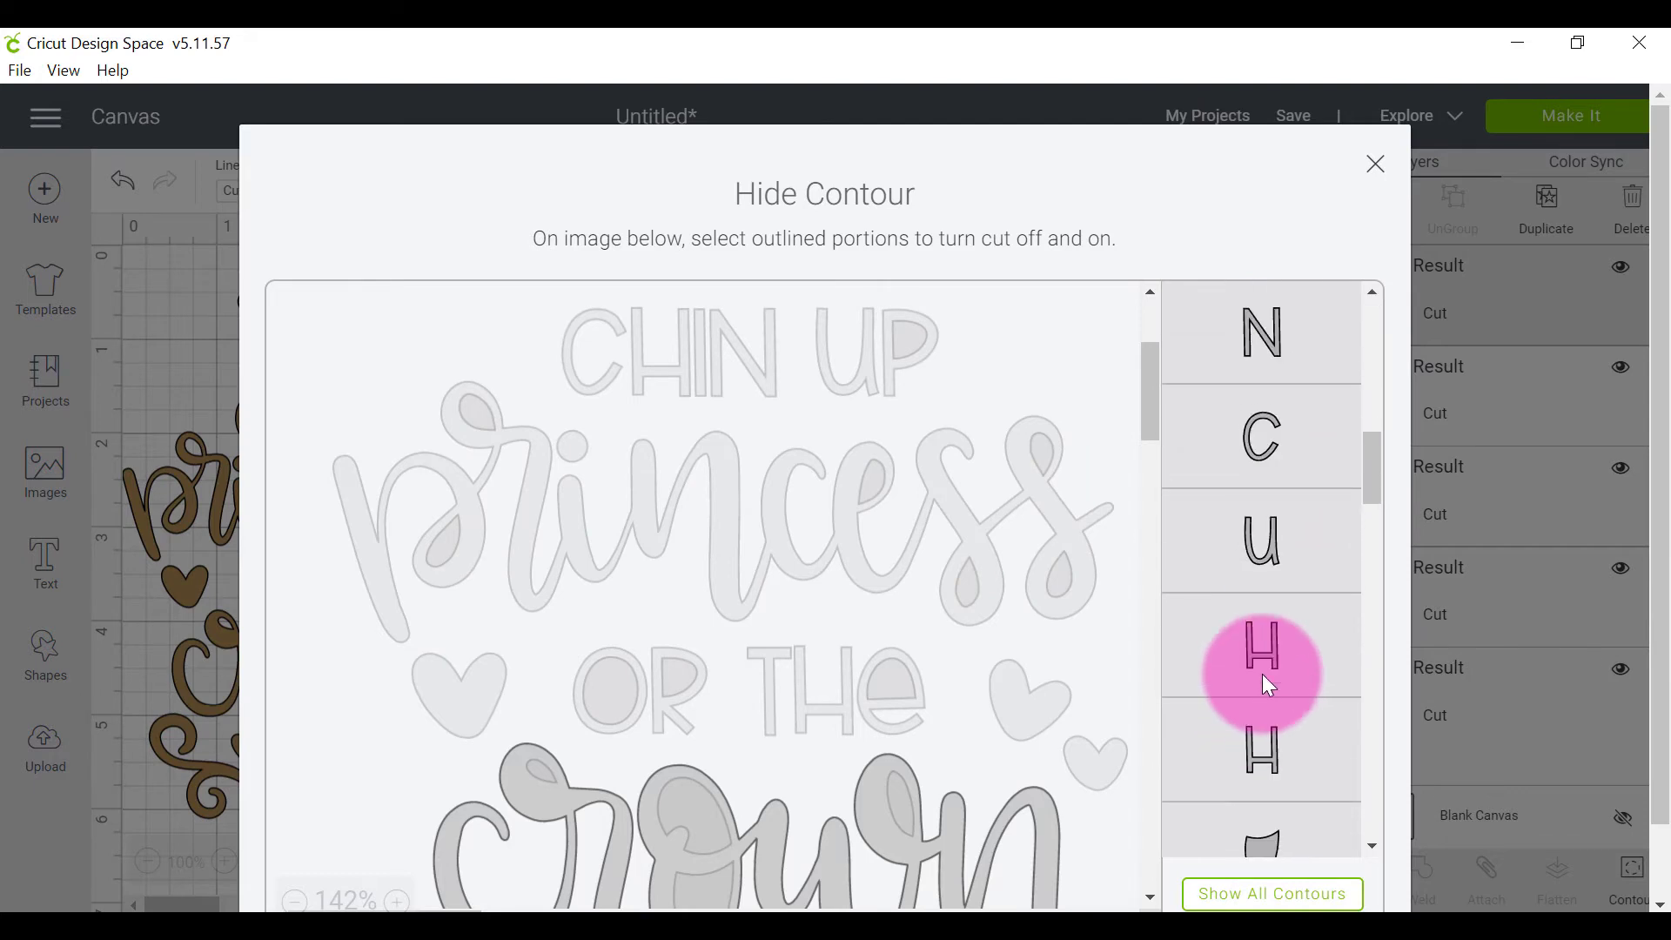
Turn cutting back on for the CHIN UP, THE and SLIPS letter pieces and their counters.
left_click(1297, 380)
left_click(1272, 430)
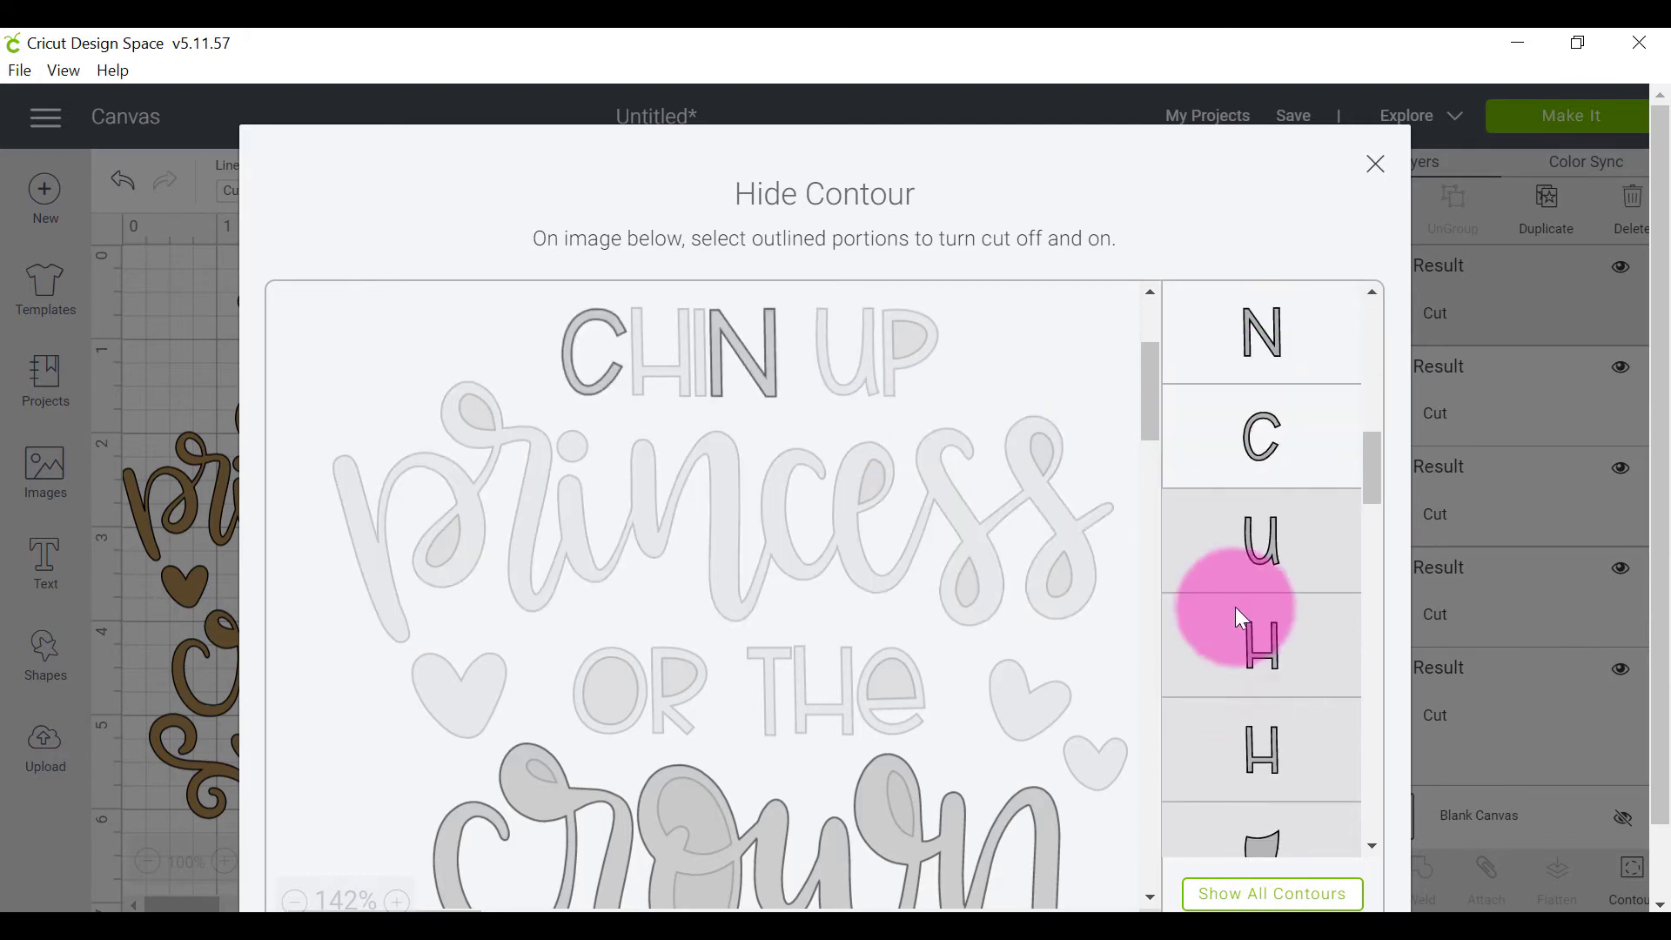
left_click(1238, 614)
left_click(1266, 560)
left_click(1260, 728)
scroll(1271, 739, "down", 5)
scroll(1281, 747, "down", 1)
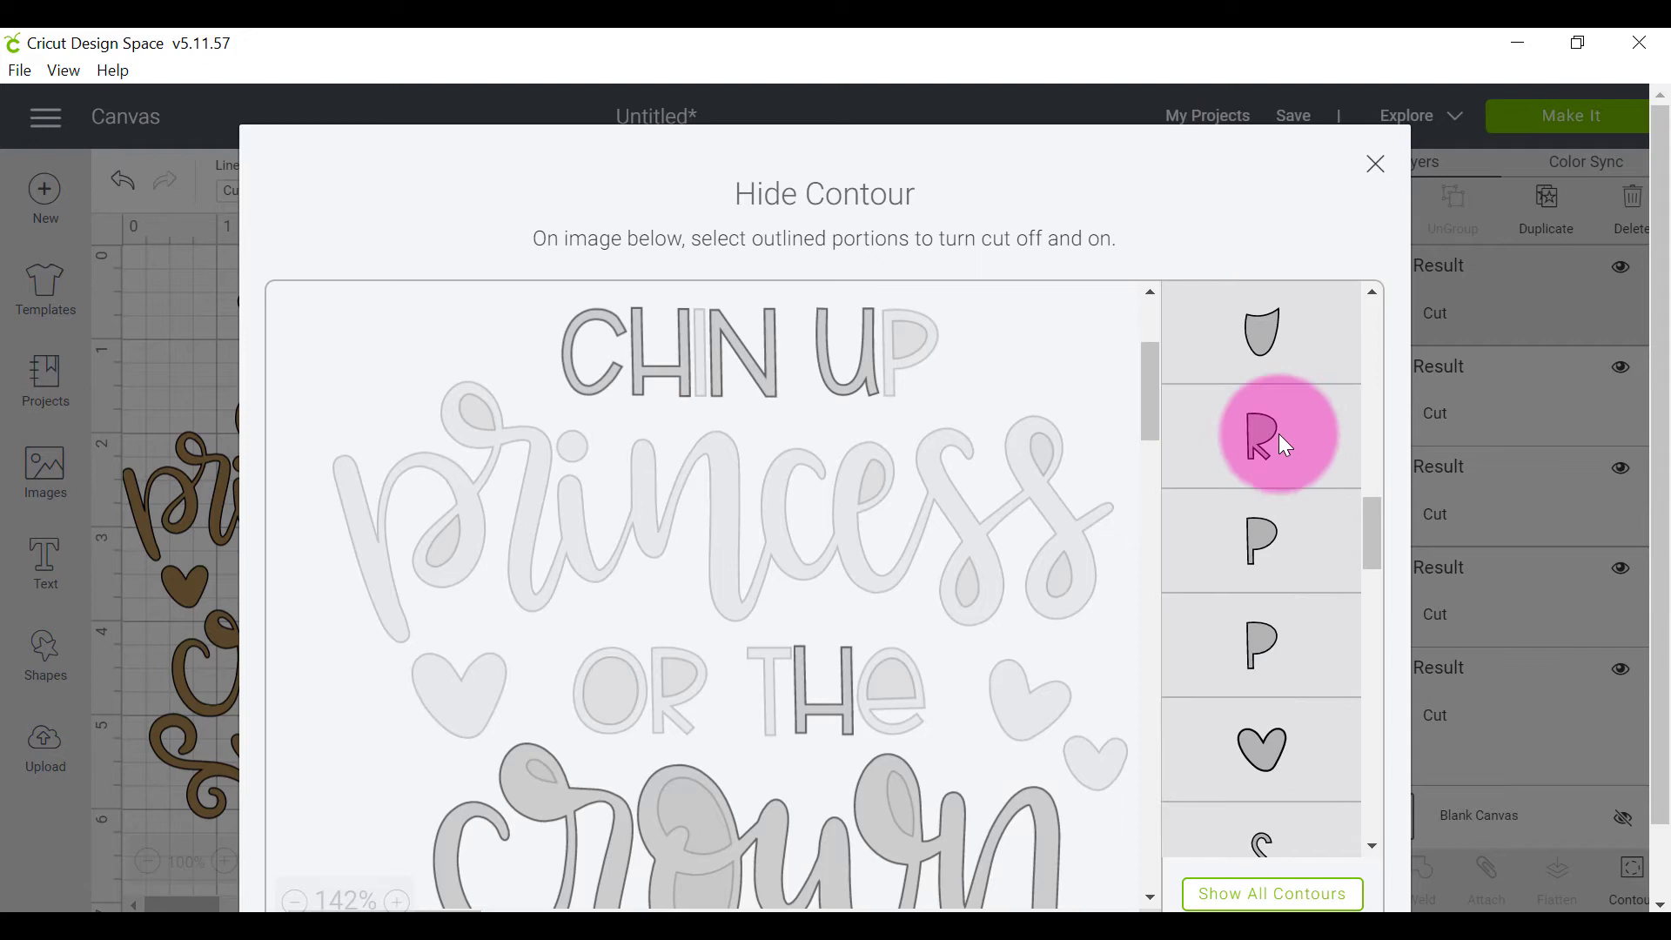
left_click(1277, 433)
left_click(1282, 553)
left_click(1277, 661)
scroll(1292, 609, "down", 5)
left_click(1293, 437)
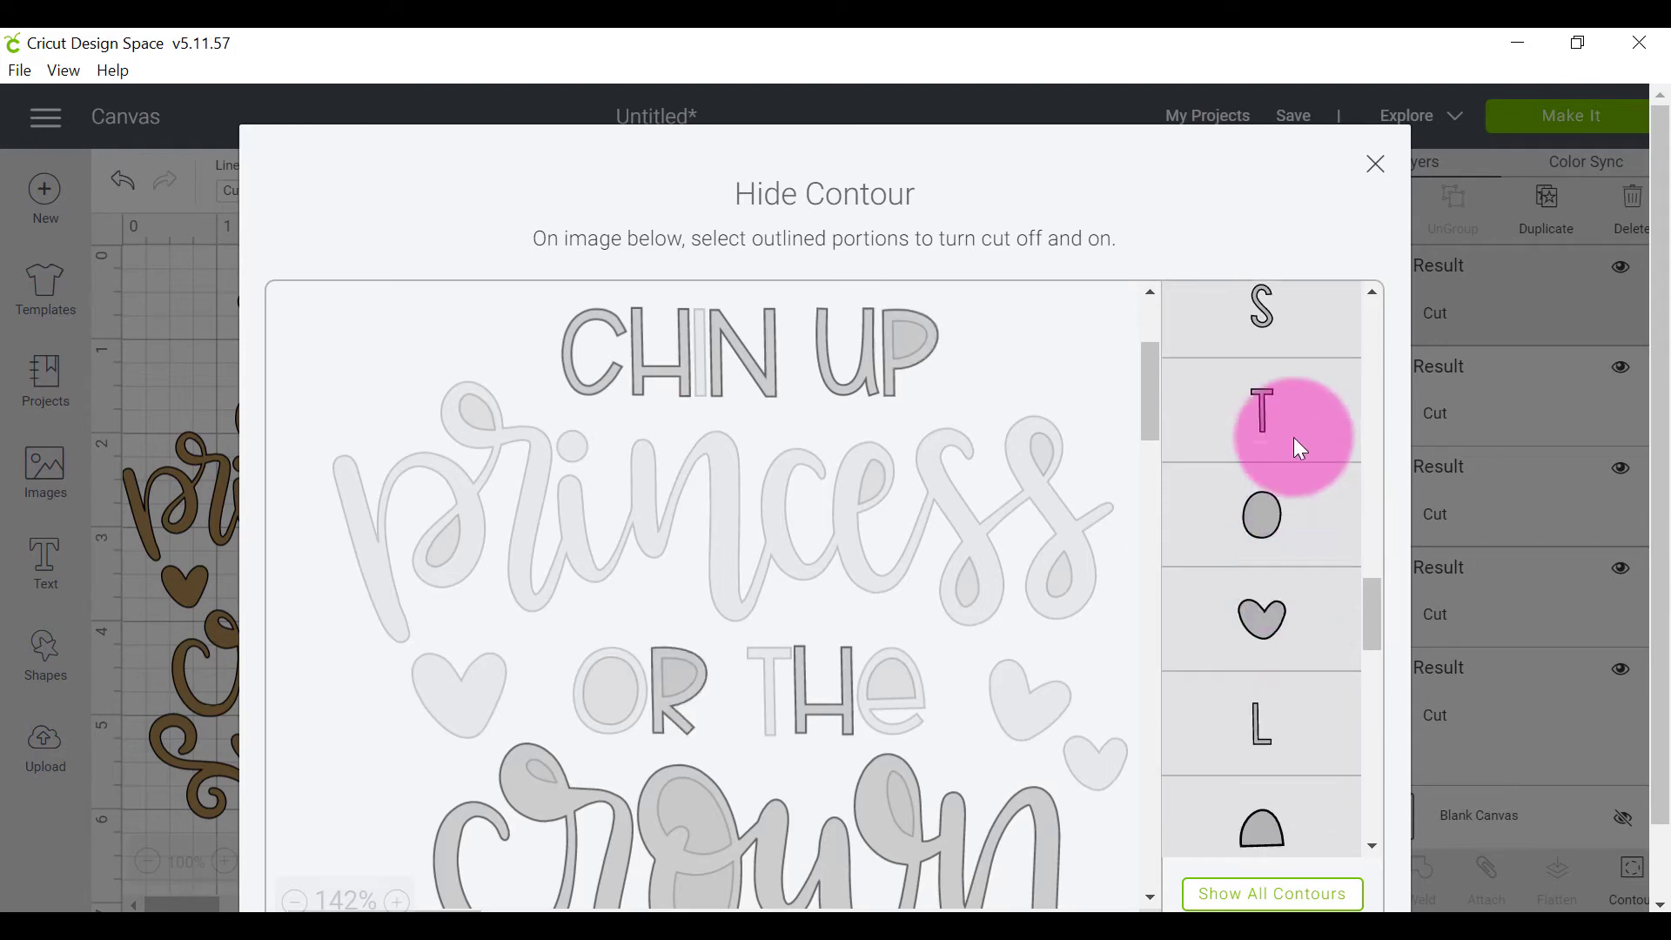
left_click(1288, 336)
left_click(1298, 716)
scroll(1262, 696, "down", 2)
left_click(1258, 683)
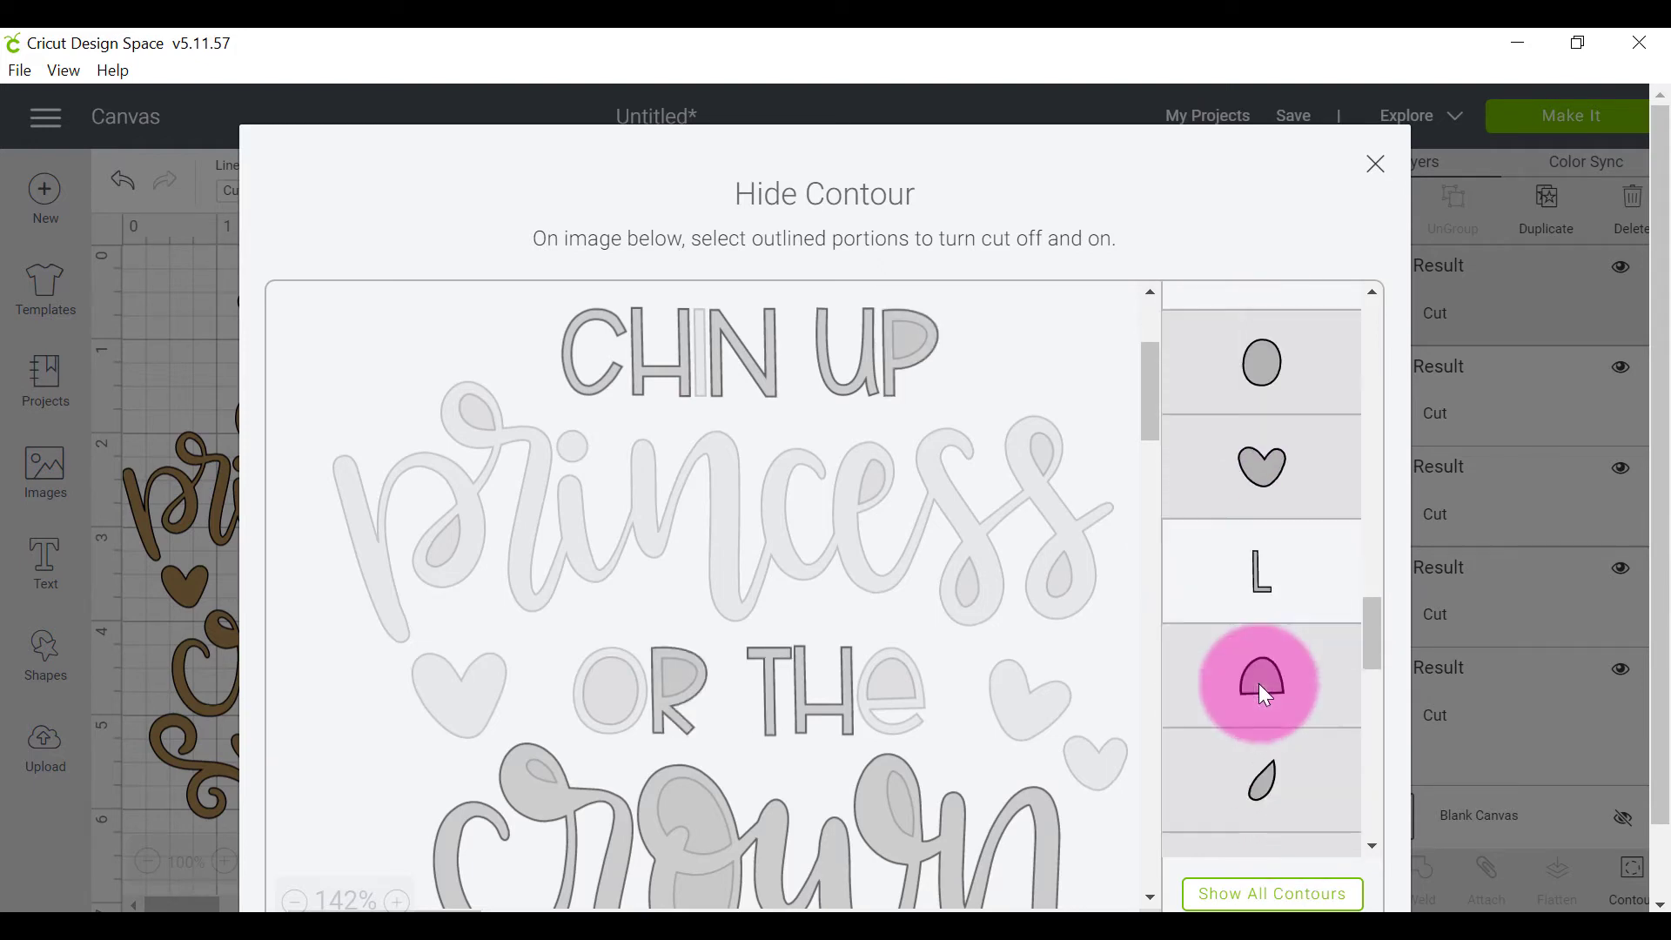
scroll(1259, 682, "down", 4)
left_click(1319, 488)
left_click(1300, 593)
left_click(1303, 691)
left_click(1293, 809)
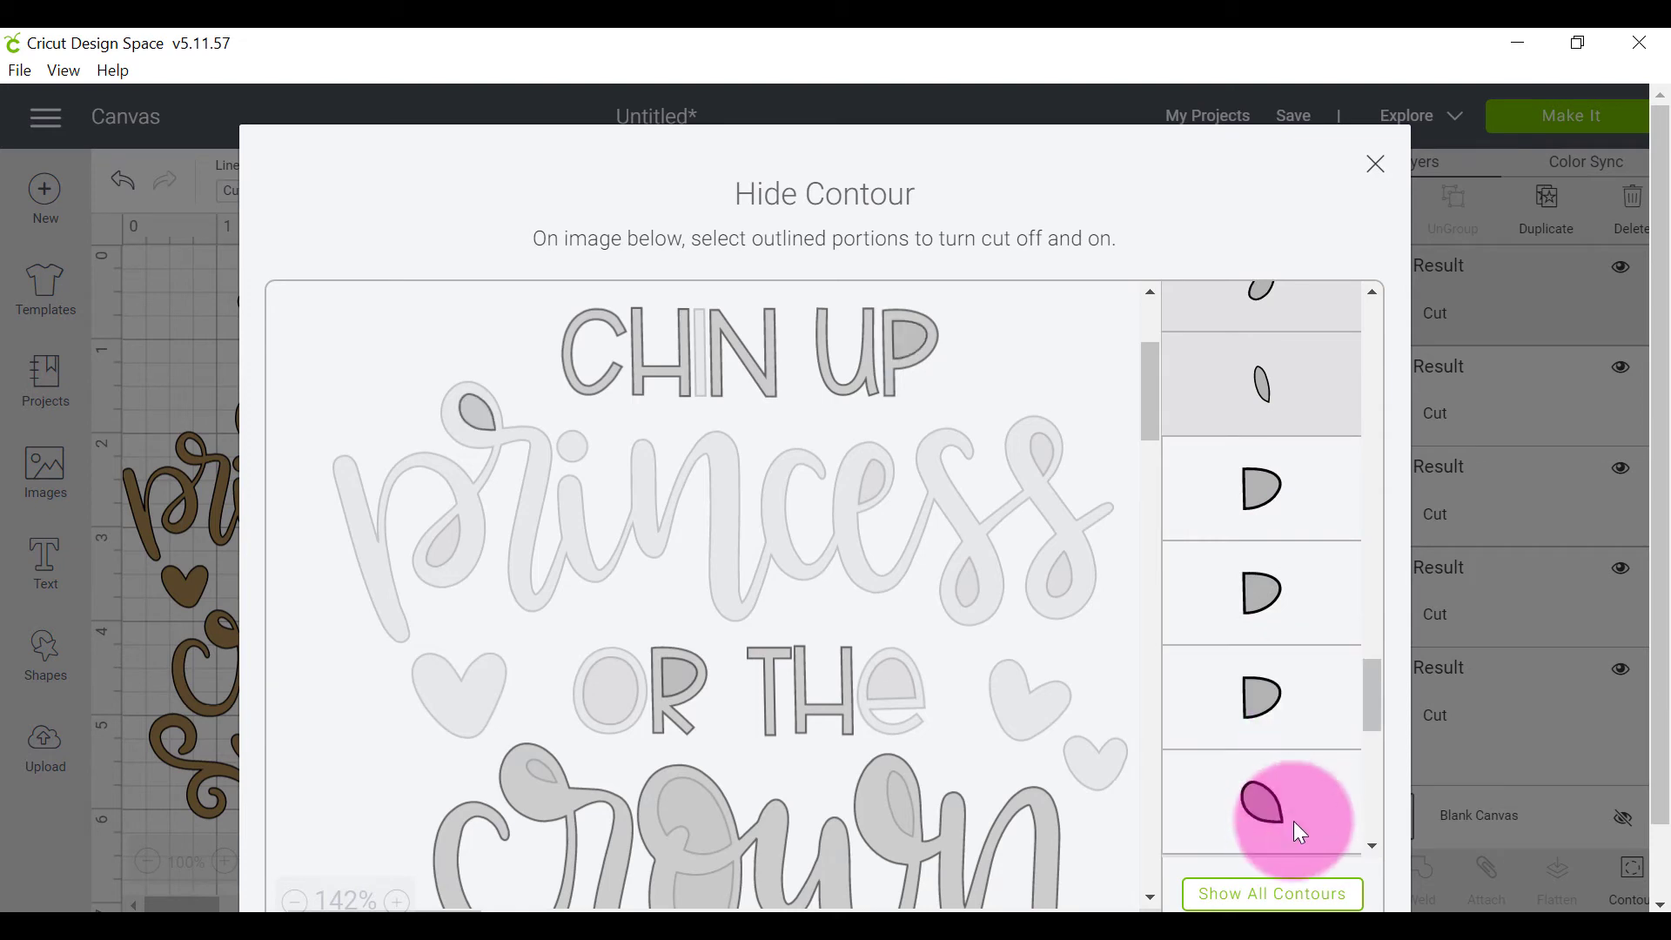
scroll(1301, 775, "down", 4)
scroll(1307, 754, "down", 3)
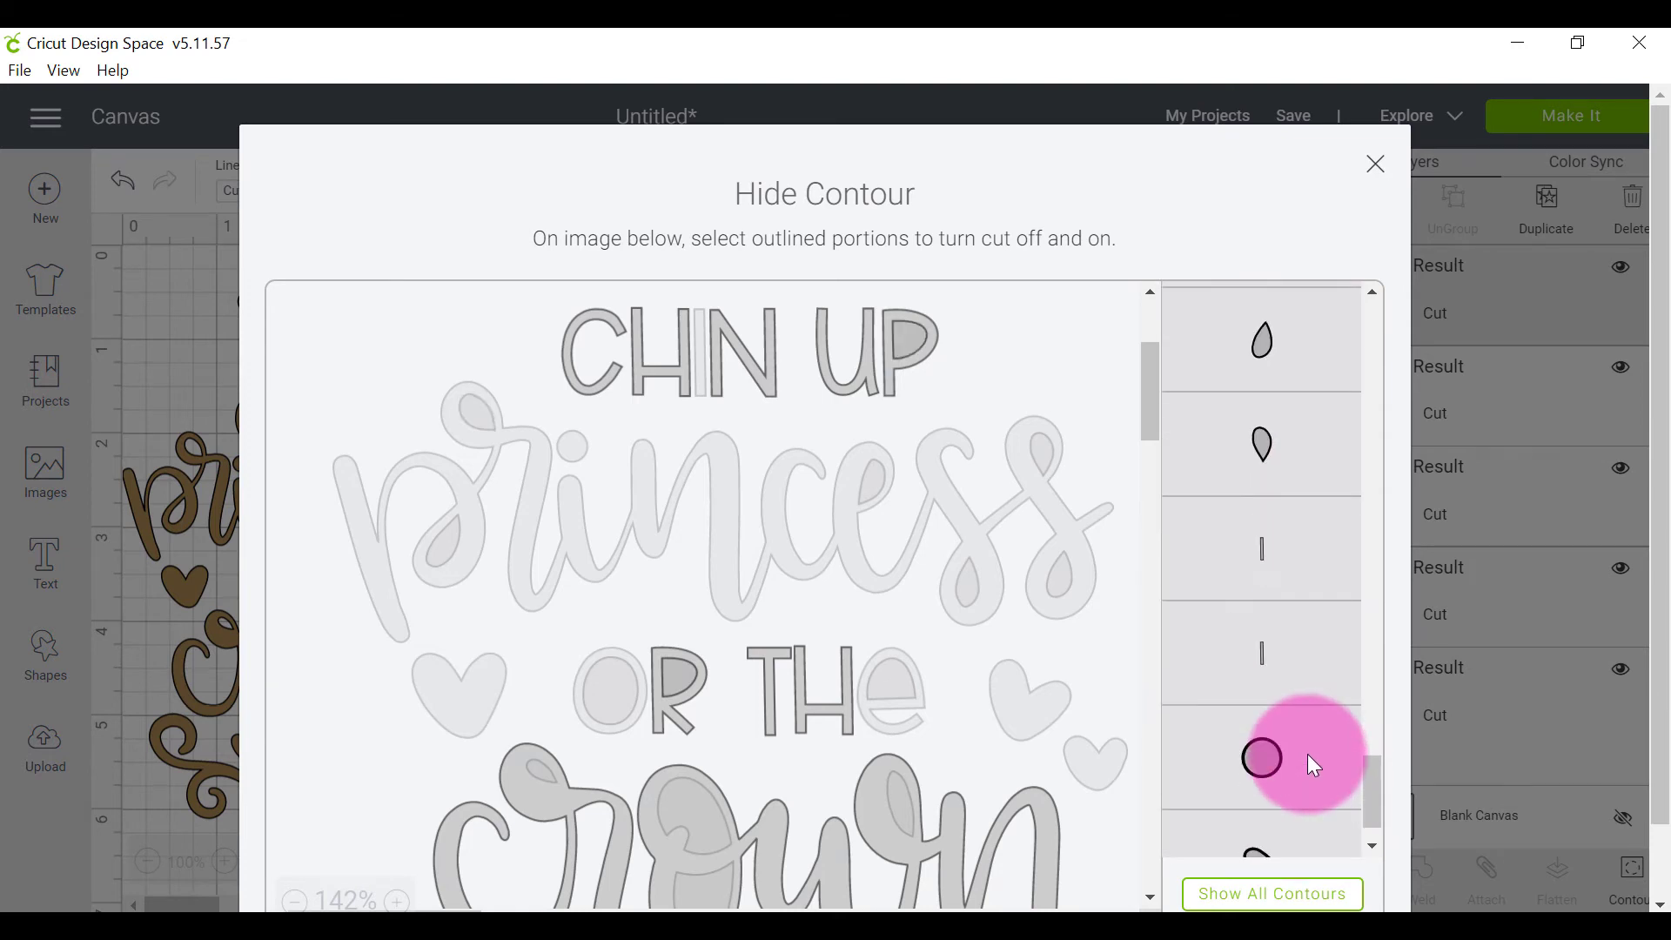
left_click(1310, 531)
left_click(1292, 604)
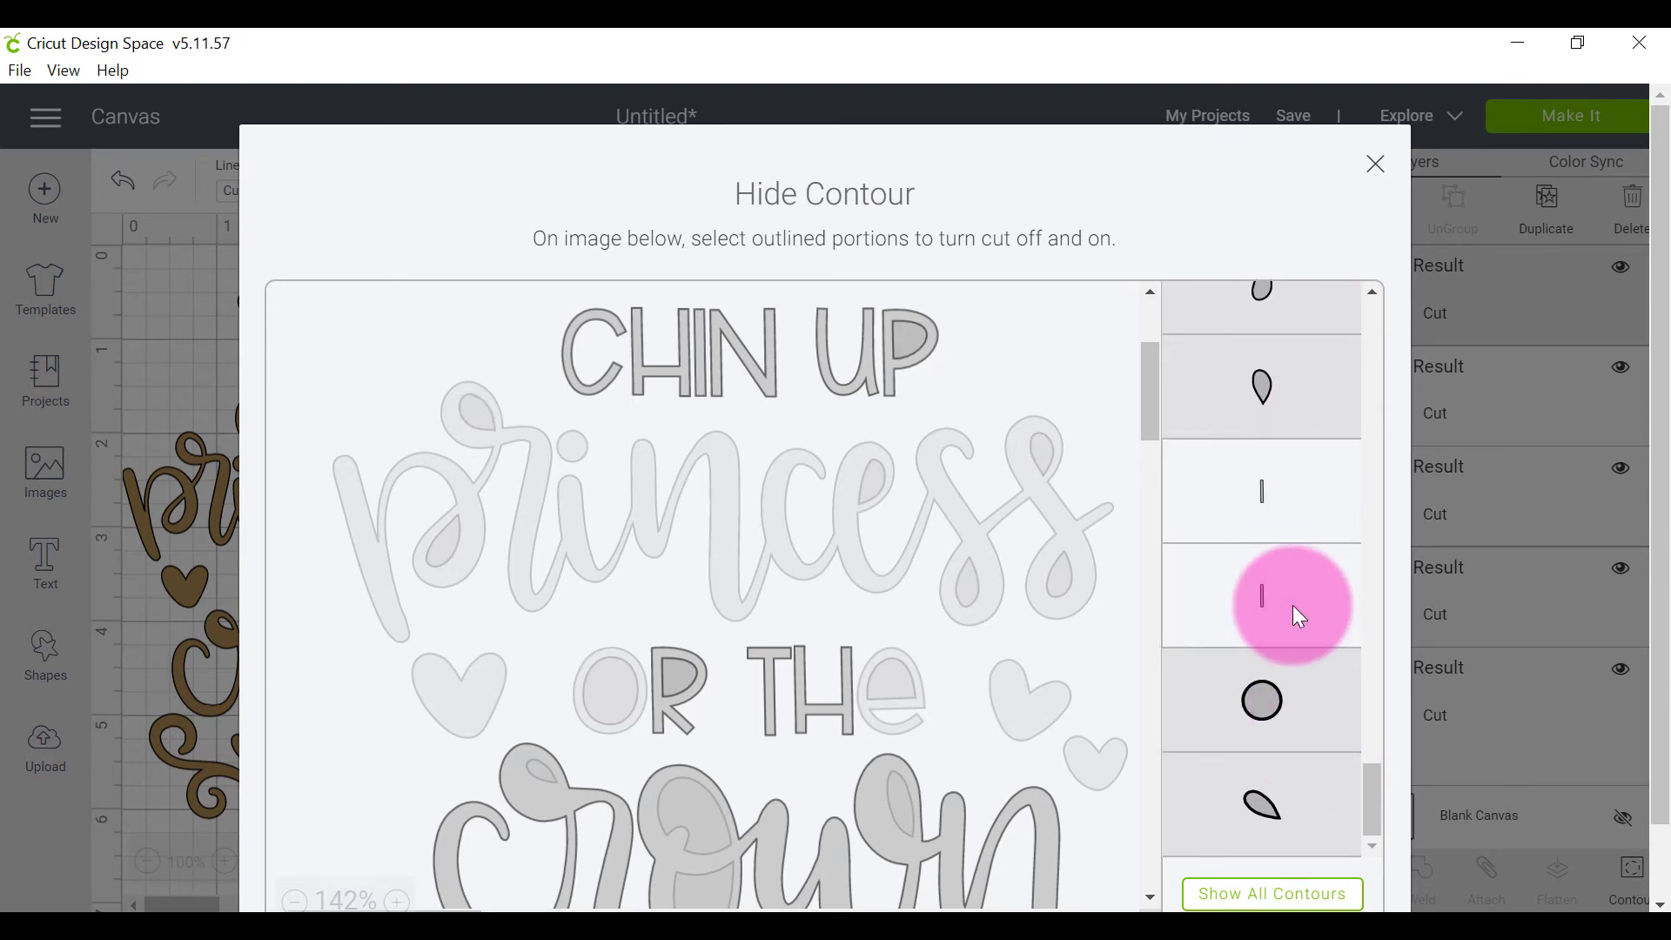
scroll(1299, 635, "down", 2)
scroll(808, 544, "up", 3)
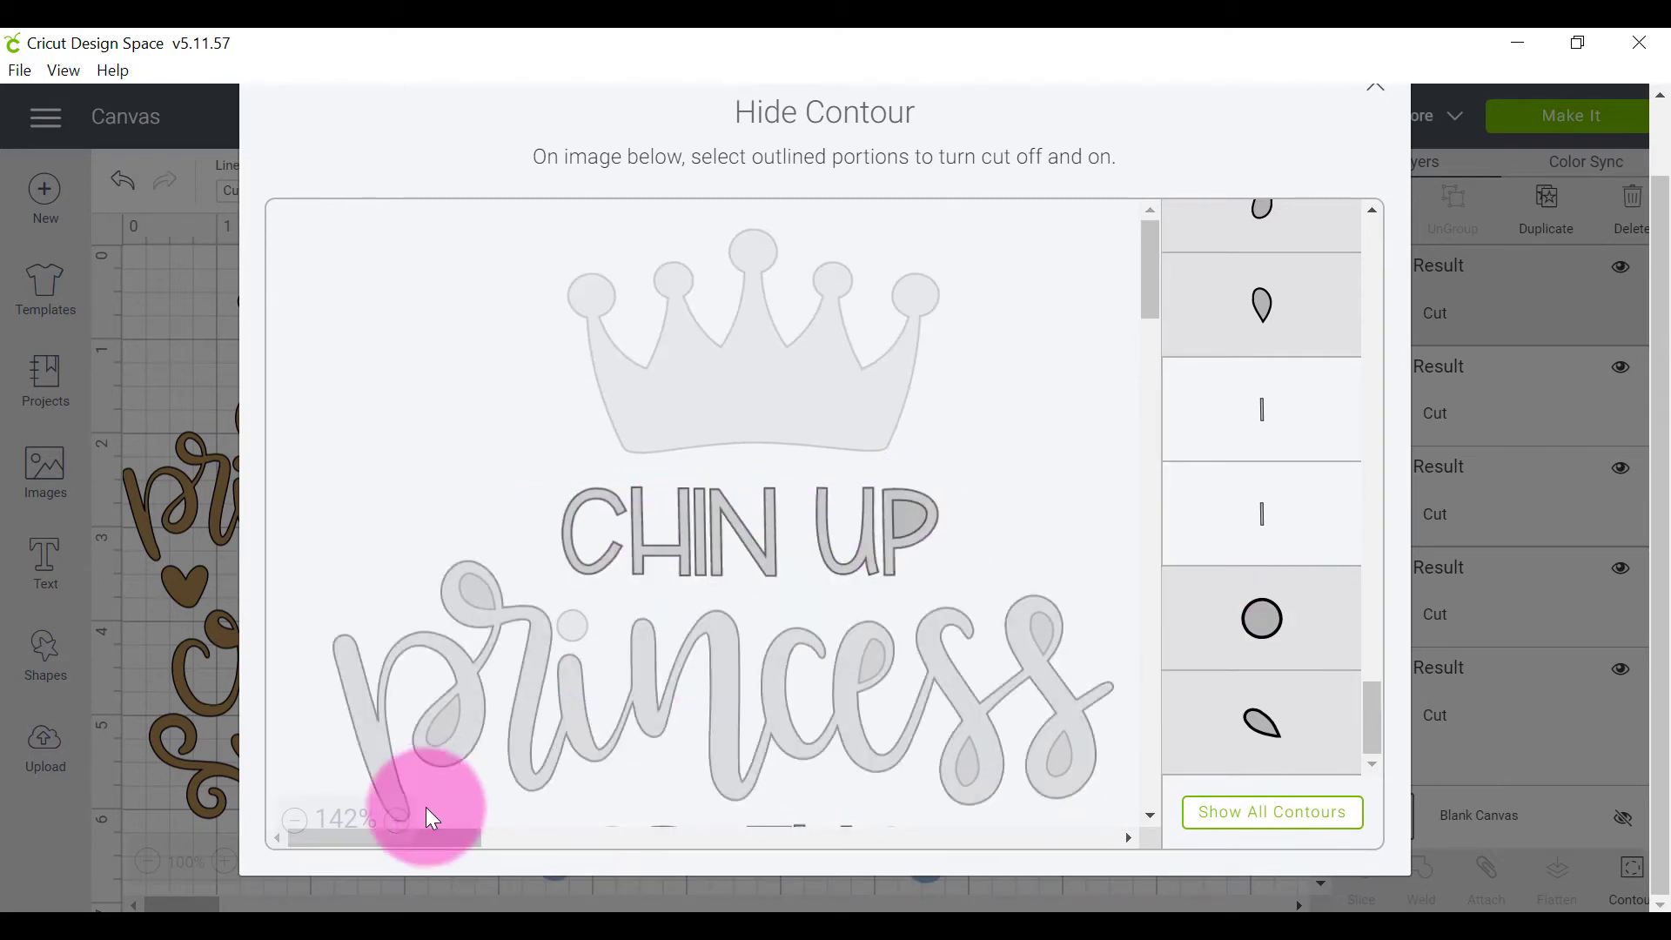
In an enlarged preview, turn on the R of OR and e of THE, then close the dialog.
left_click(398, 820)
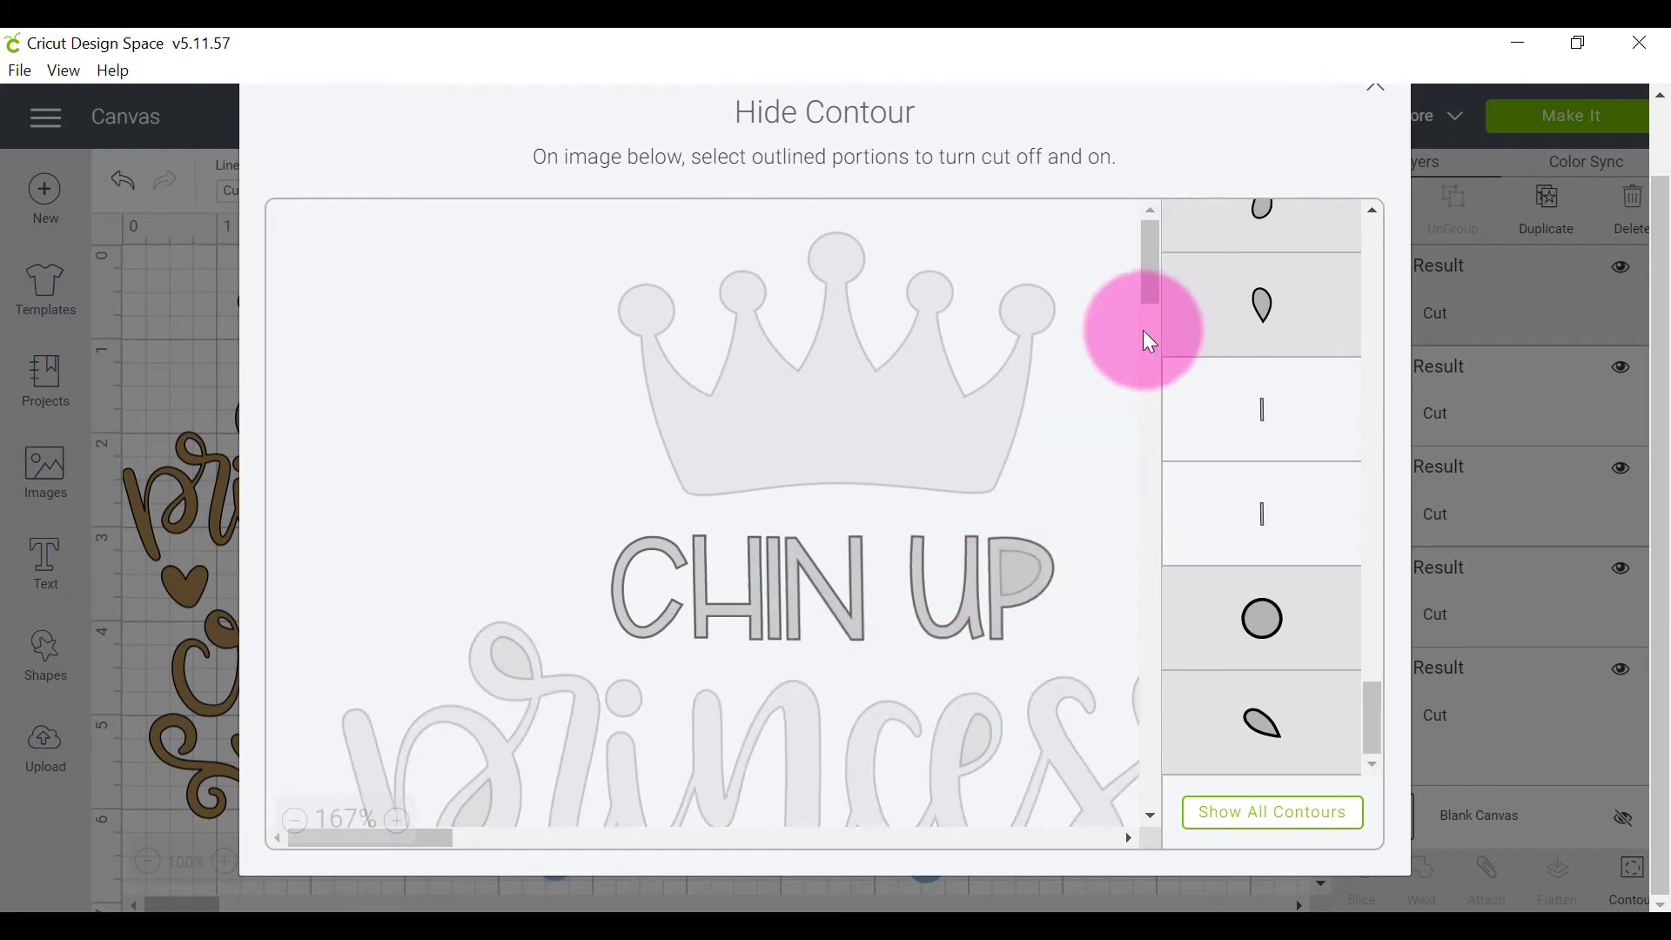
scroll(942, 418, "down", 4)
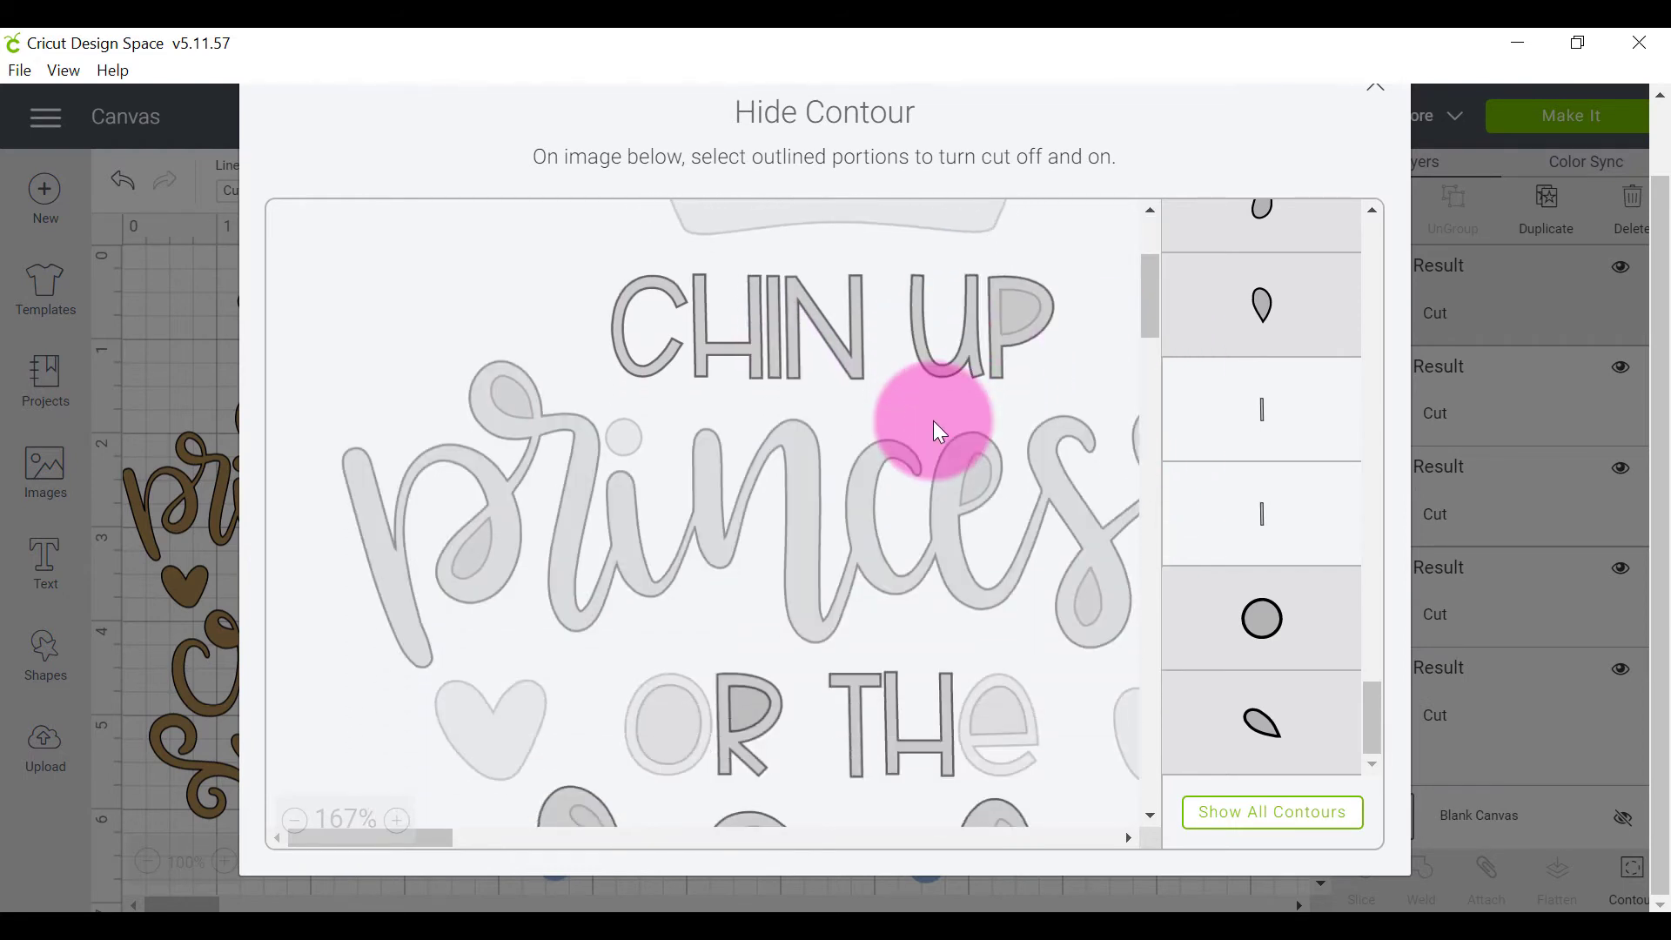
scroll(706, 512, "down", 4)
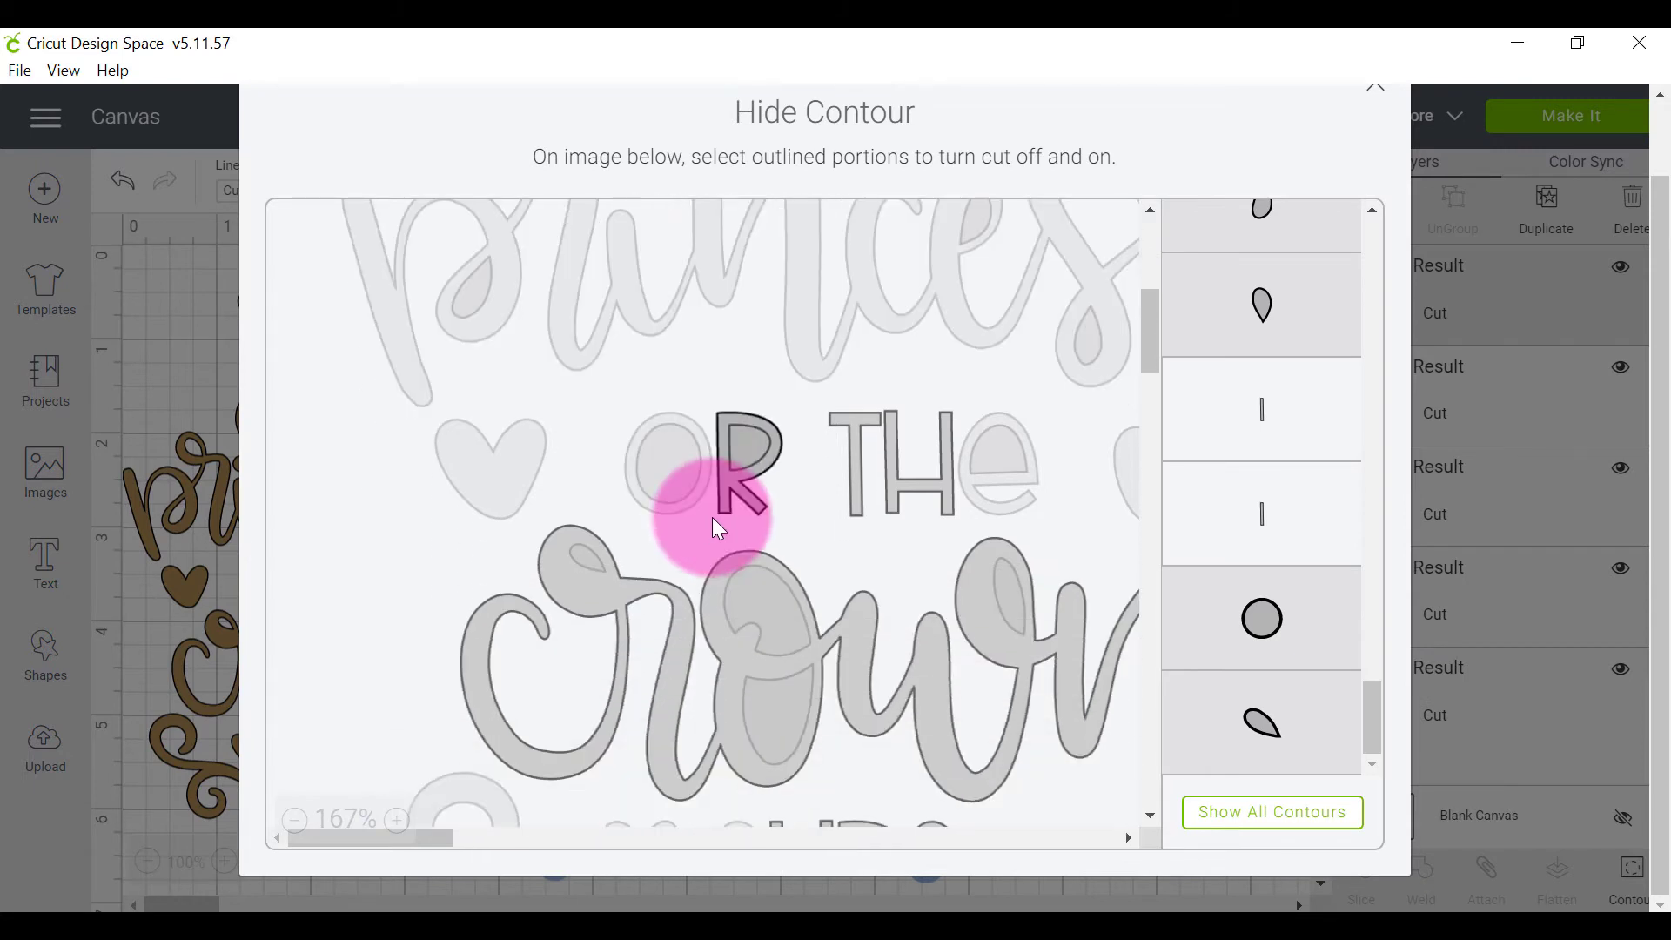
left_click(667, 423)
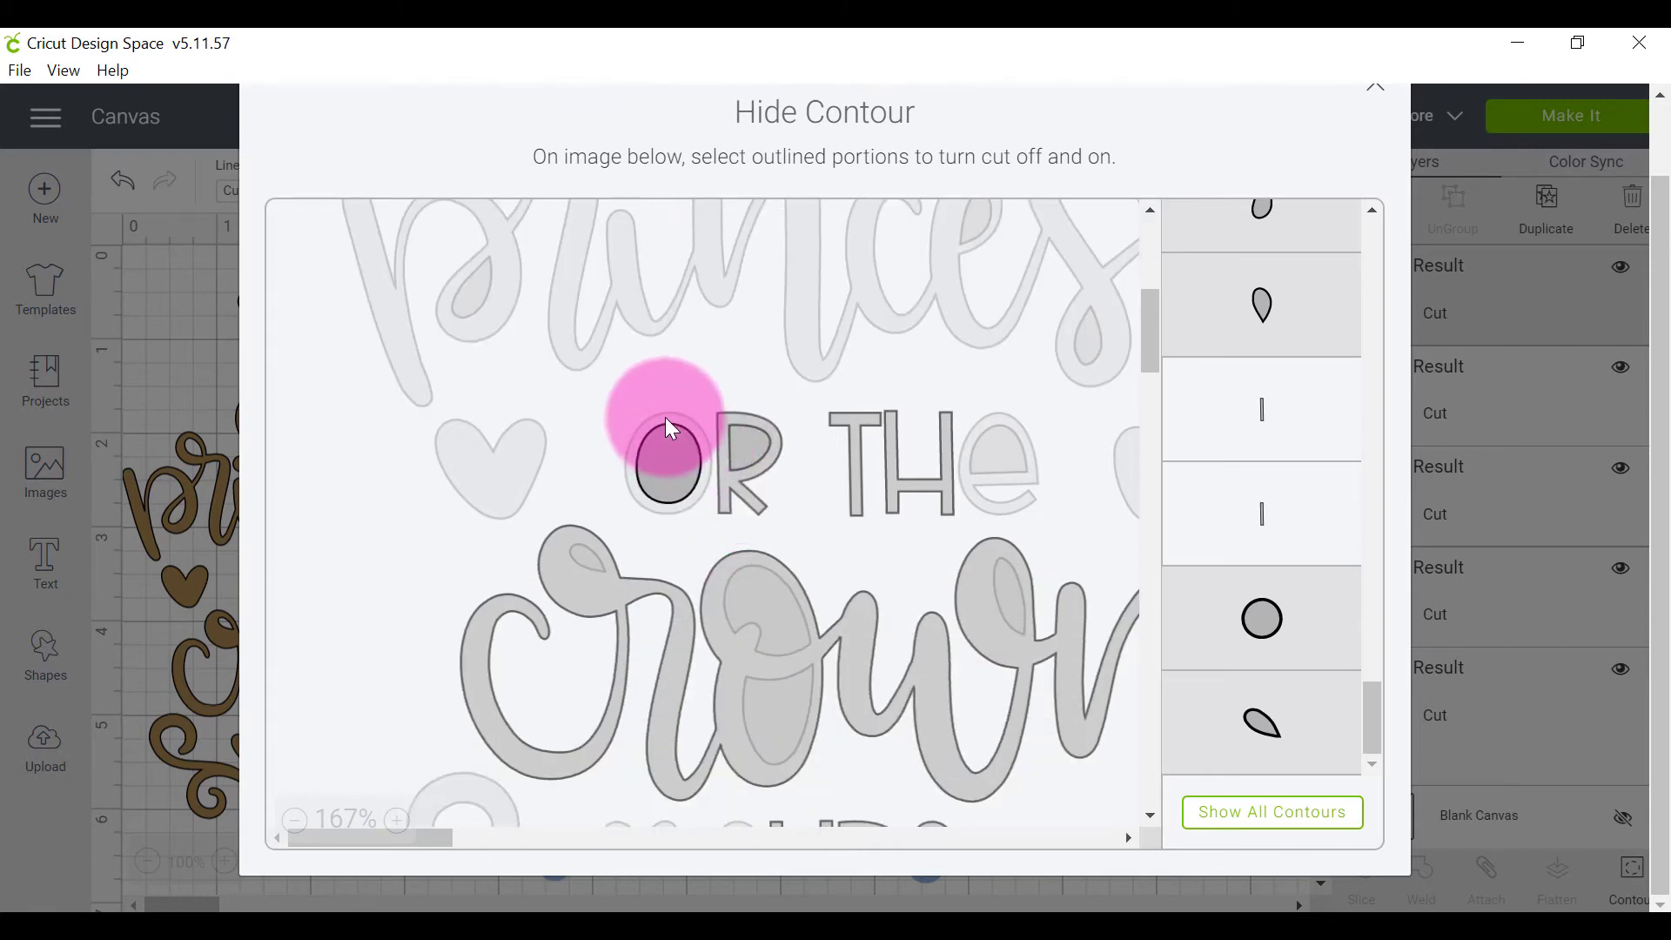
left_click(669, 425)
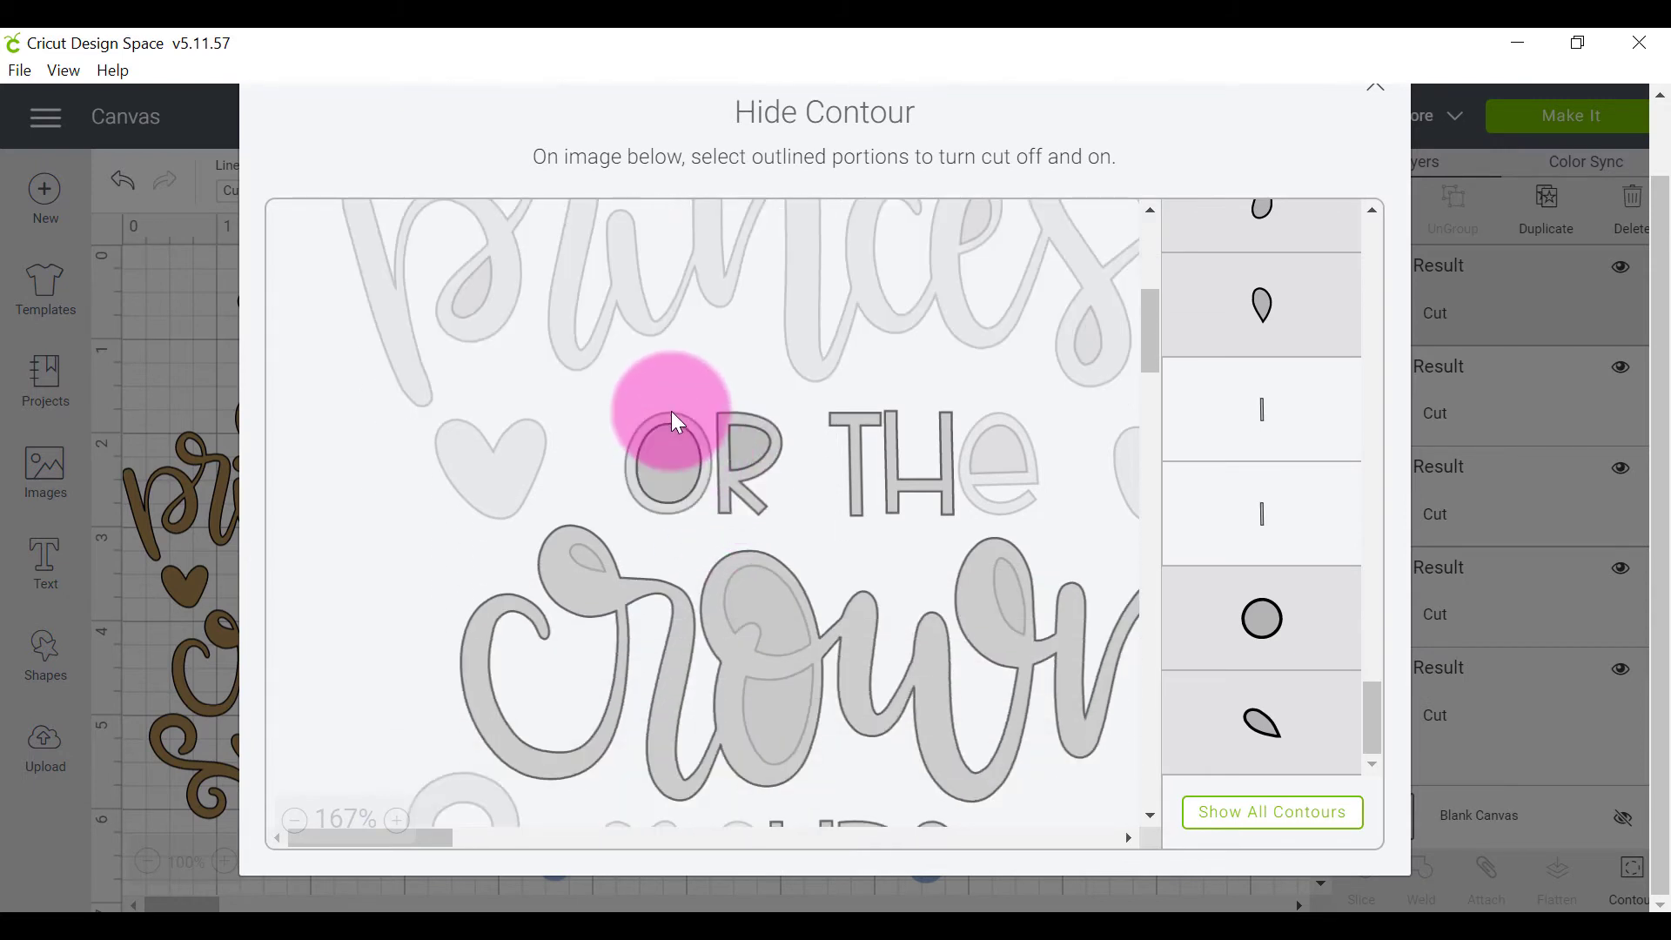
left_click(749, 444)
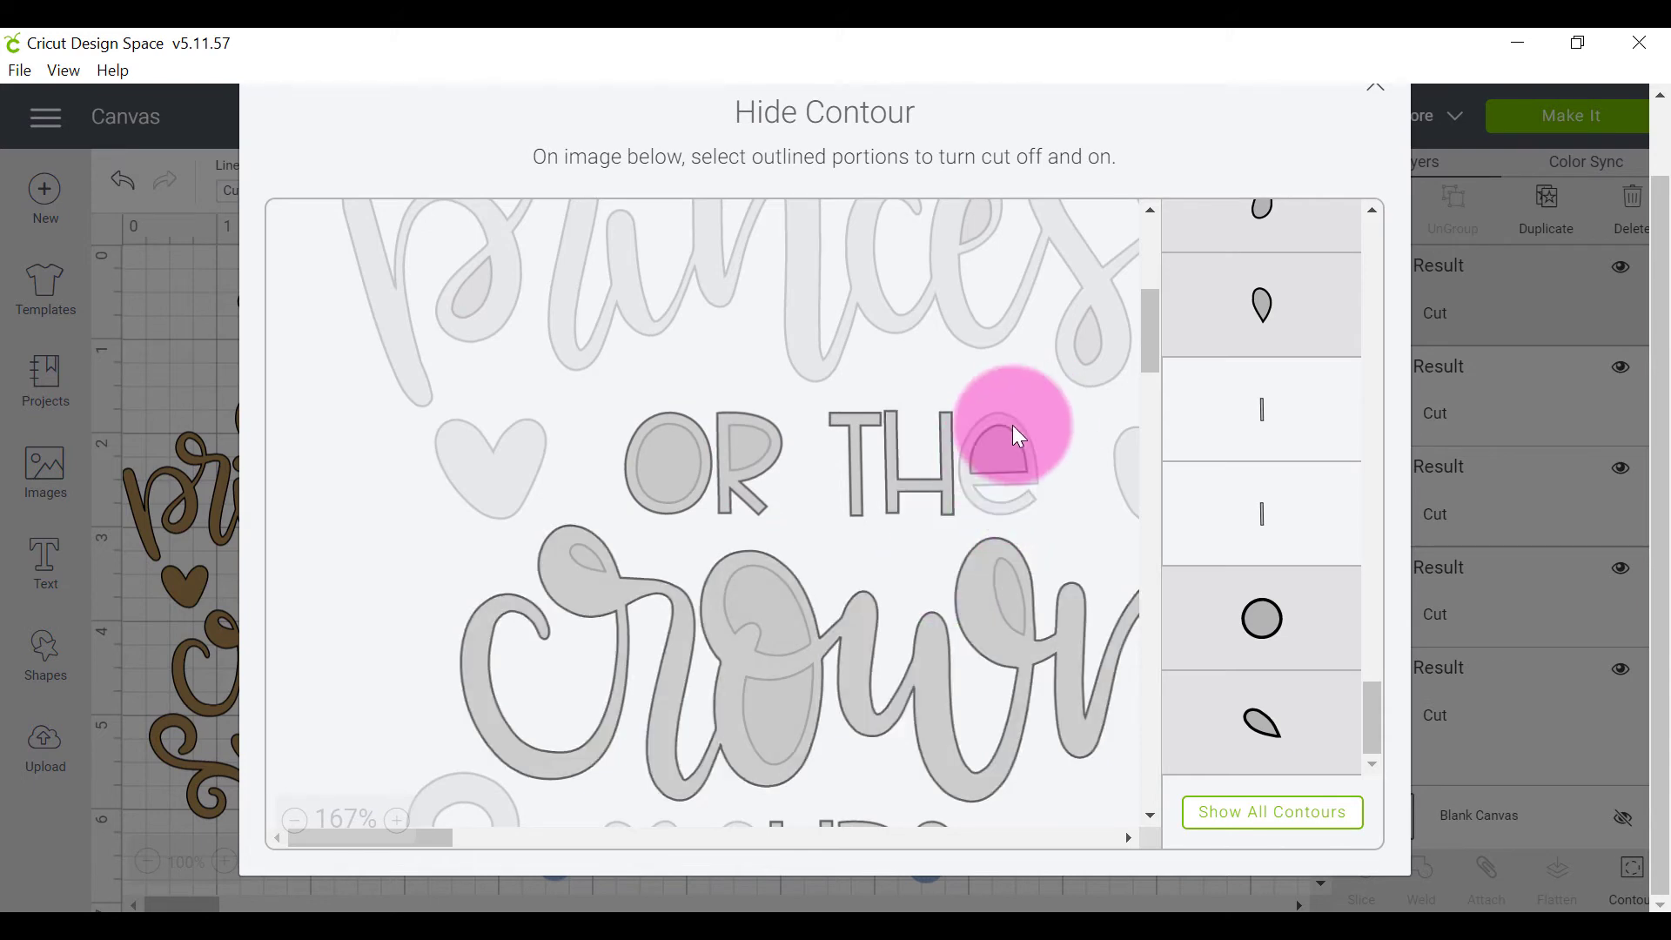
left_click(996, 515)
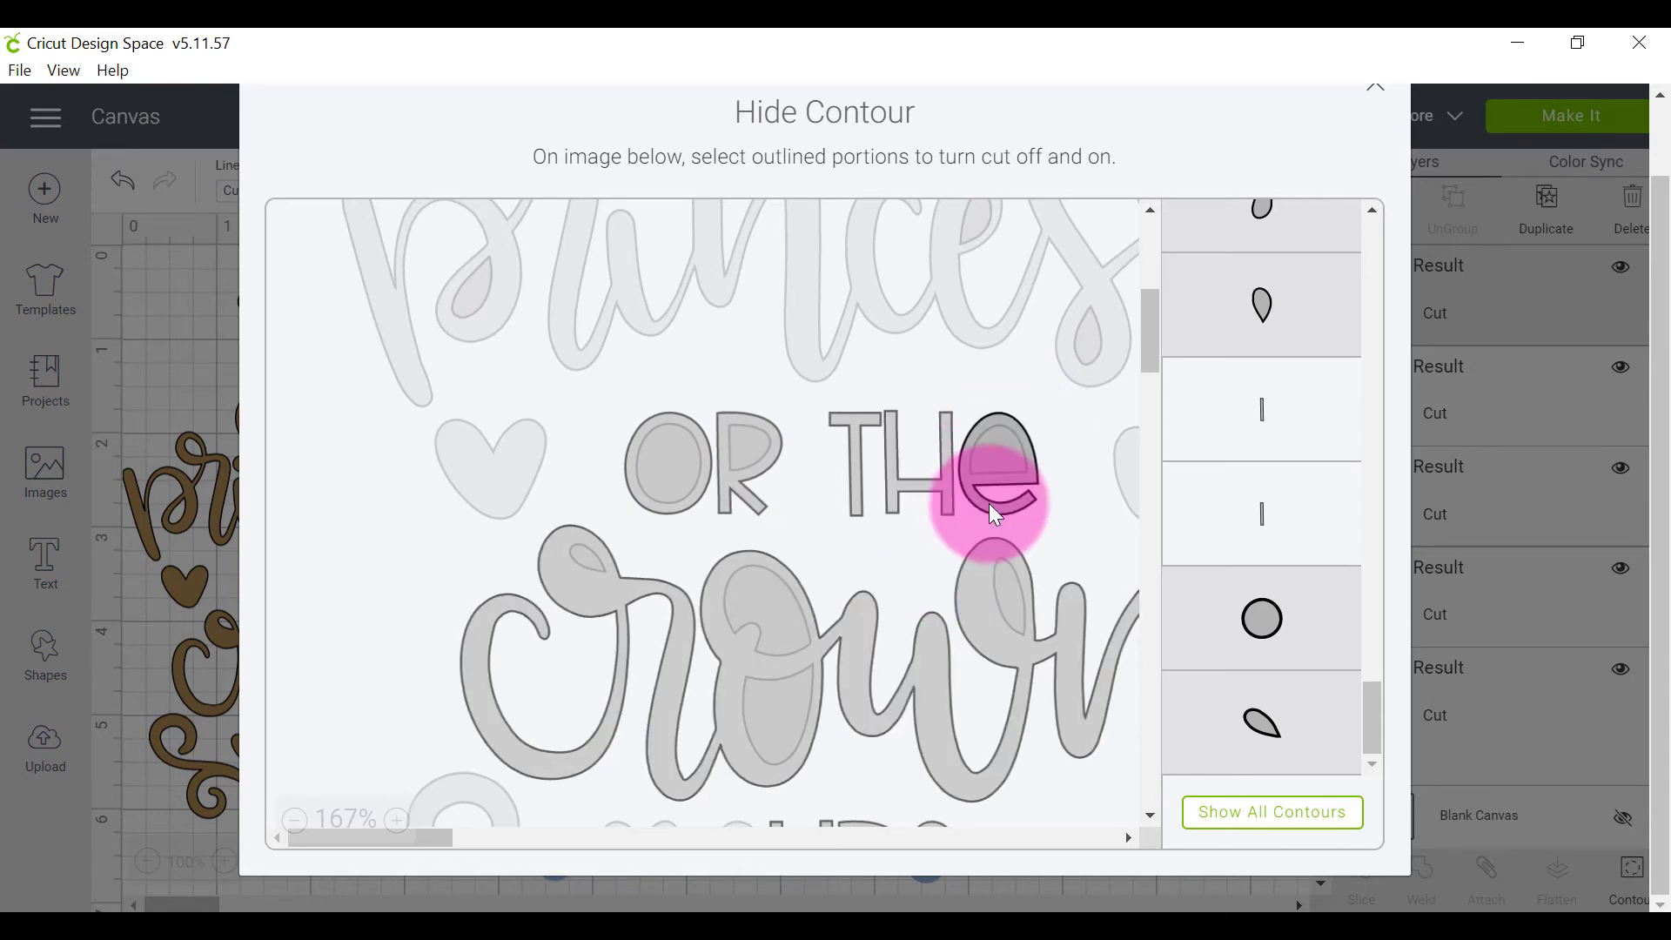
mouse_move(431, 840)
left_mouse_down()
mouse_move(505, 844)
mouse_move(461, 853)
left_mouse_up()
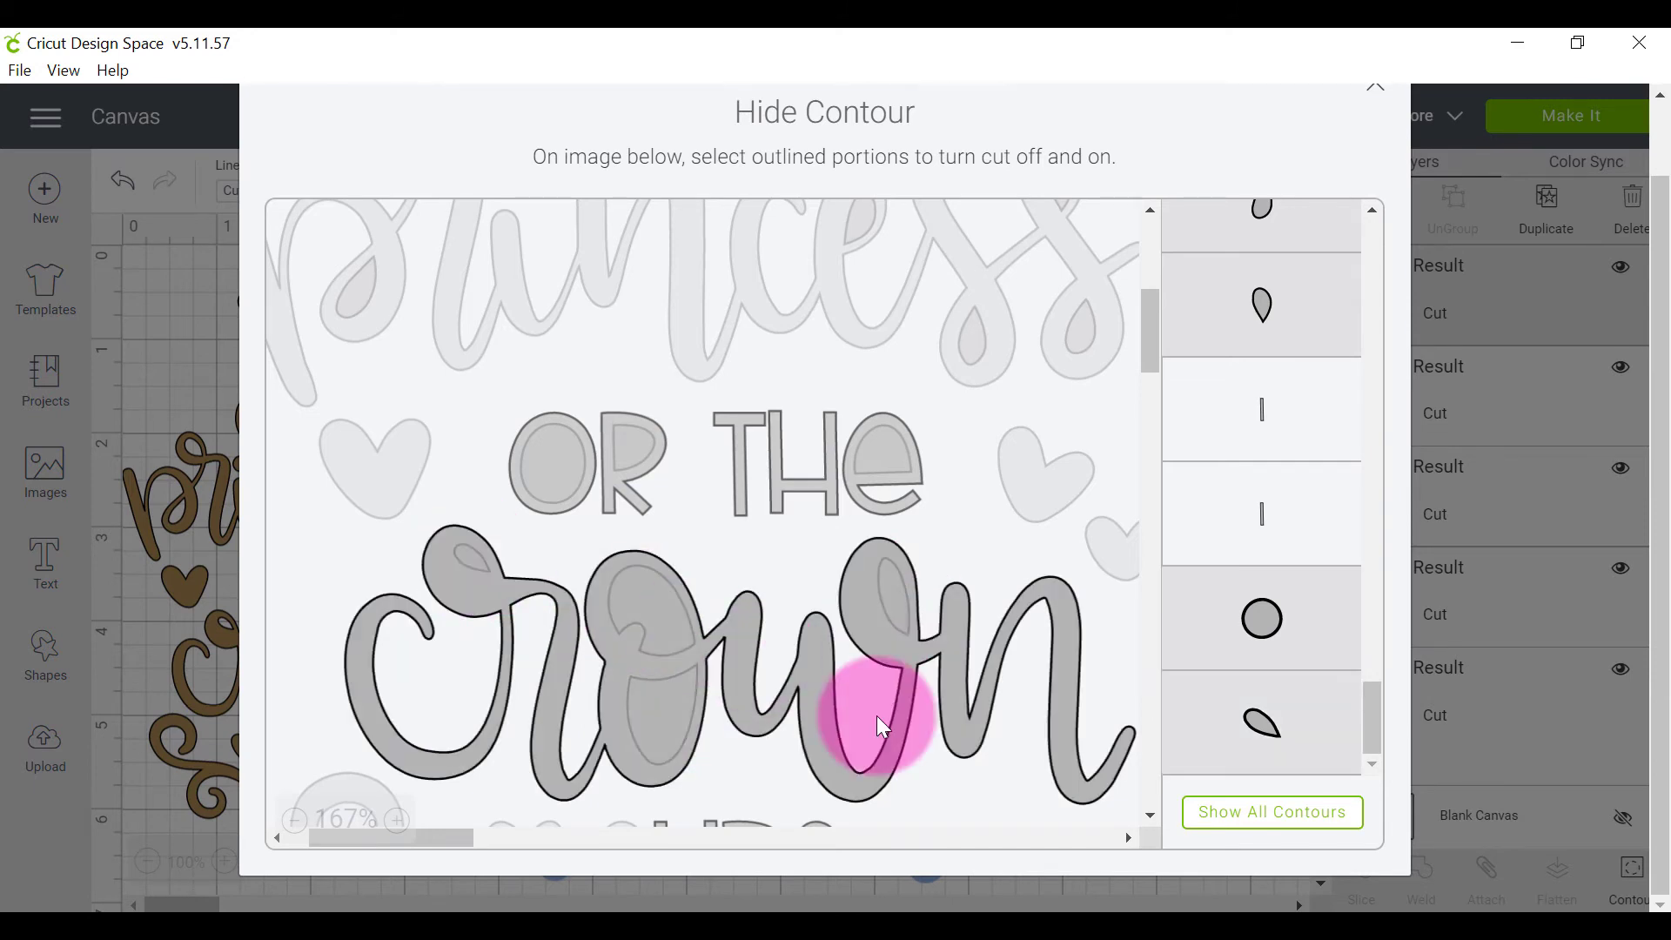
scroll(875, 716, "down", 5)
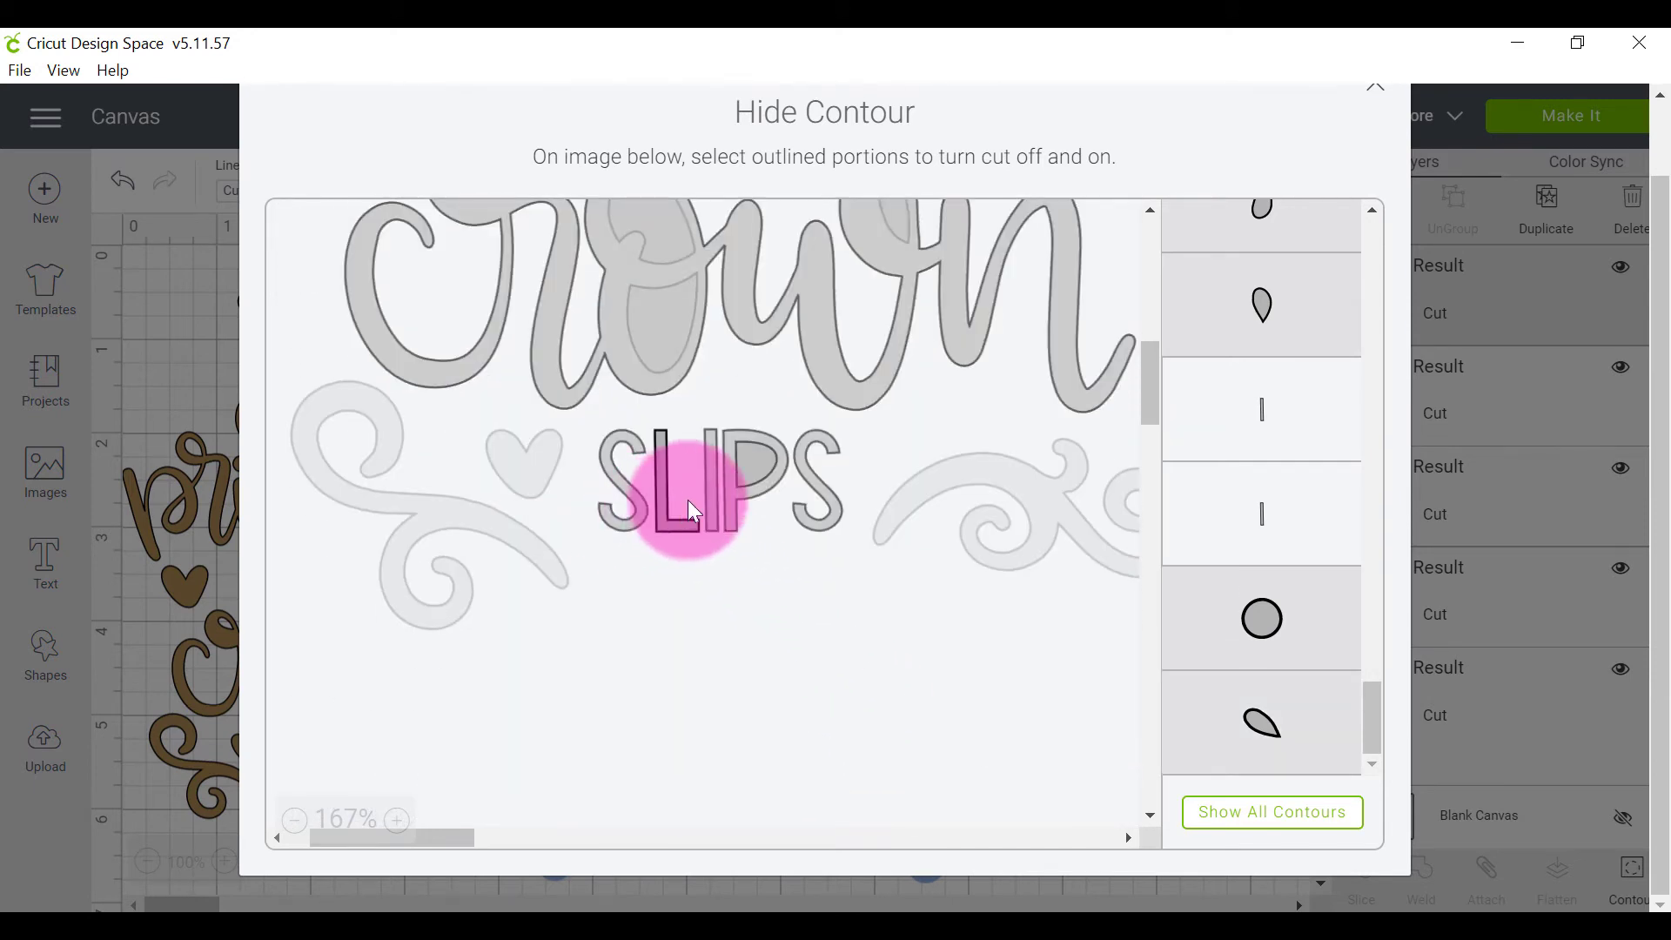
left_click(1376, 92)
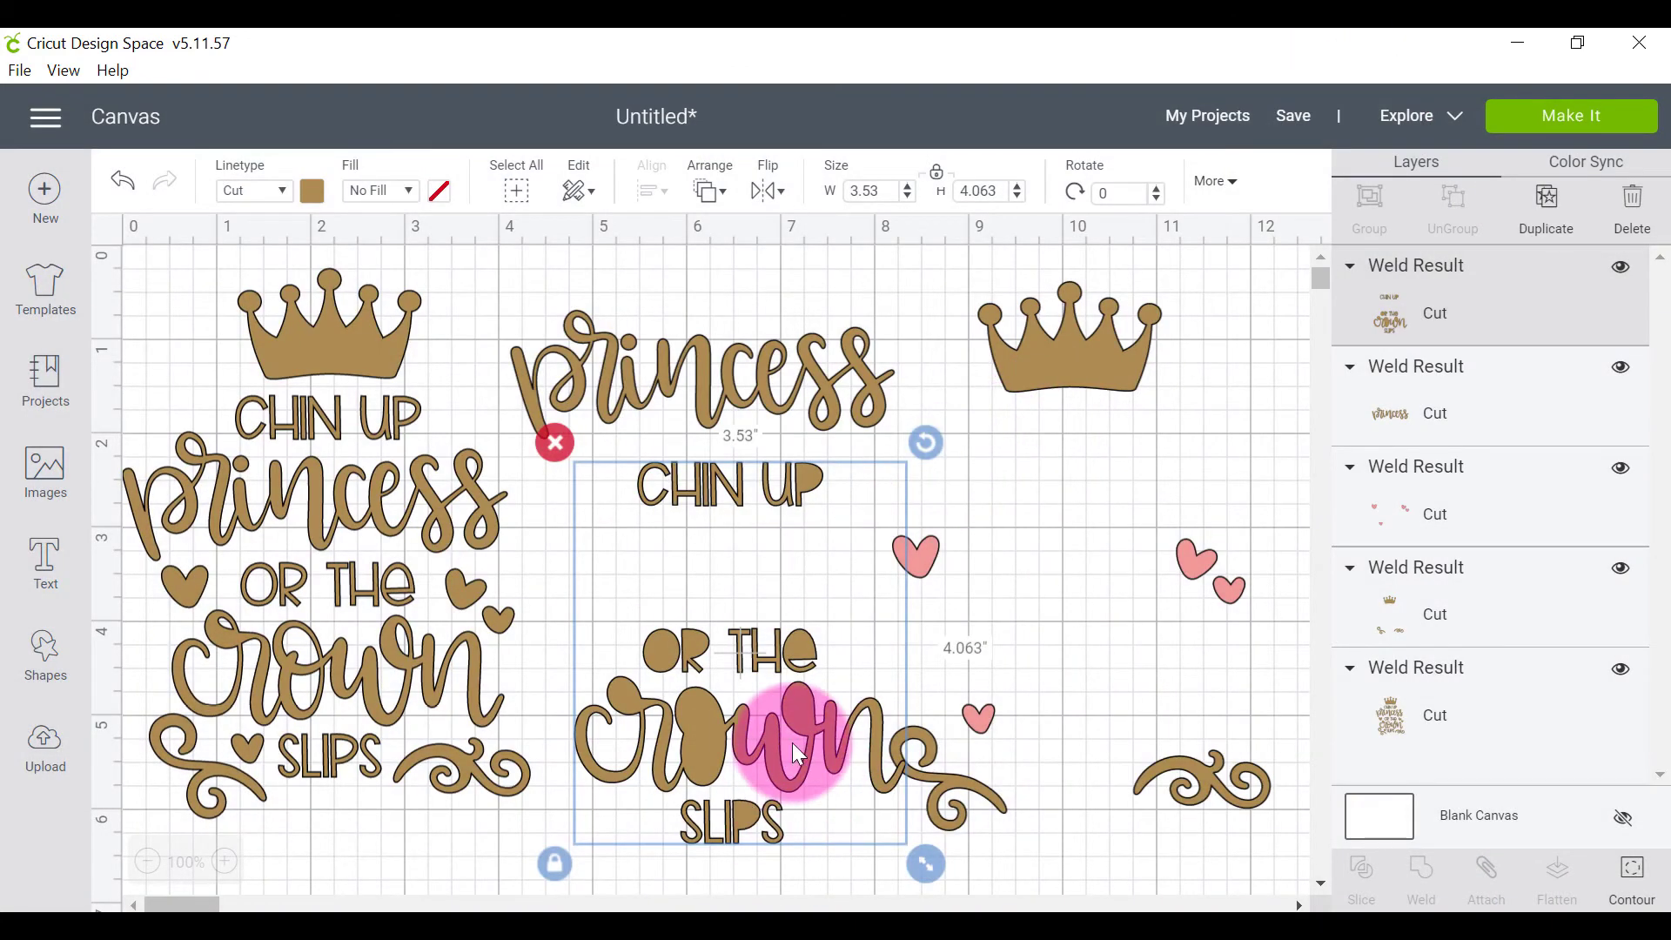
Move the lettering copy up and left under princess, then review and close its Hide Contour settings.
left_click_drag(797, 753, 730, 716)
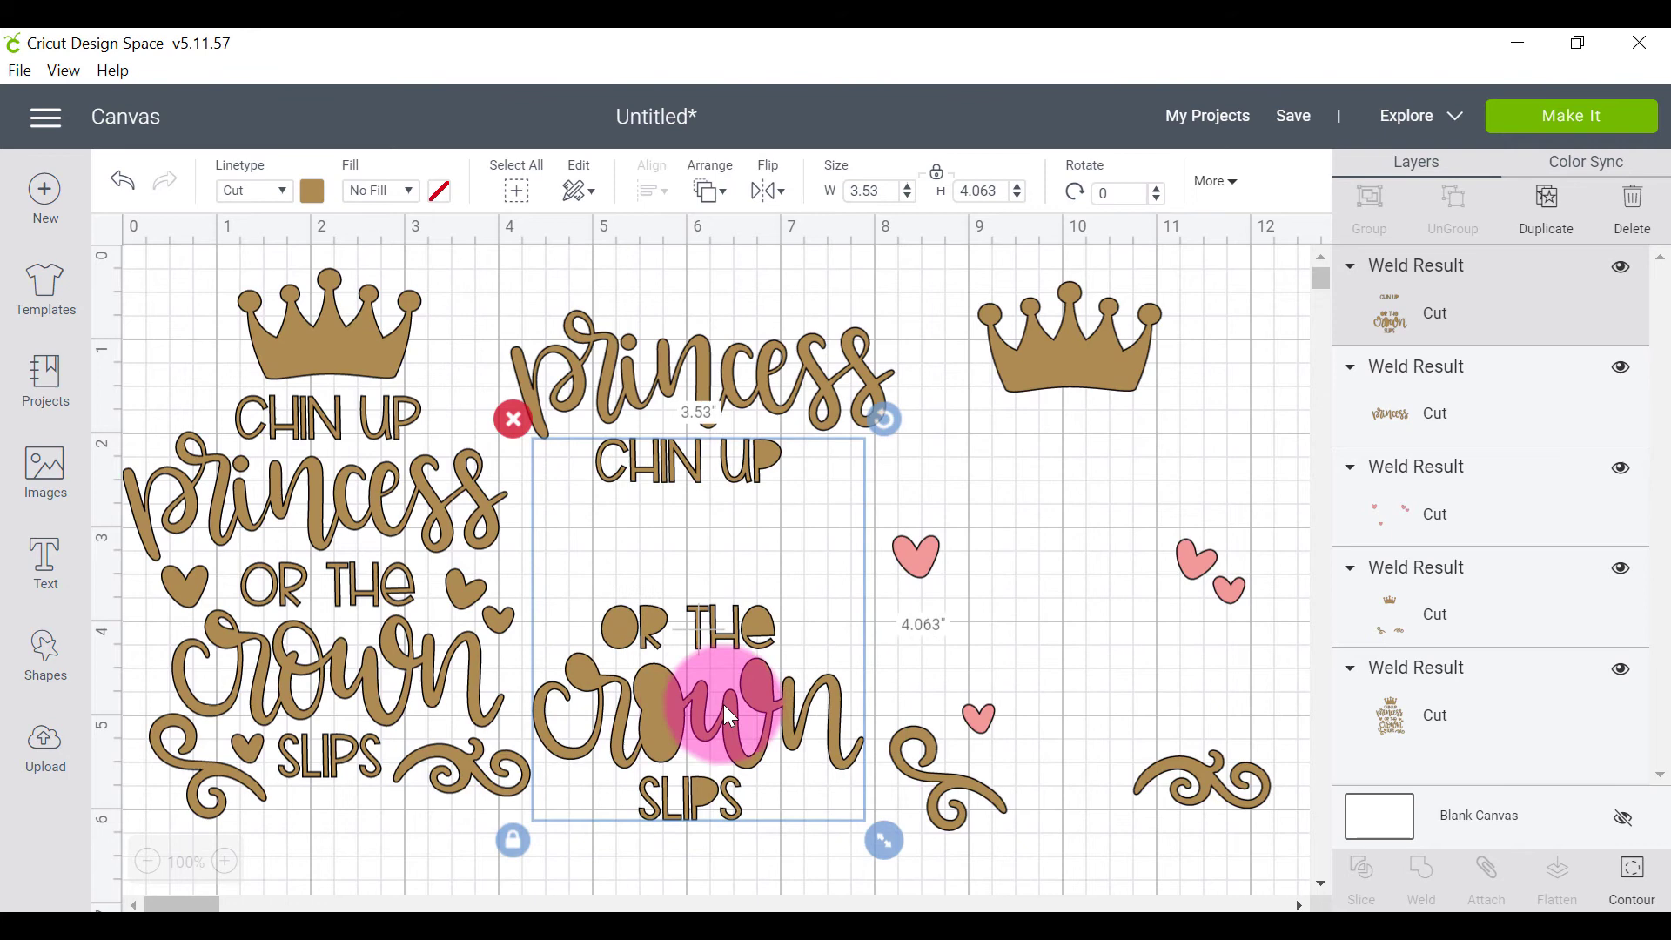
left_click(1634, 874)
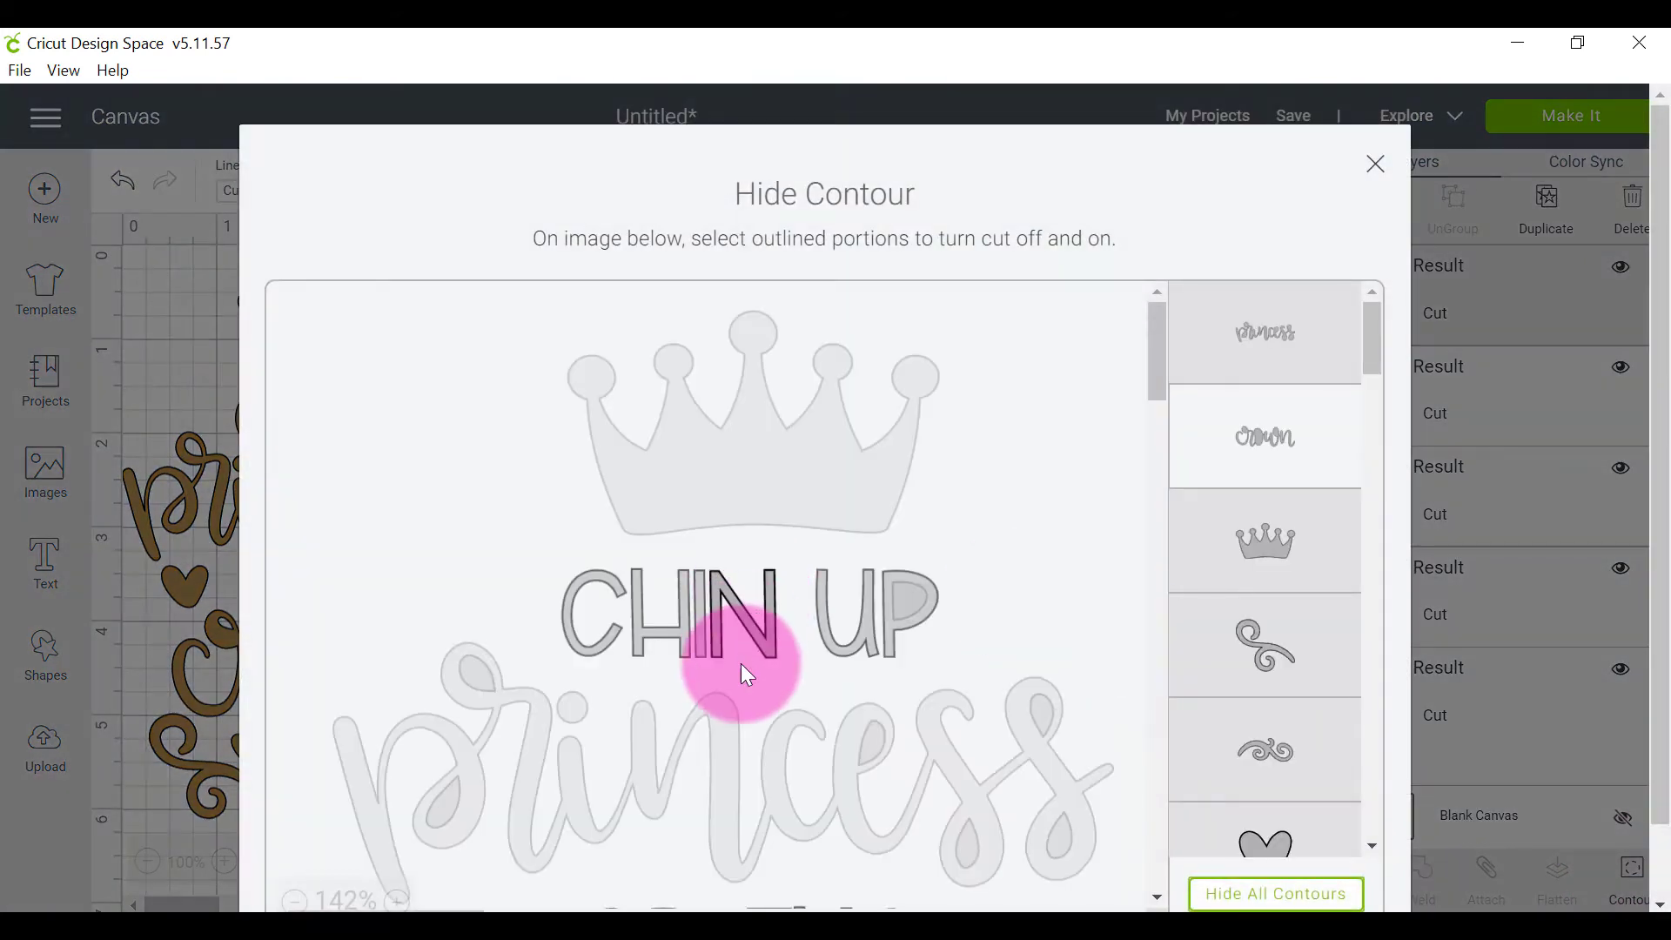
scroll(740, 696, "down", 2)
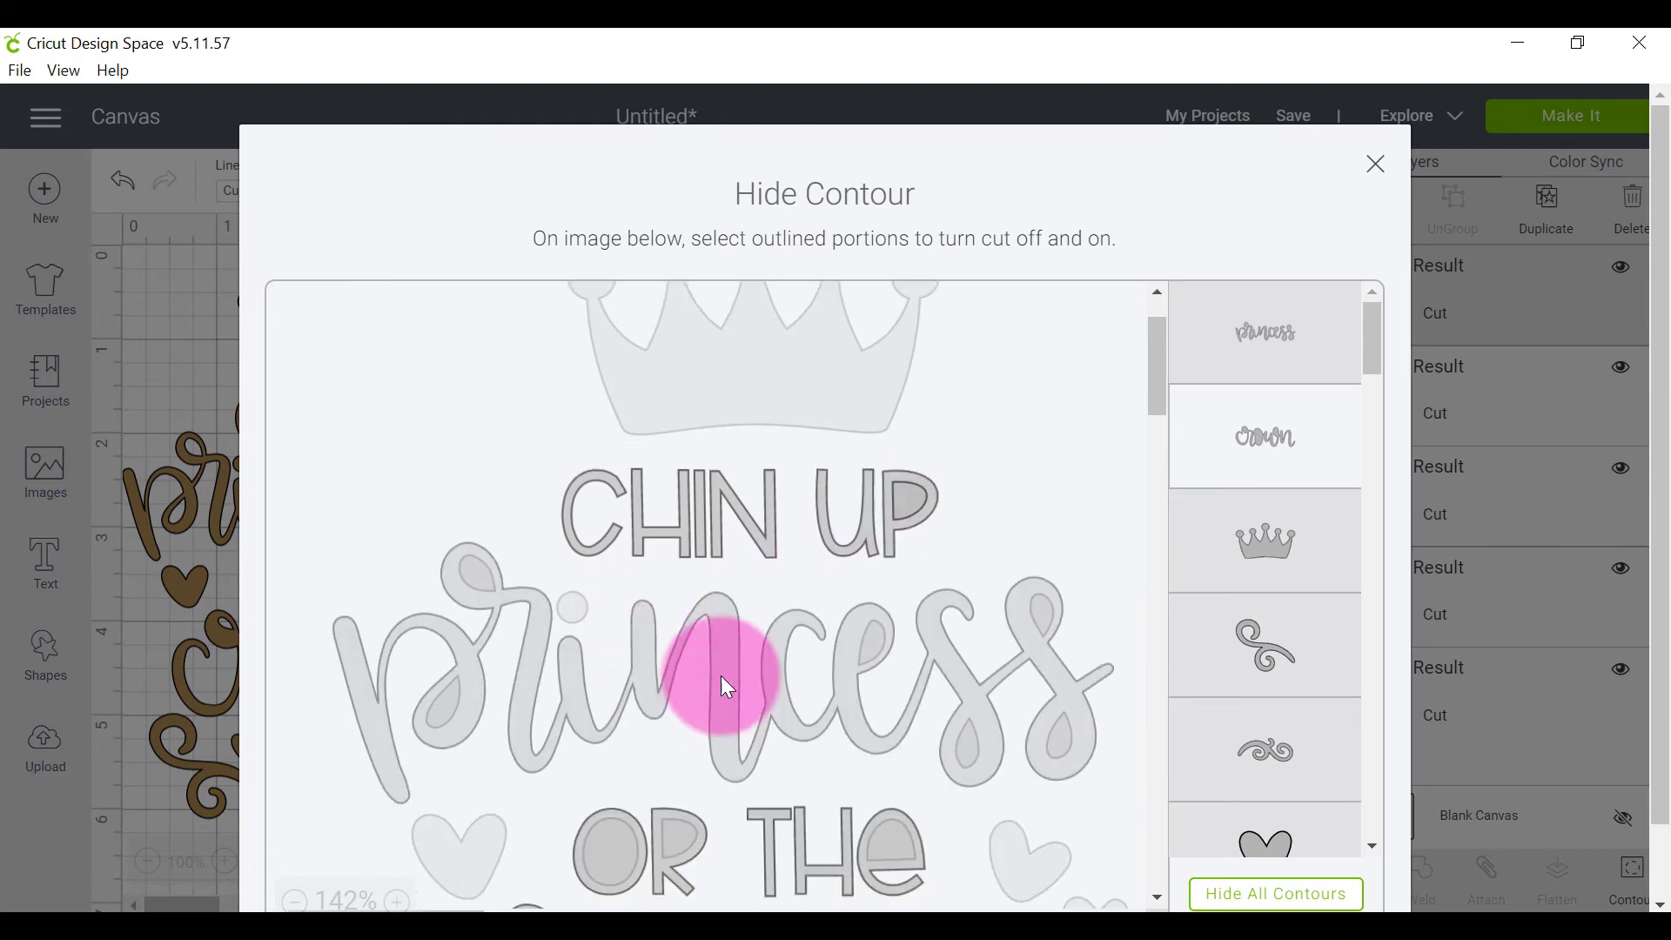
scroll(657, 477, "down", 6)
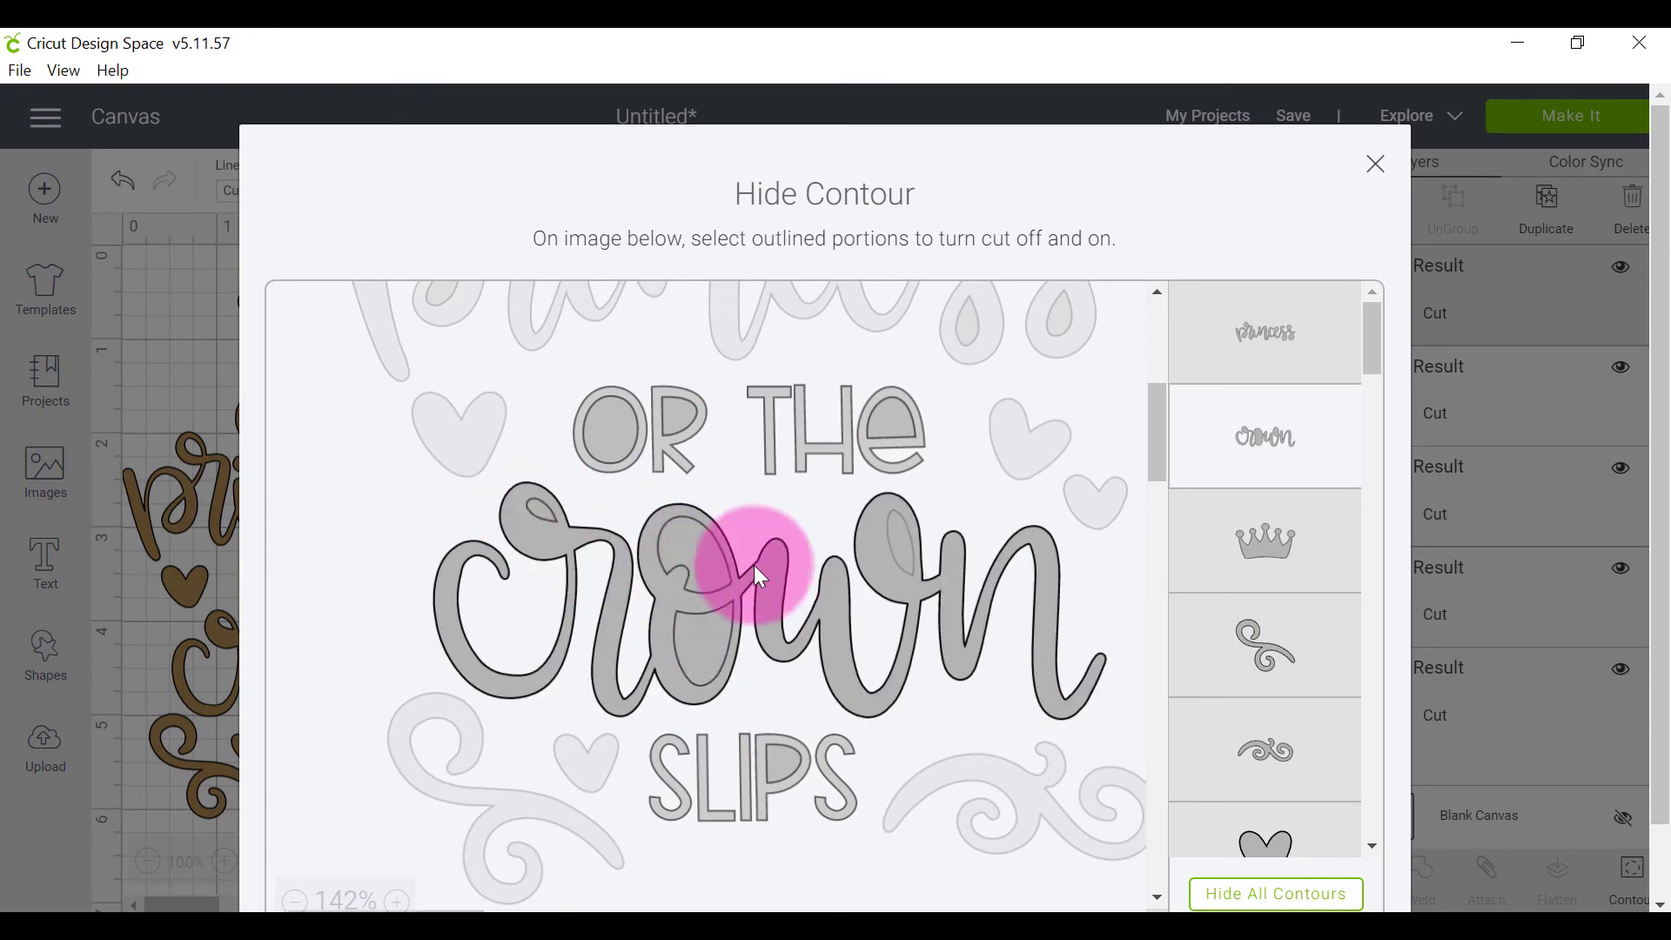
scroll(962, 713, "down", 5)
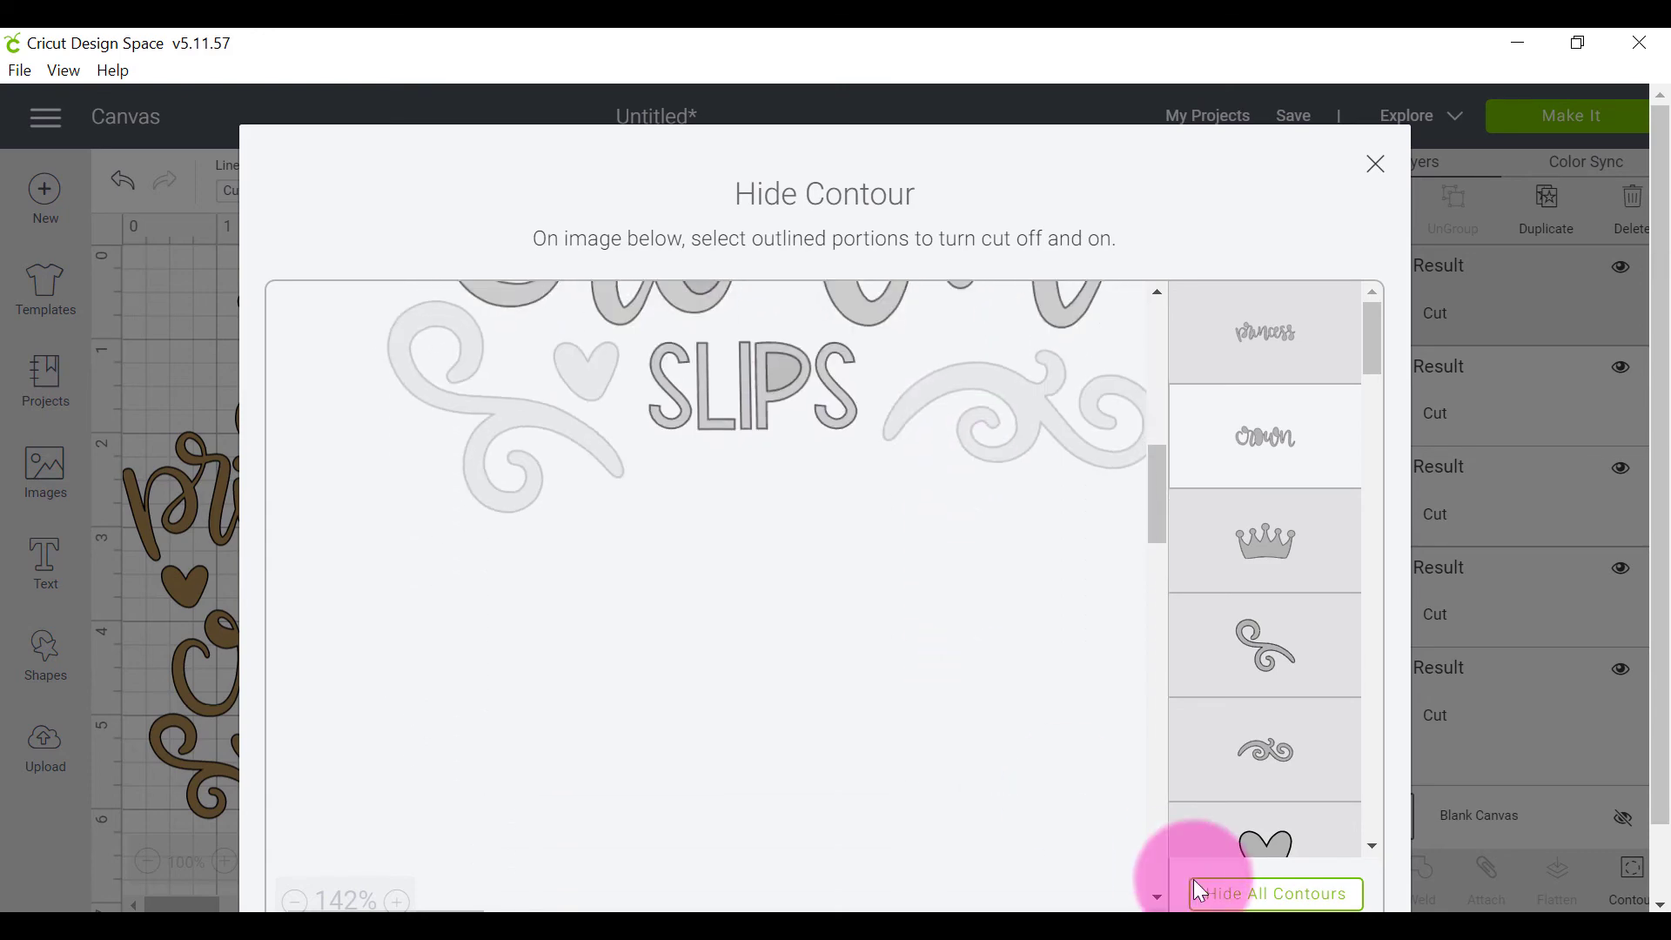
left_click(1375, 164)
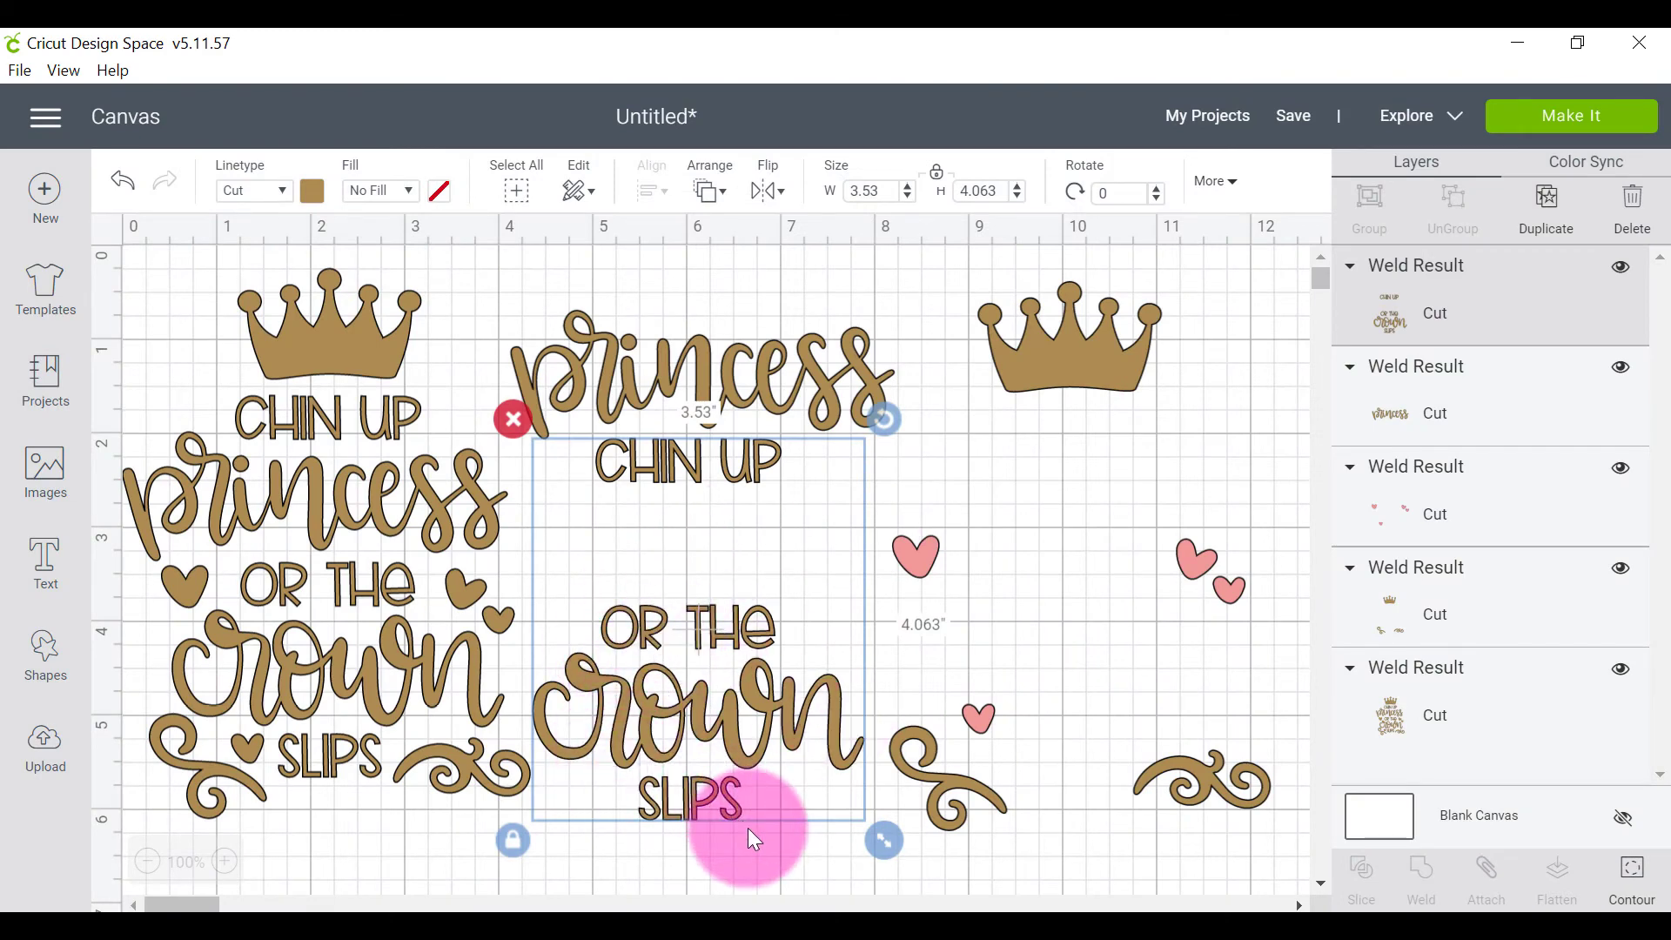
Change the word 'princess' to dark red.
left_click_drag(696, 627, 703, 671)
left_click(781, 362)
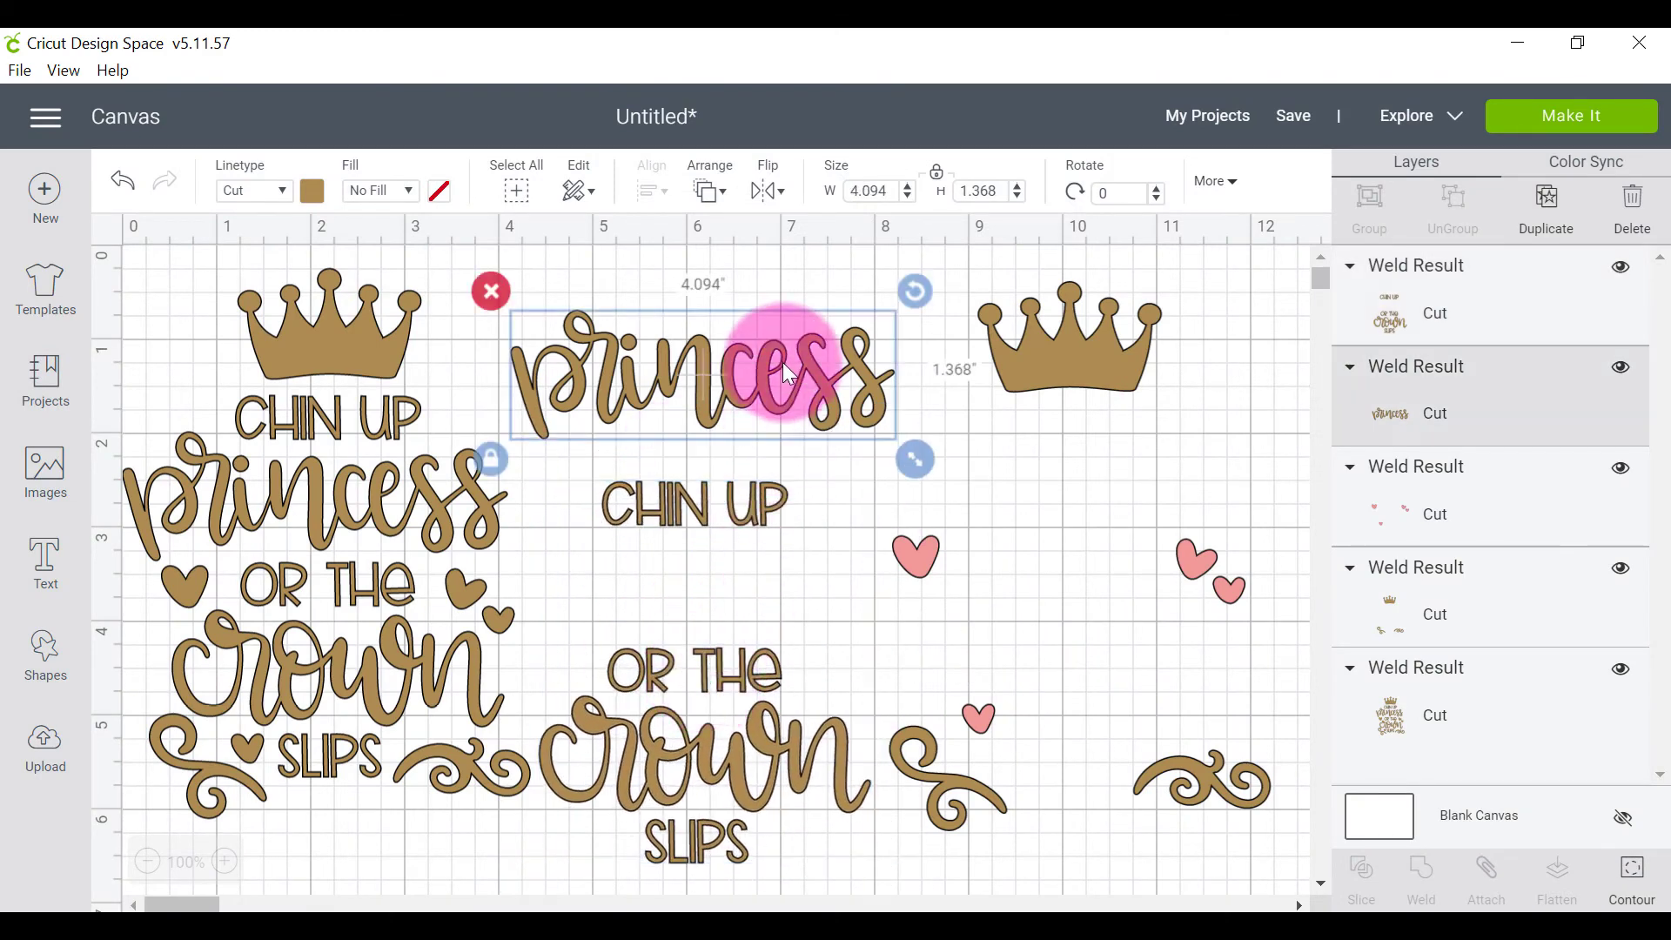
left_click(311, 191)
left_click(339, 394)
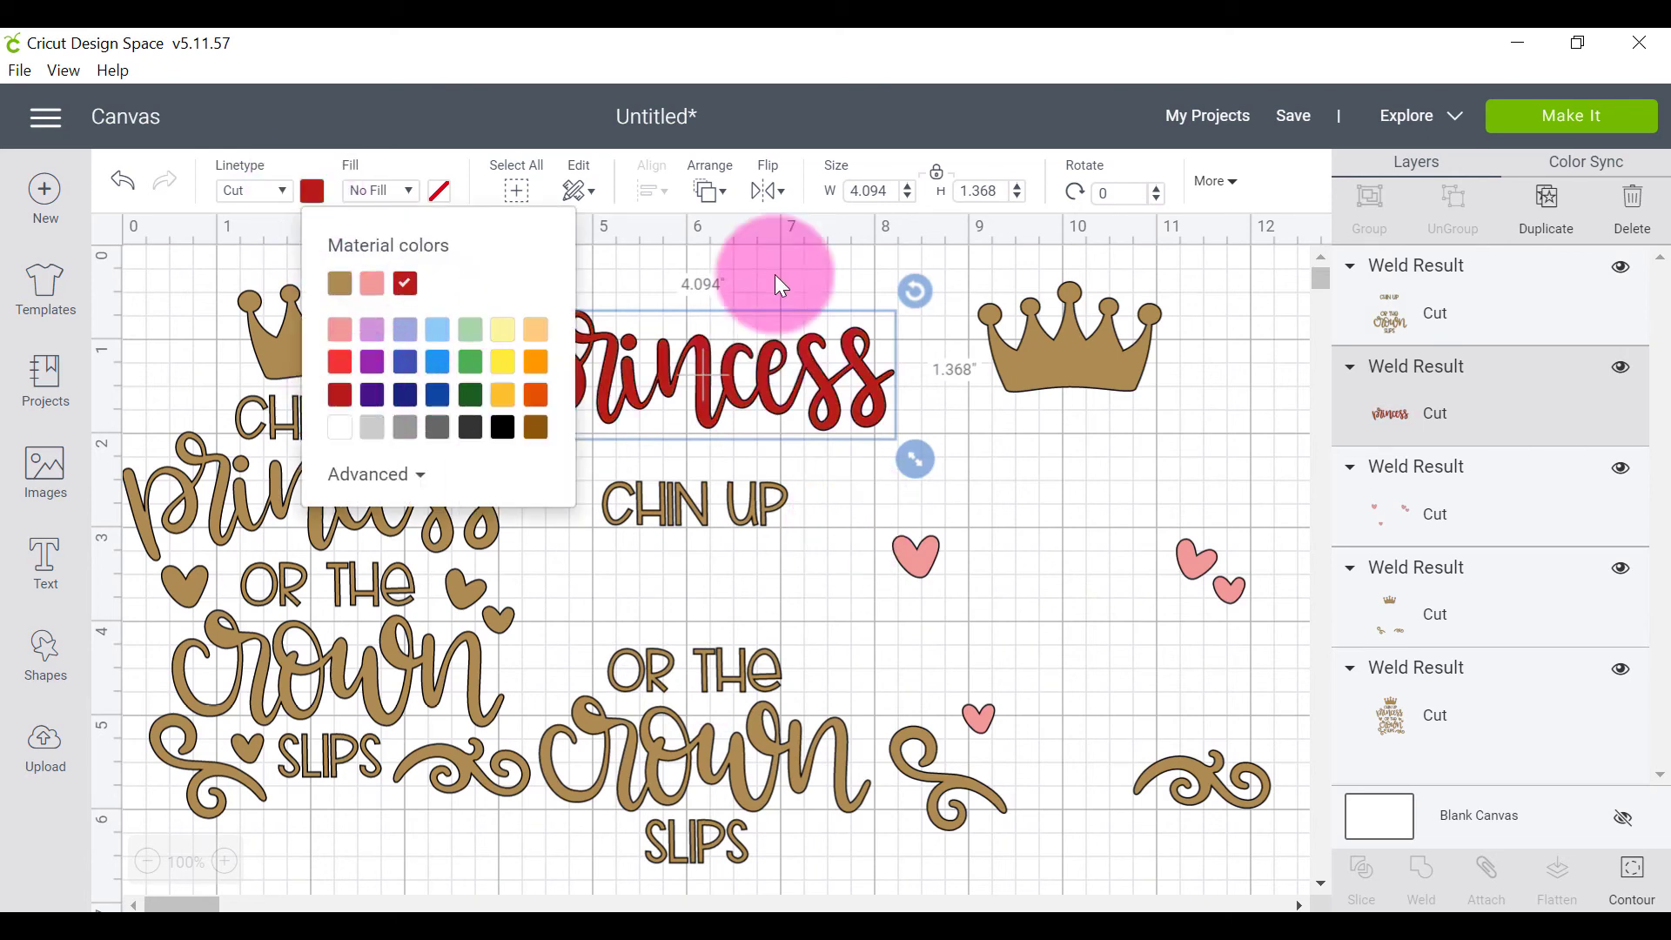
Place the red princess below the right crown and fit the brown lettering around it.
left_click_drag(813, 416, 1135, 477)
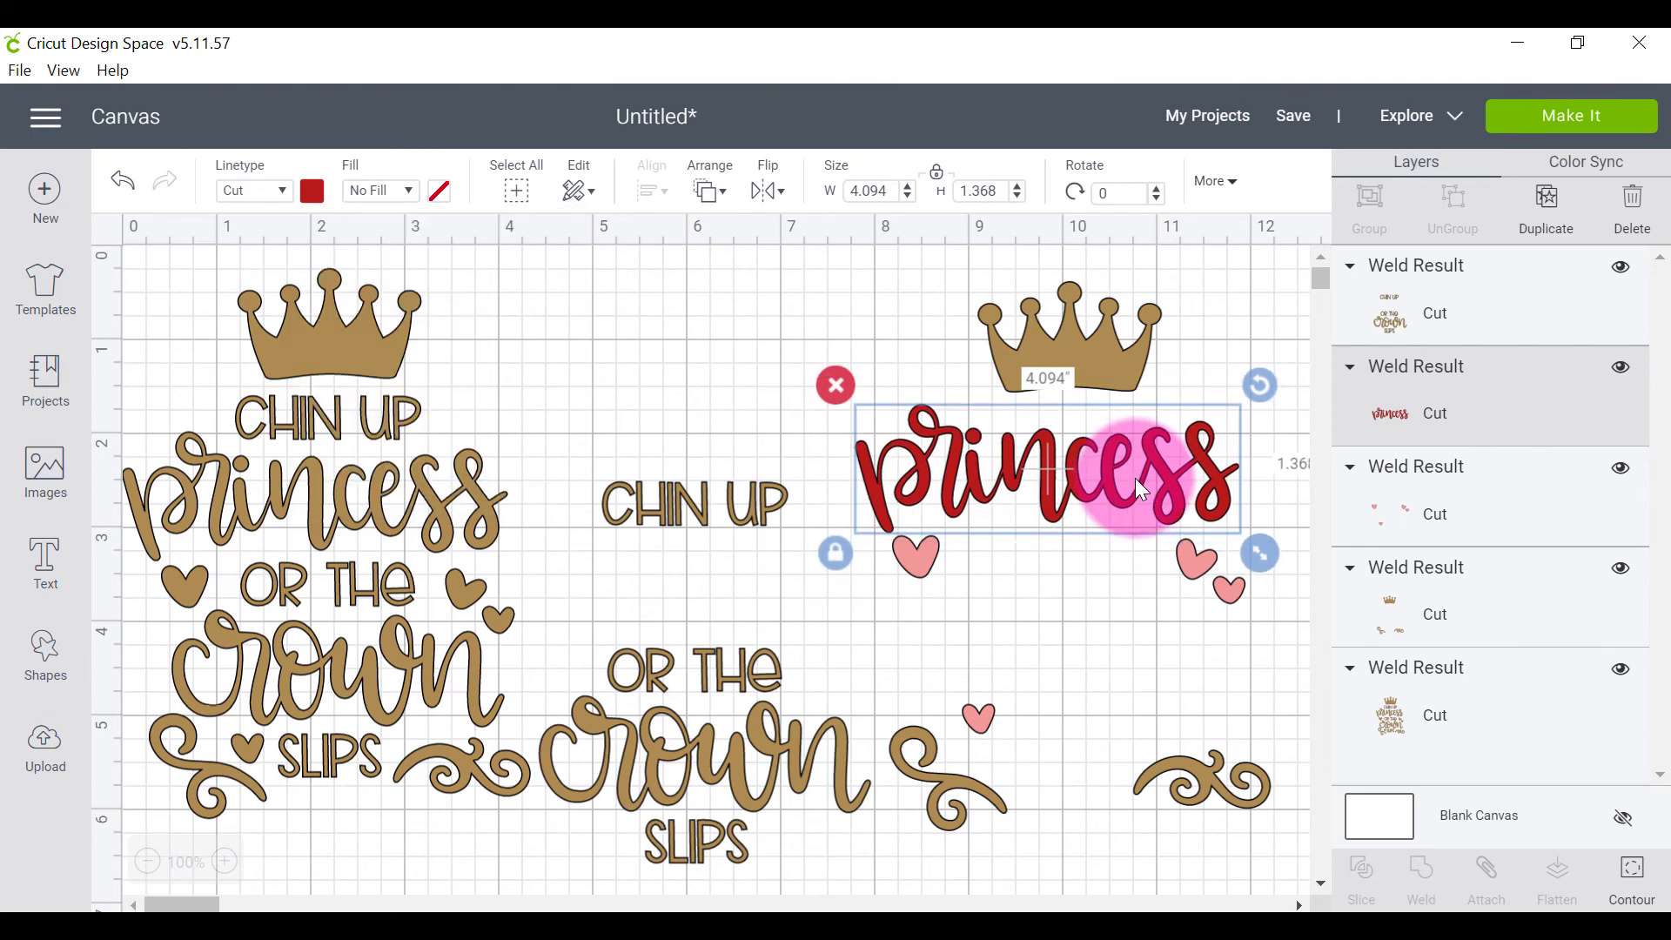
left_click_drag(683, 788, 1058, 687)
left_click_drag(777, 281, 969, 778)
left_click(1260, 648)
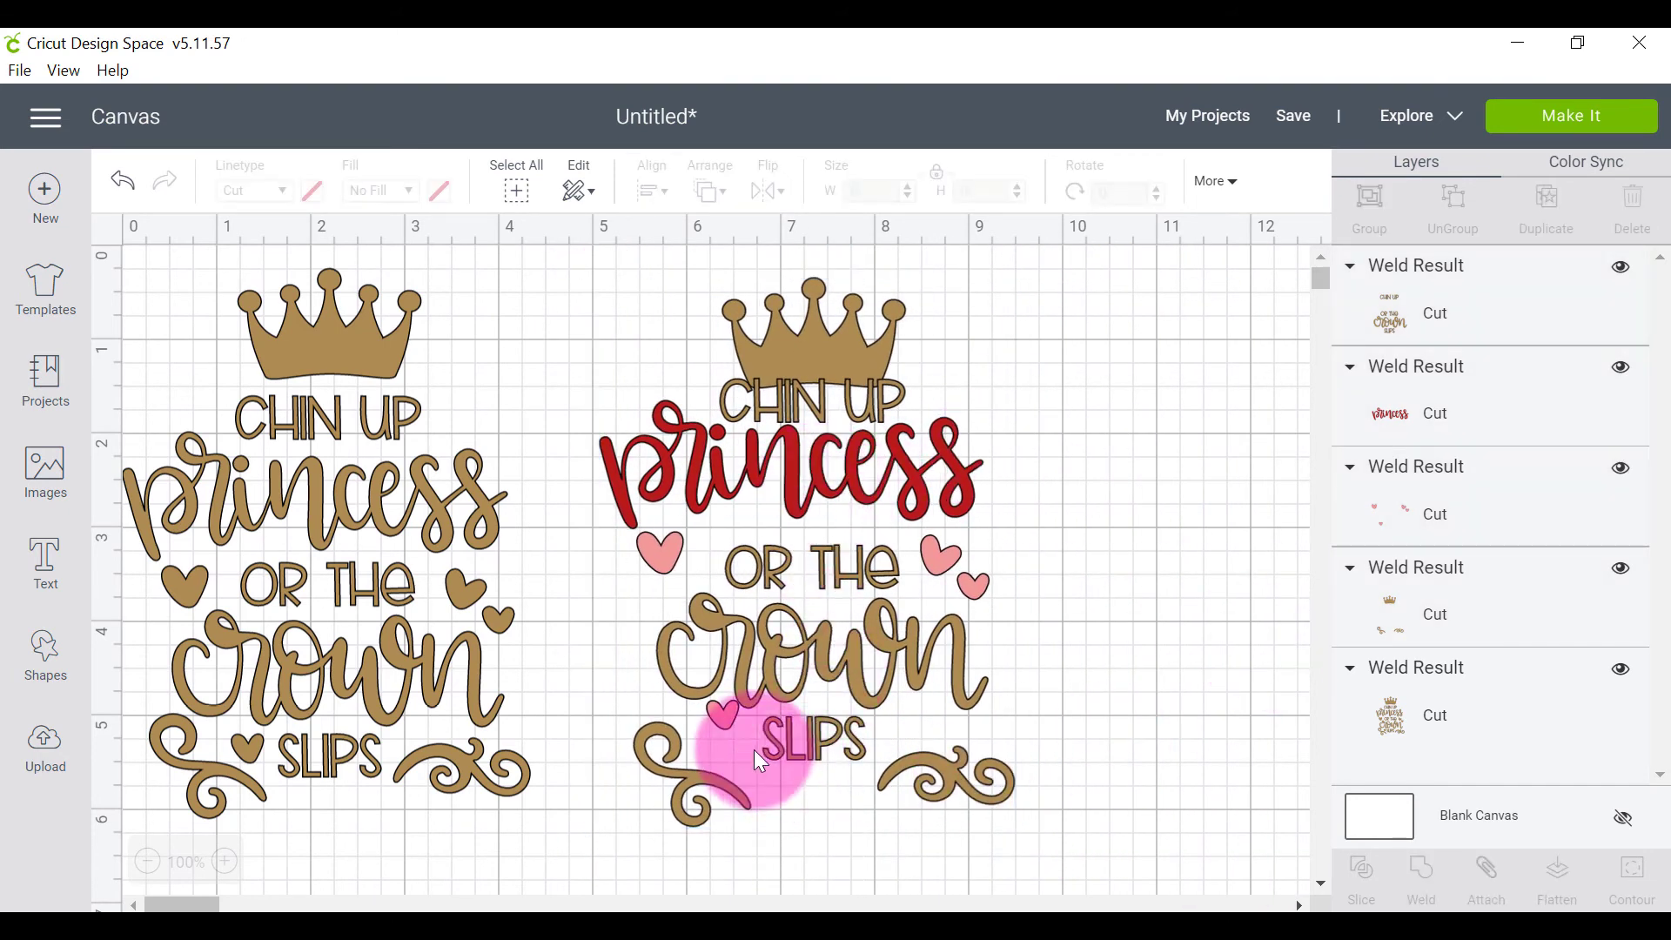
Stack the lettering, red princess, pink hearts and crown onto the left design, deleting the original Weld Result.
left_click_drag(899, 680, 411, 702)
left_click_drag(933, 478, 478, 510)
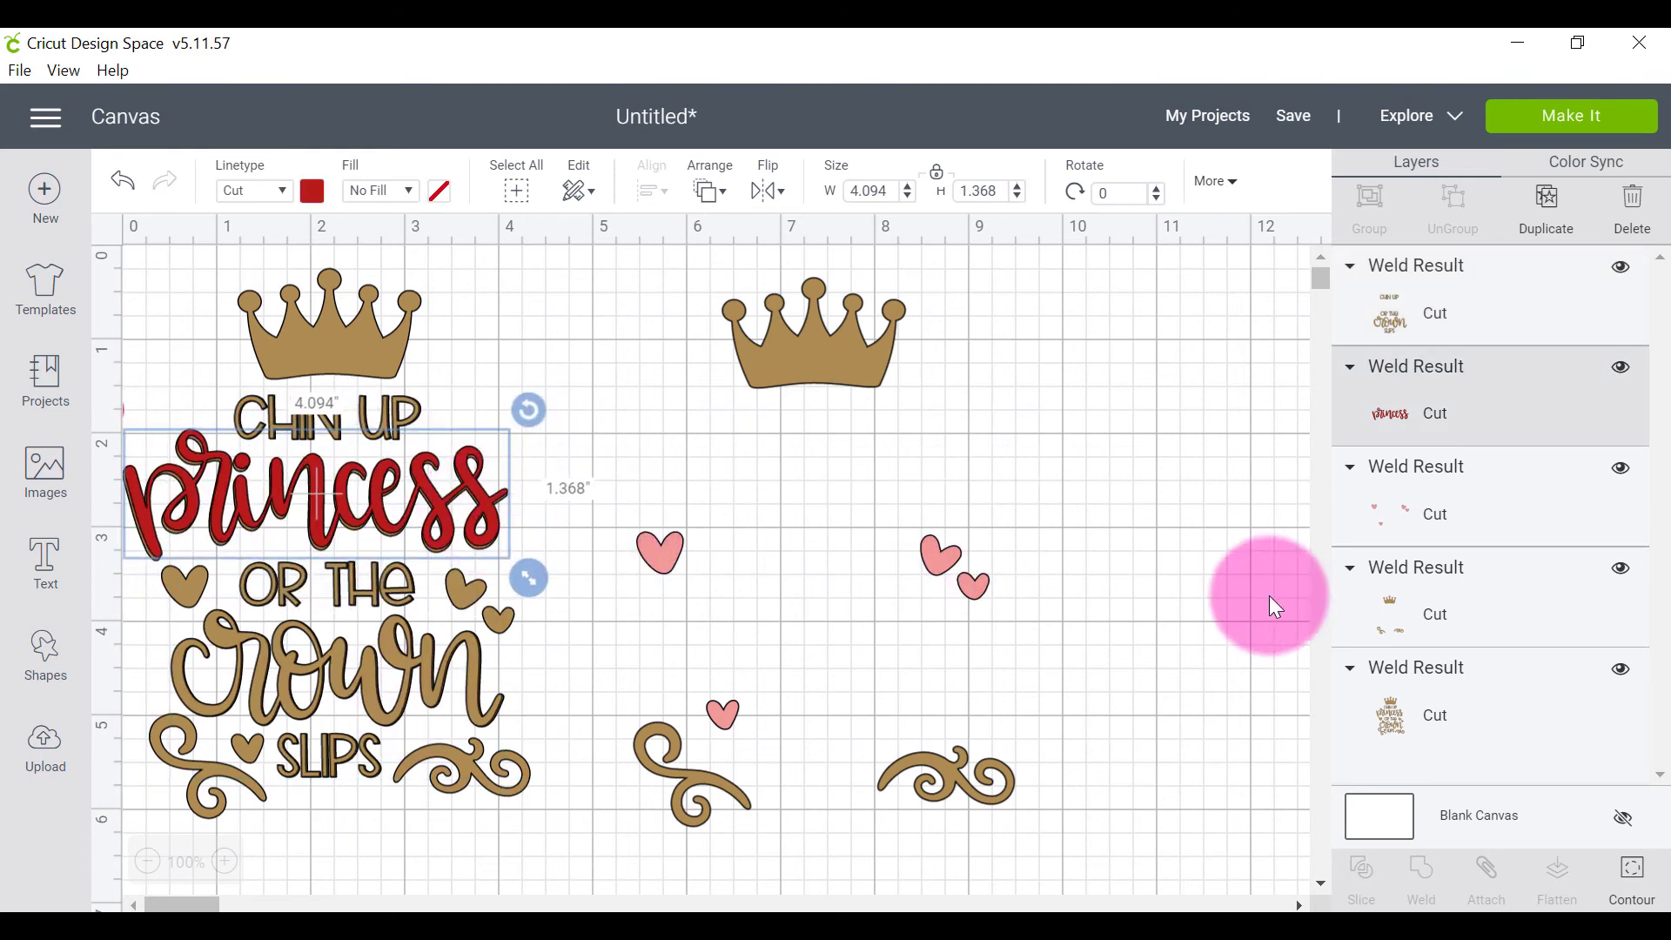
left_click_drag(964, 581, 486, 619)
left_click_drag(1009, 787, 487, 762)
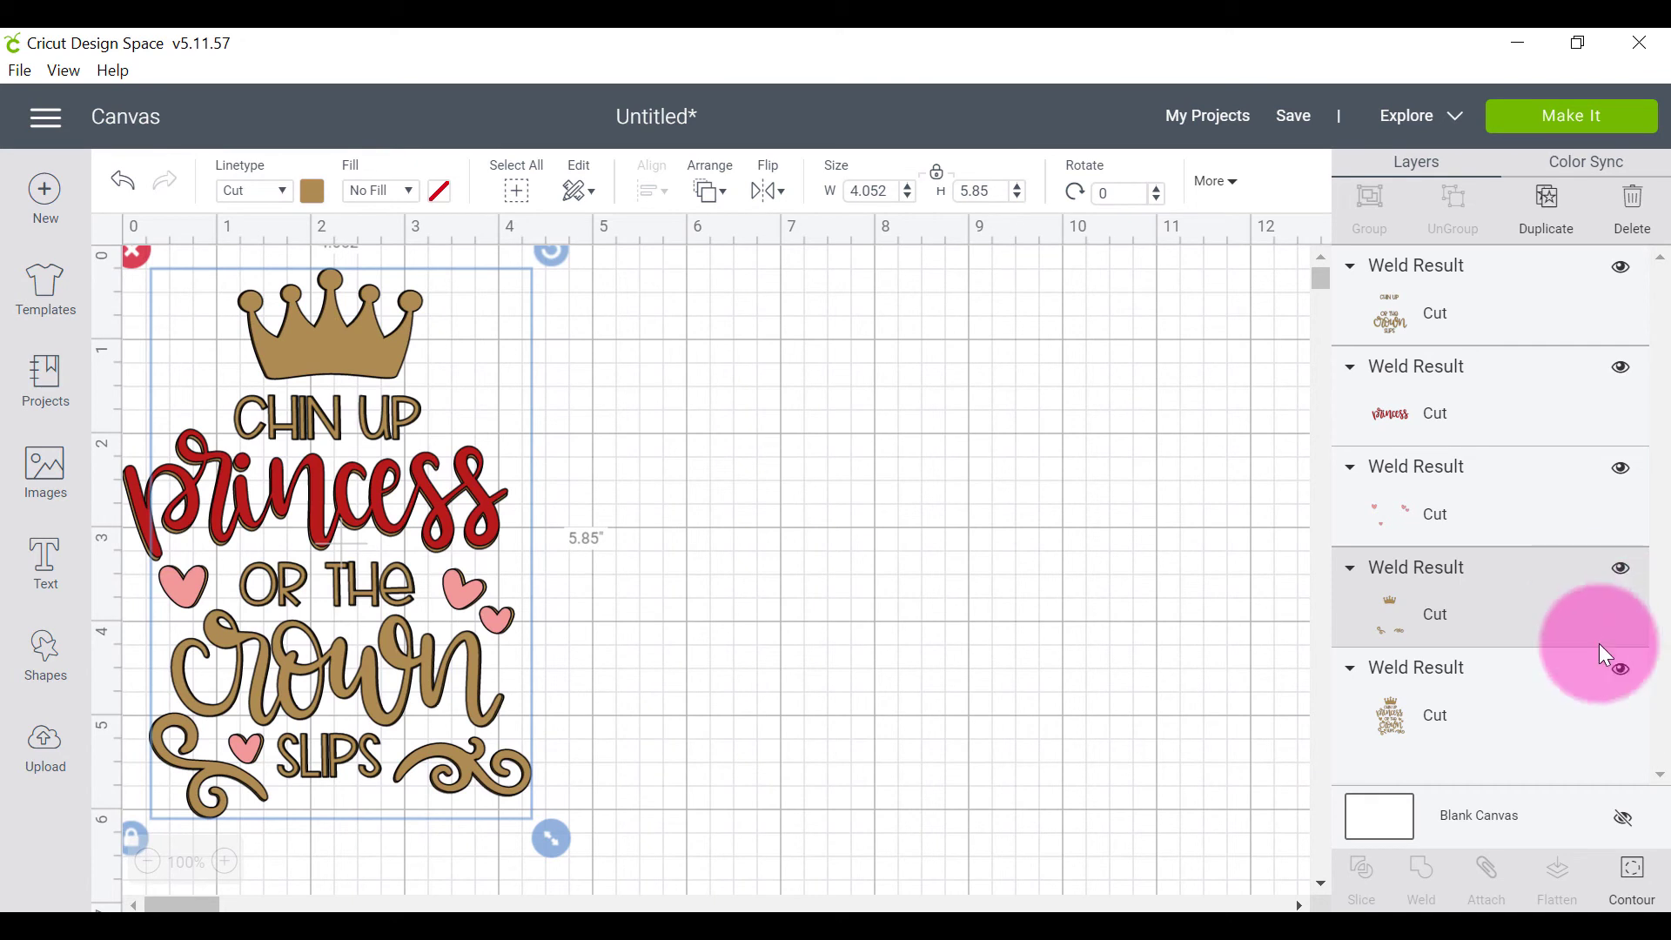
left_click(1547, 718)
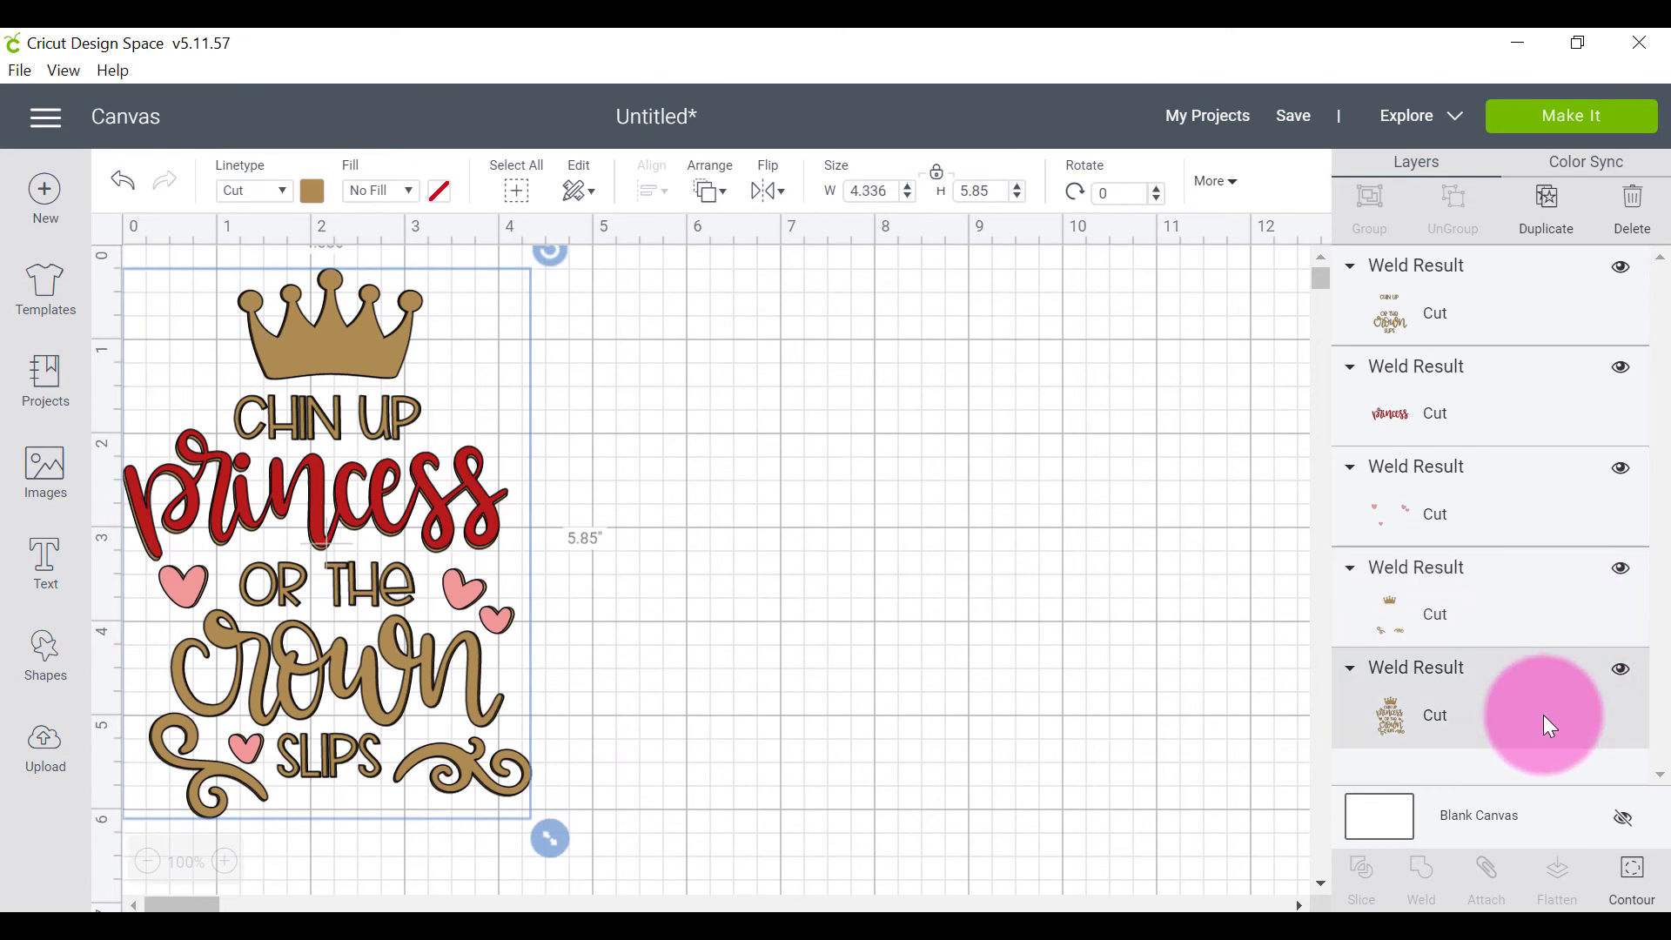
key("Delete")
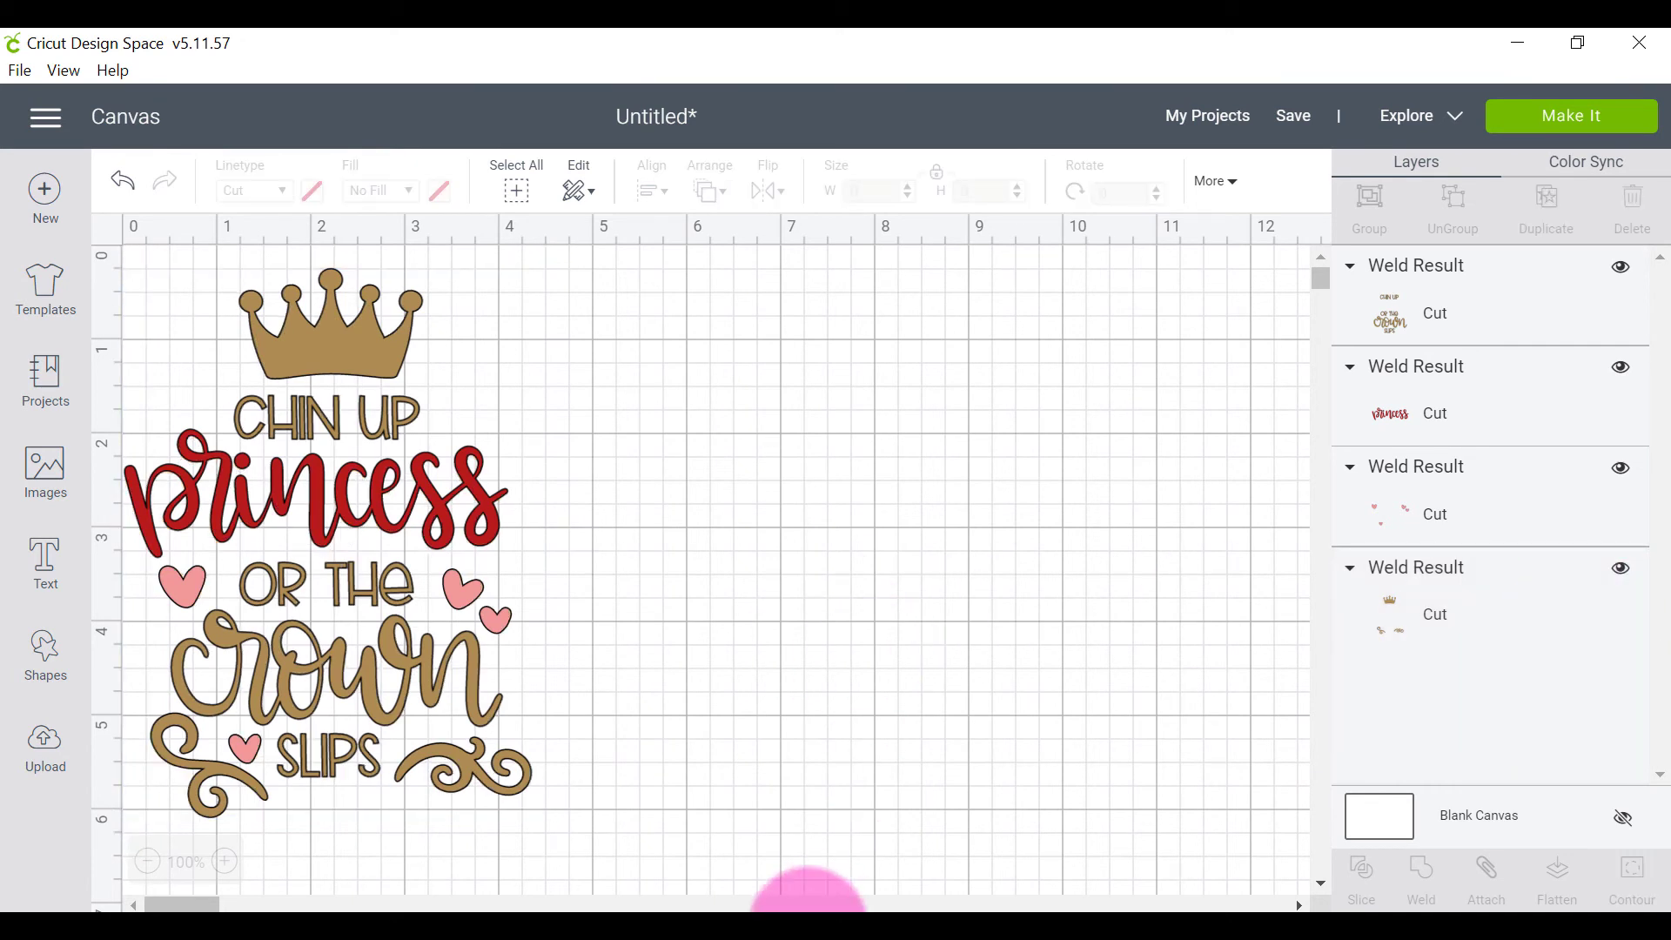
Move the whole assembled design to the centre of the canvas.
left_click_drag(623, 808, 118, 273)
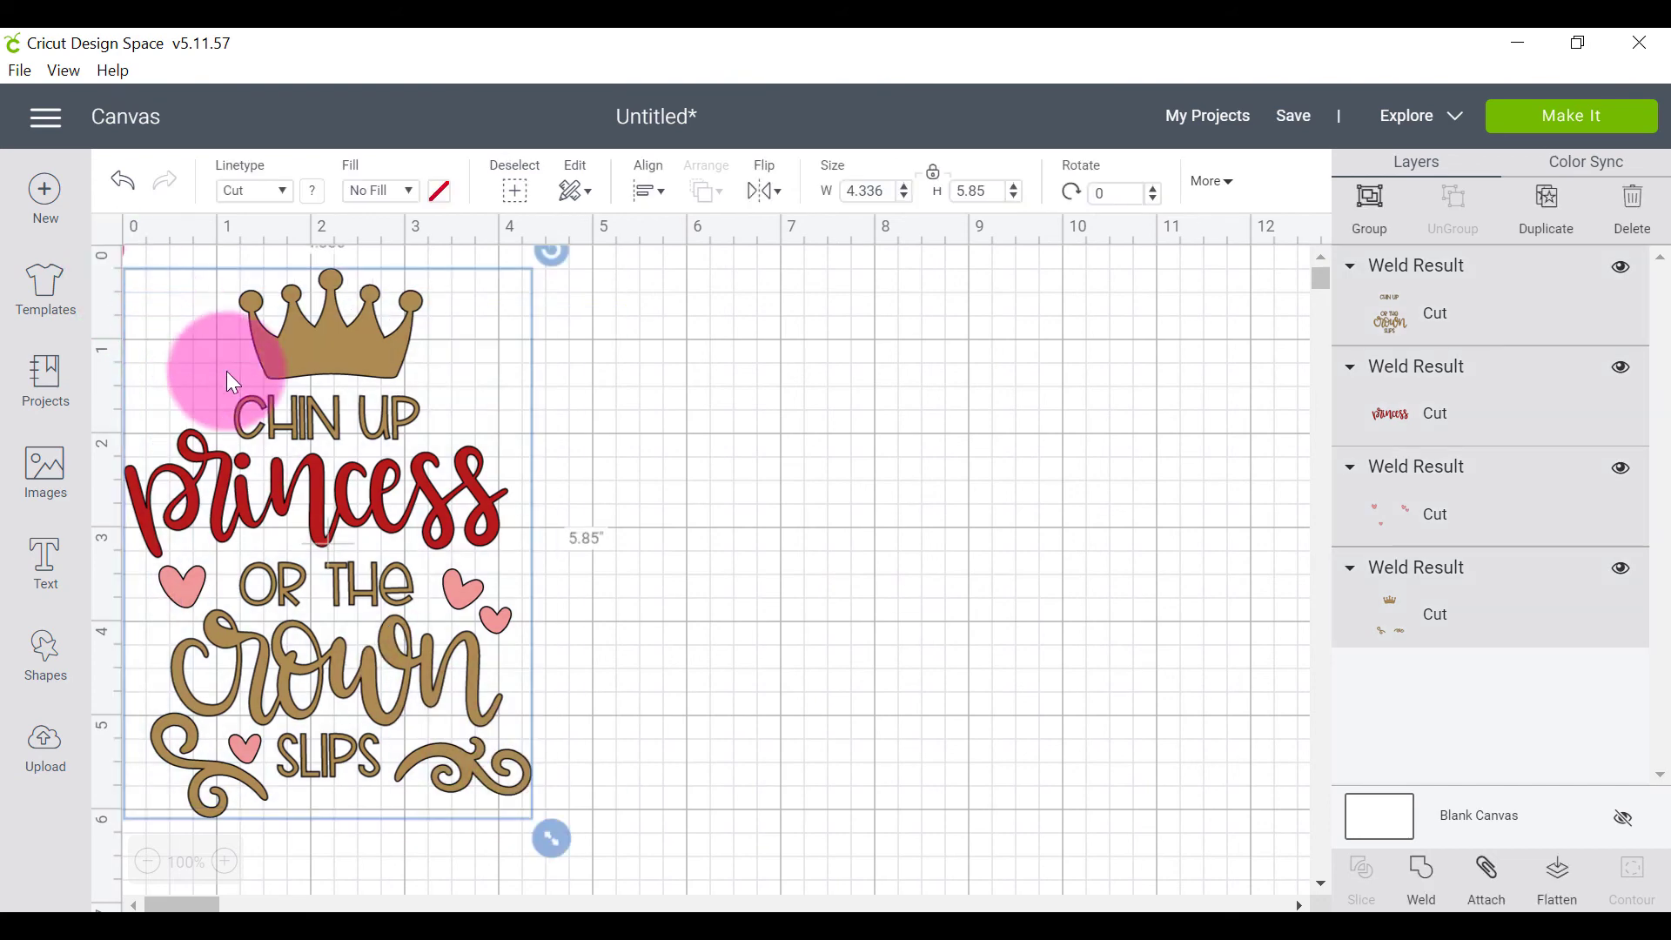
left_click_drag(226, 371, 644, 374)
left_click(1060, 515)
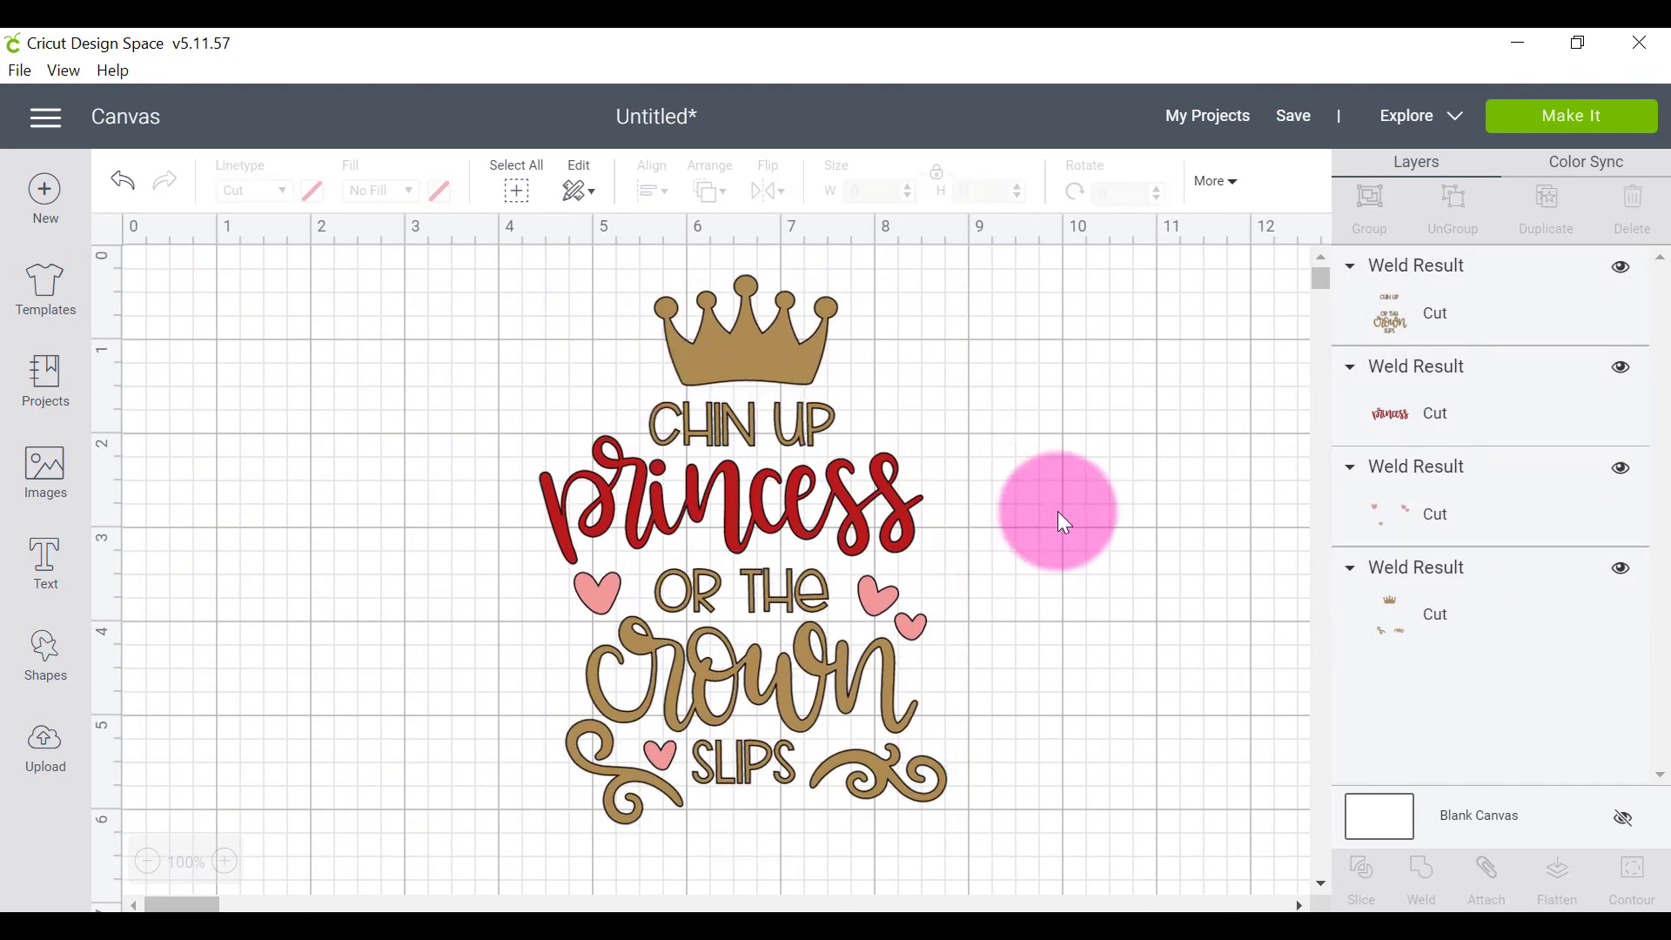
Recolor the CHIN UP, OR THE, SLIPS lettering layer from brown to dark charcoal gray.
left_click(788, 424)
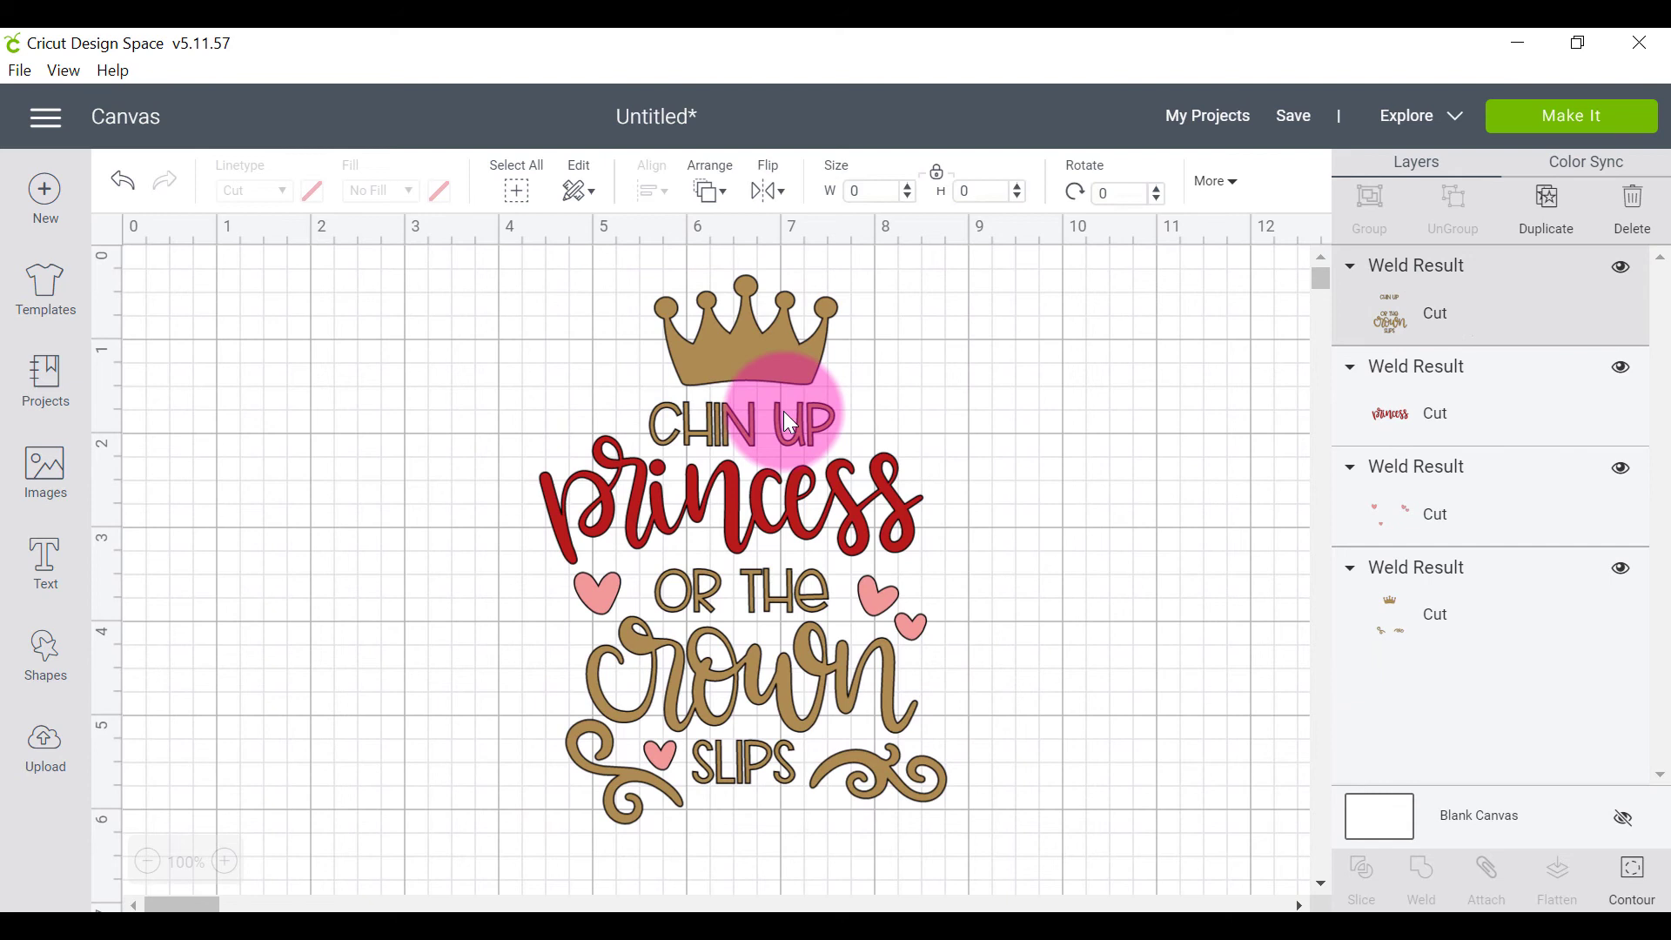
left_click(312, 190)
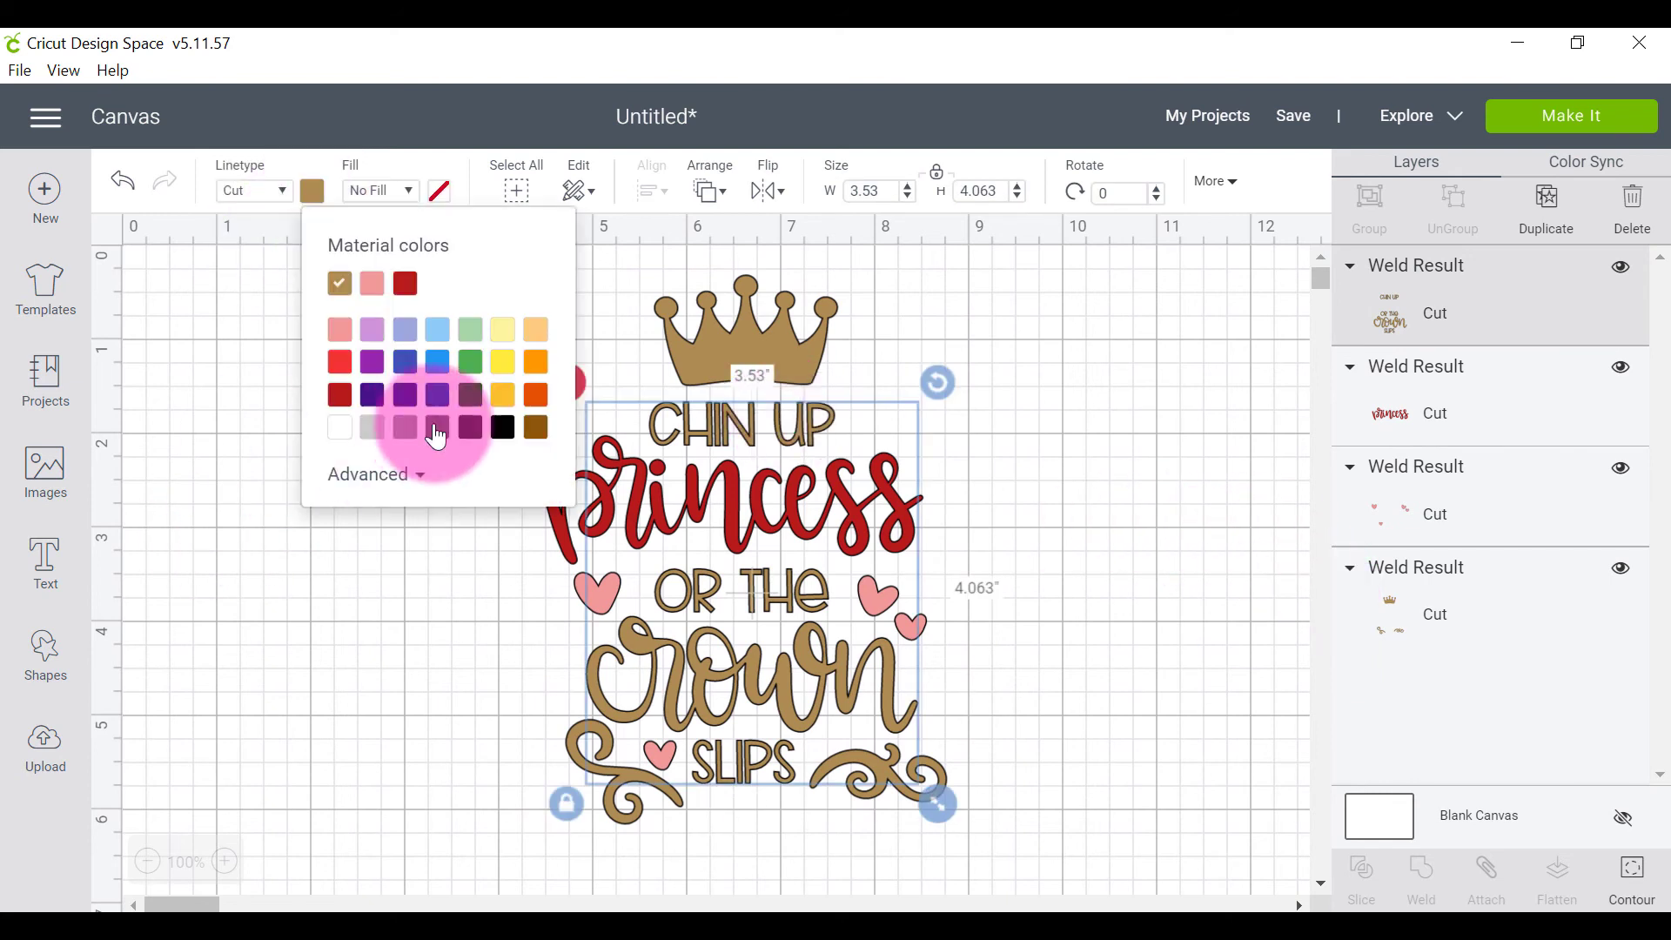
left_click(503, 427)
left_click(1130, 614)
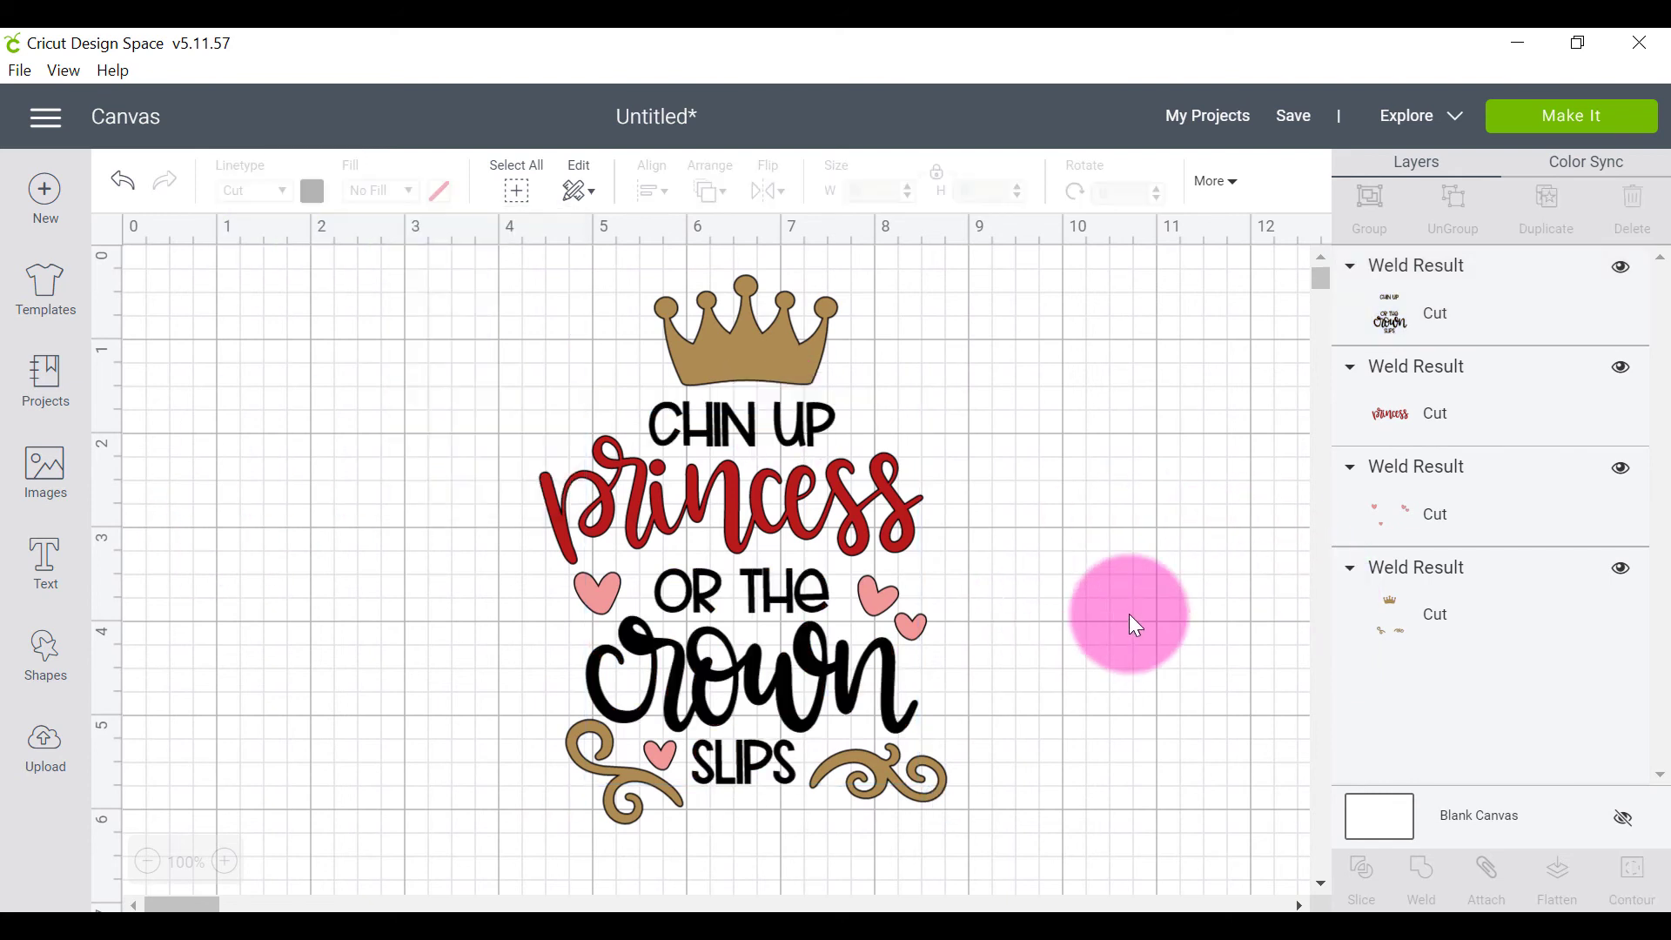
left_click(710, 688)
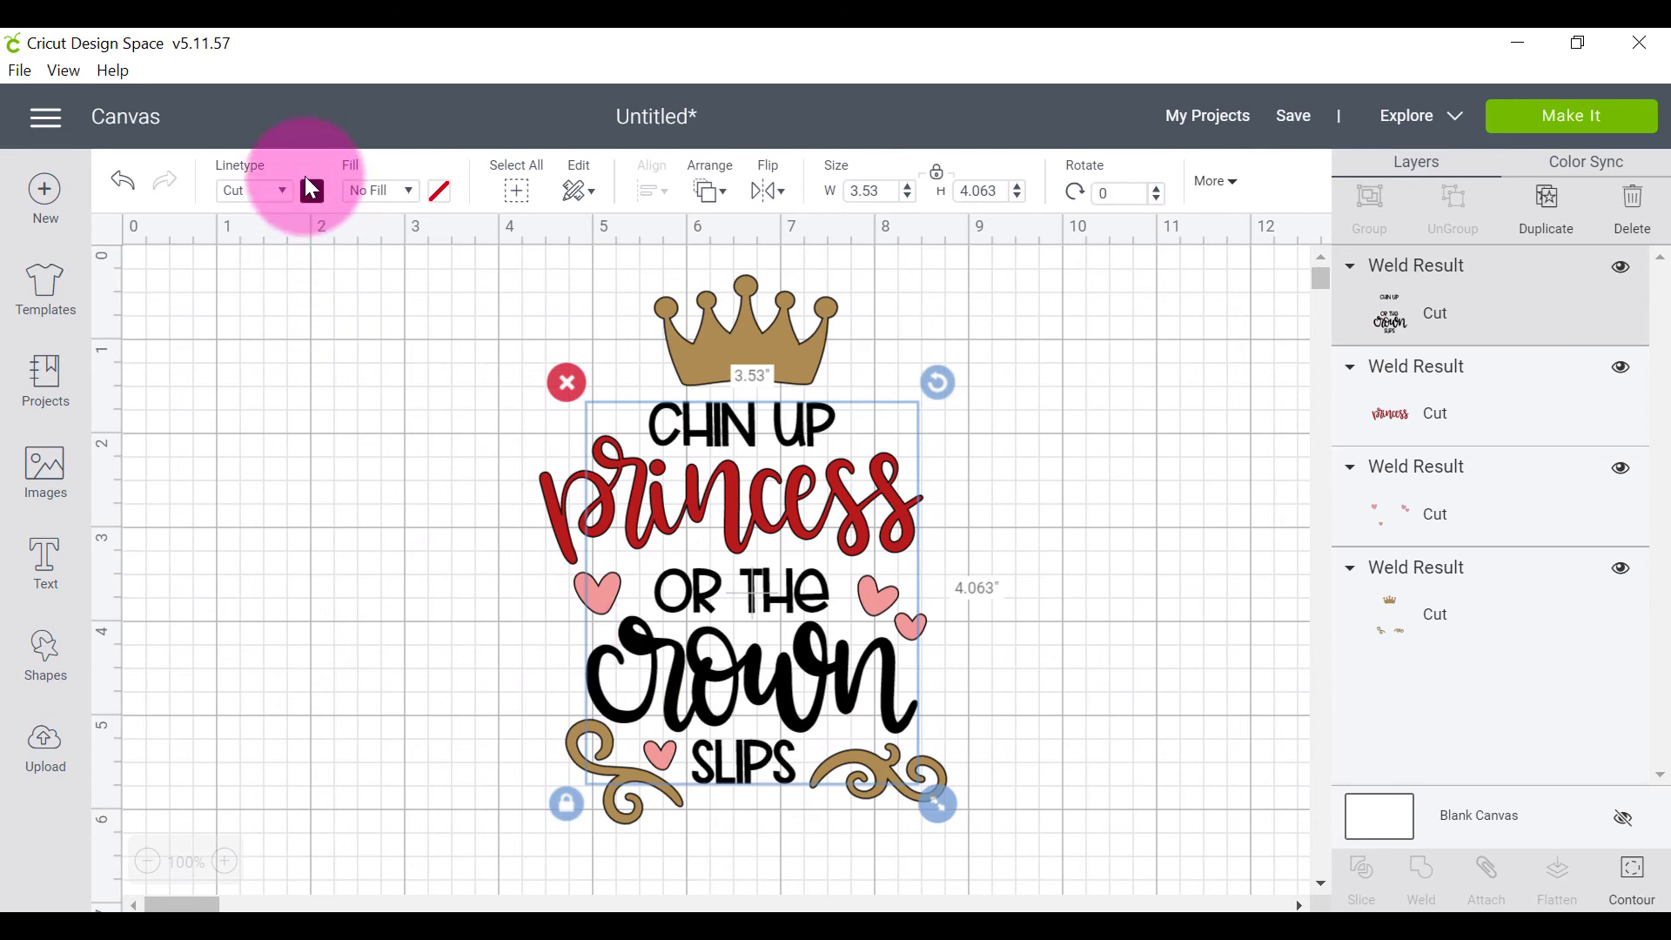
left_click(313, 191)
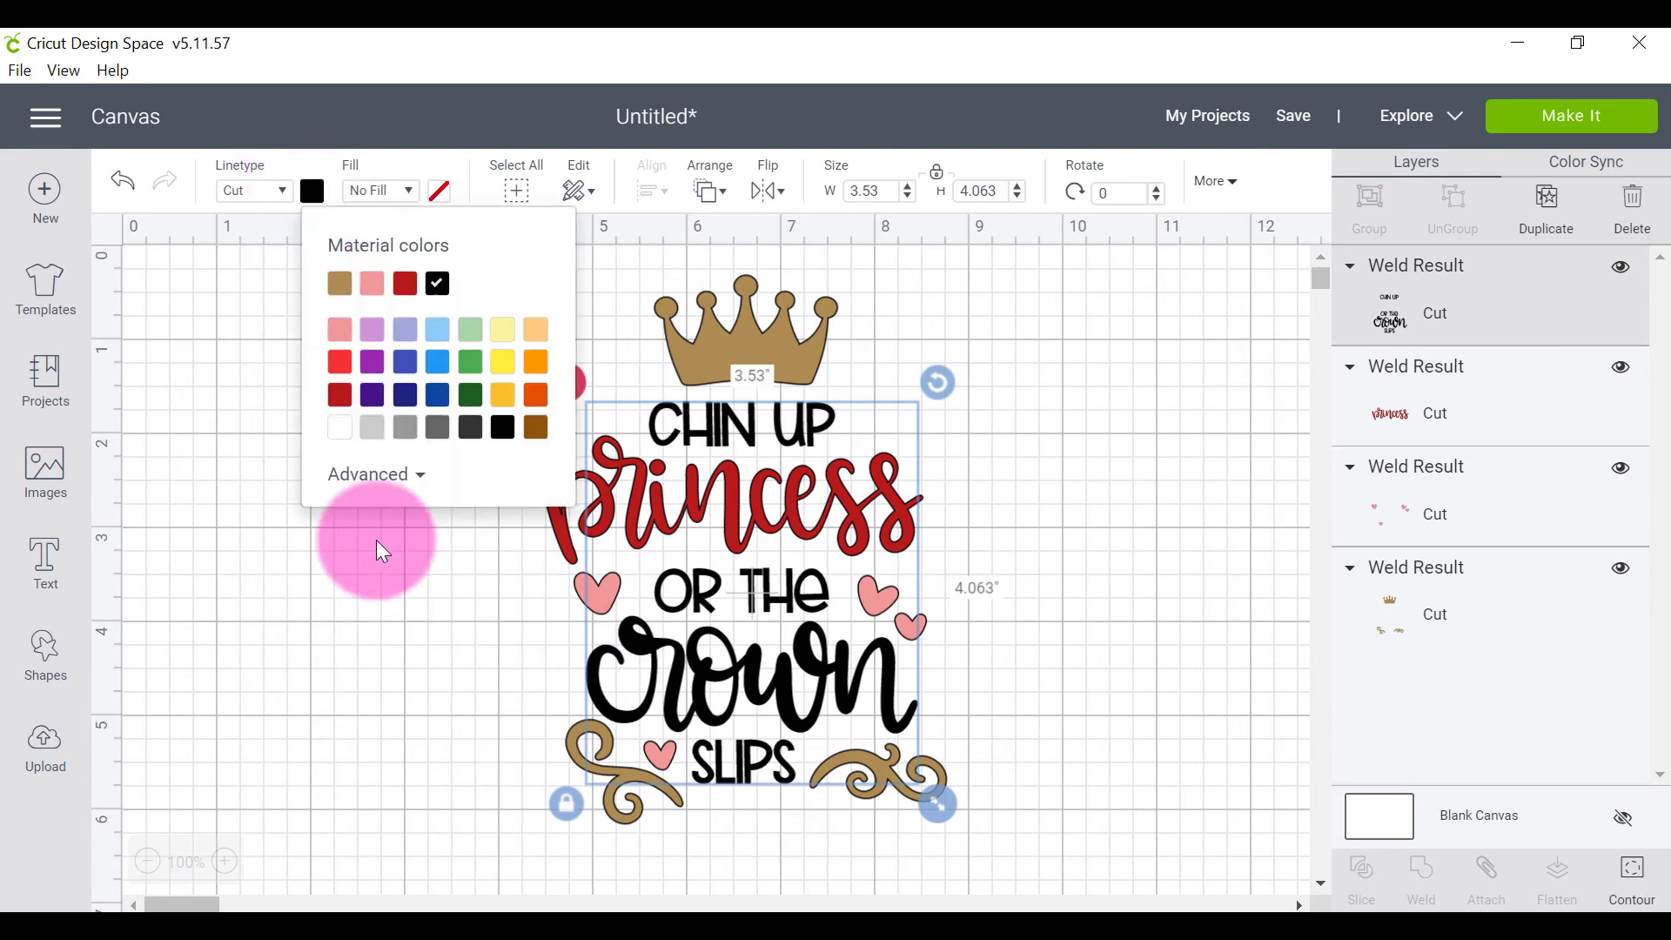
left_click(447, 431)
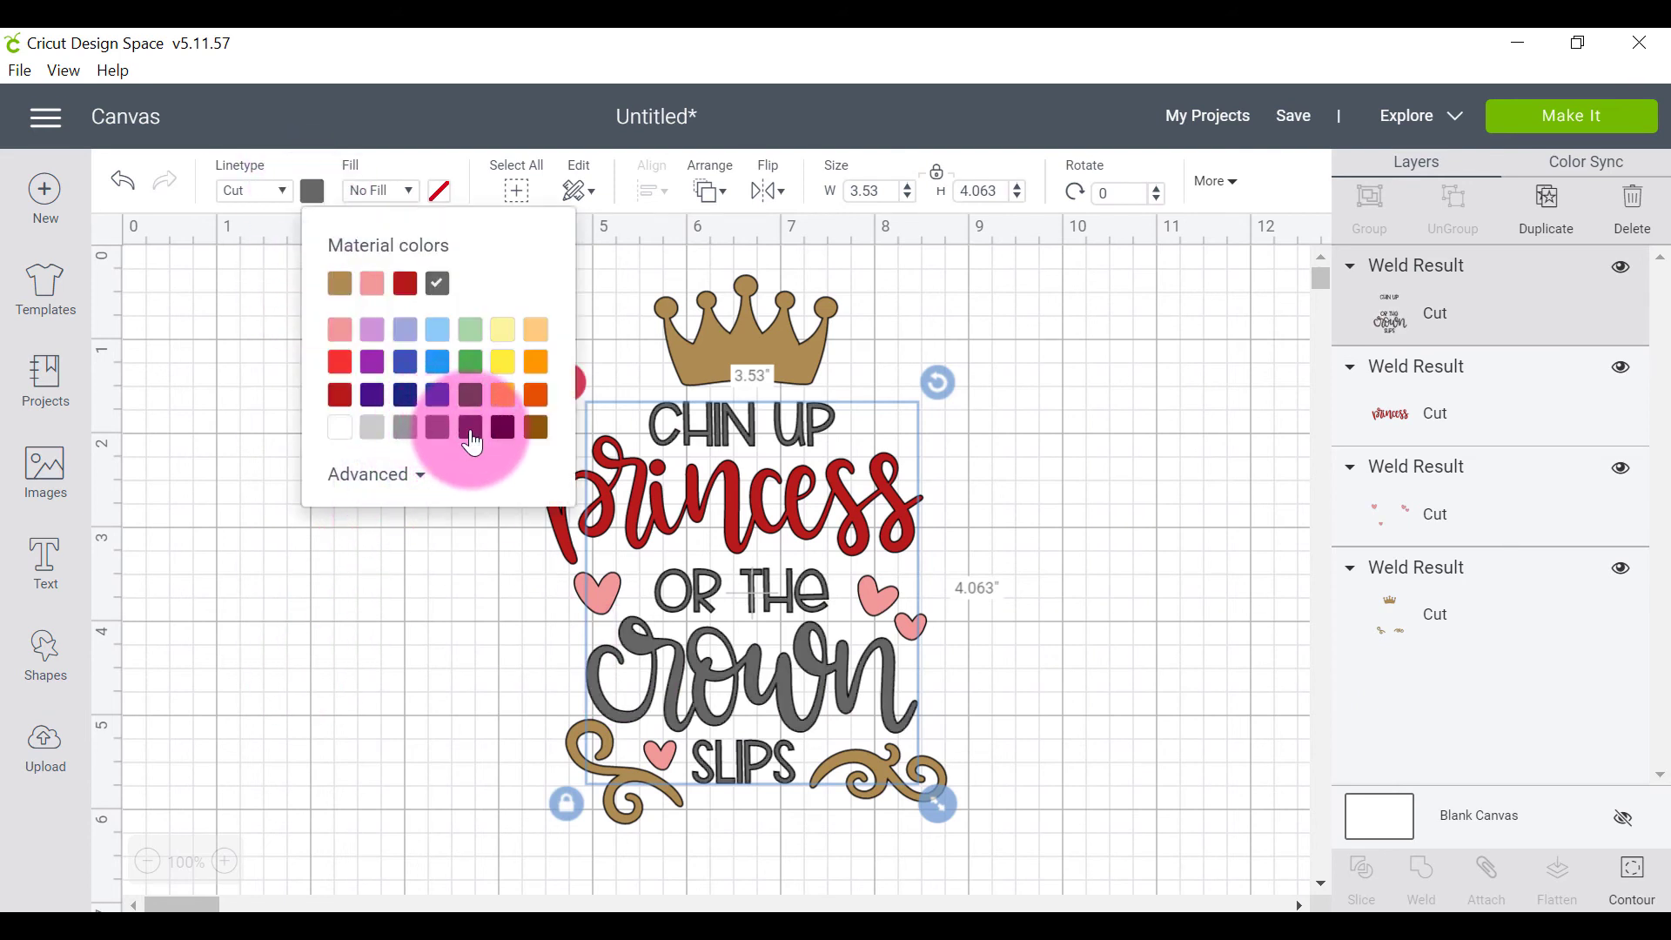
left_click(471, 429)
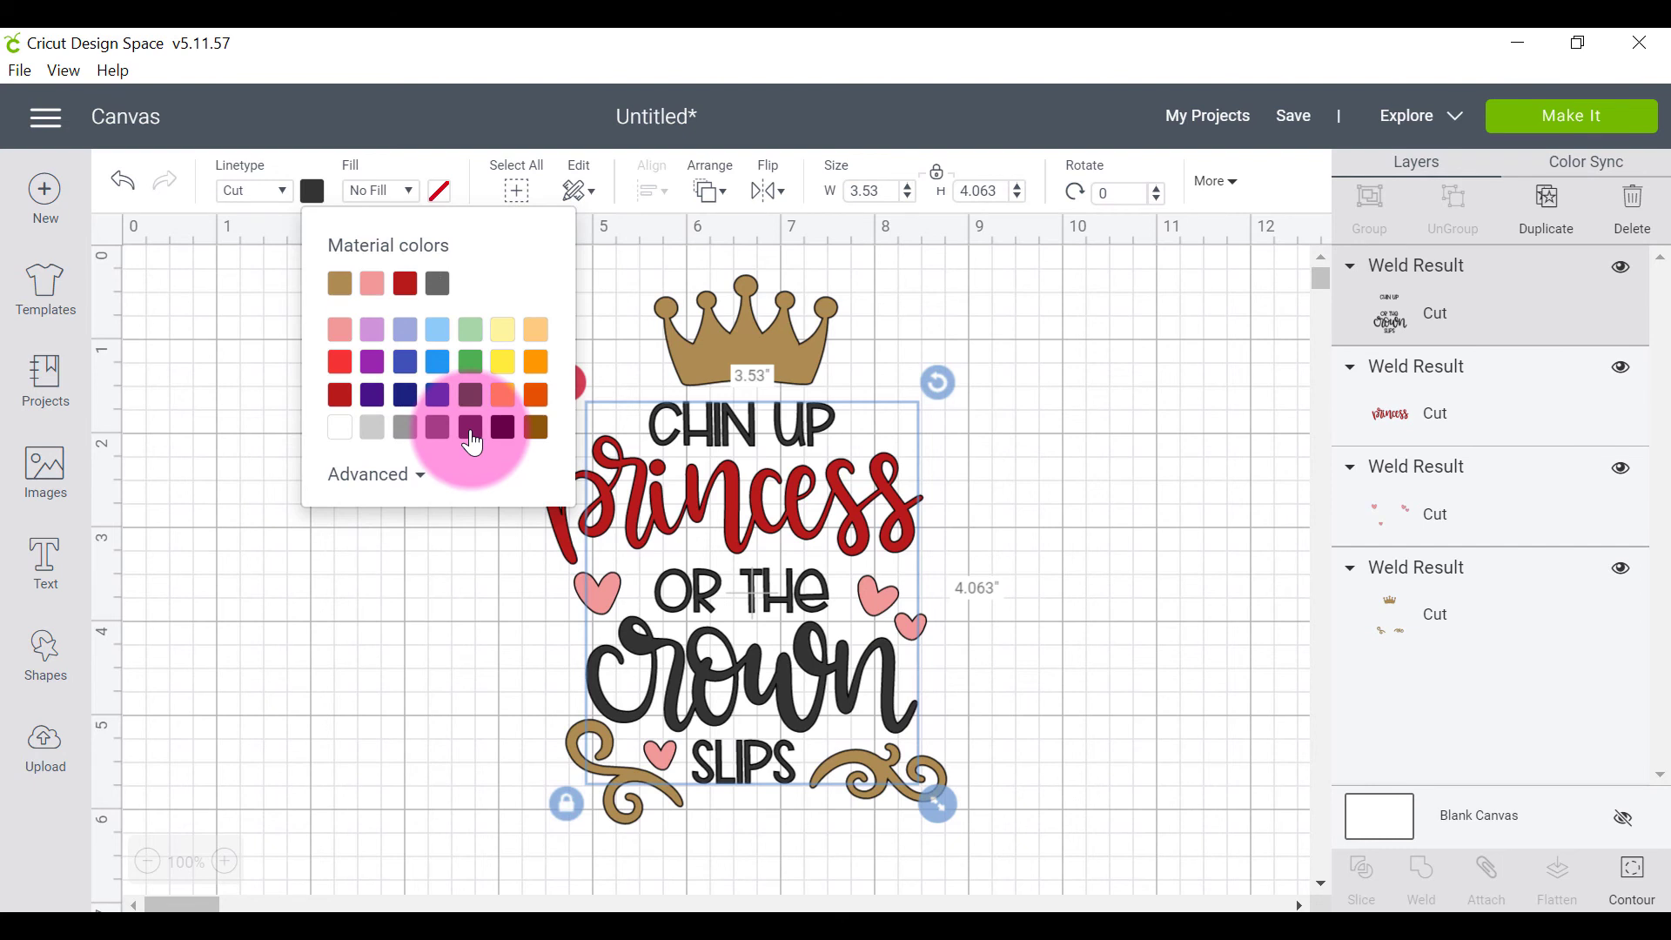
left_click(954, 564)
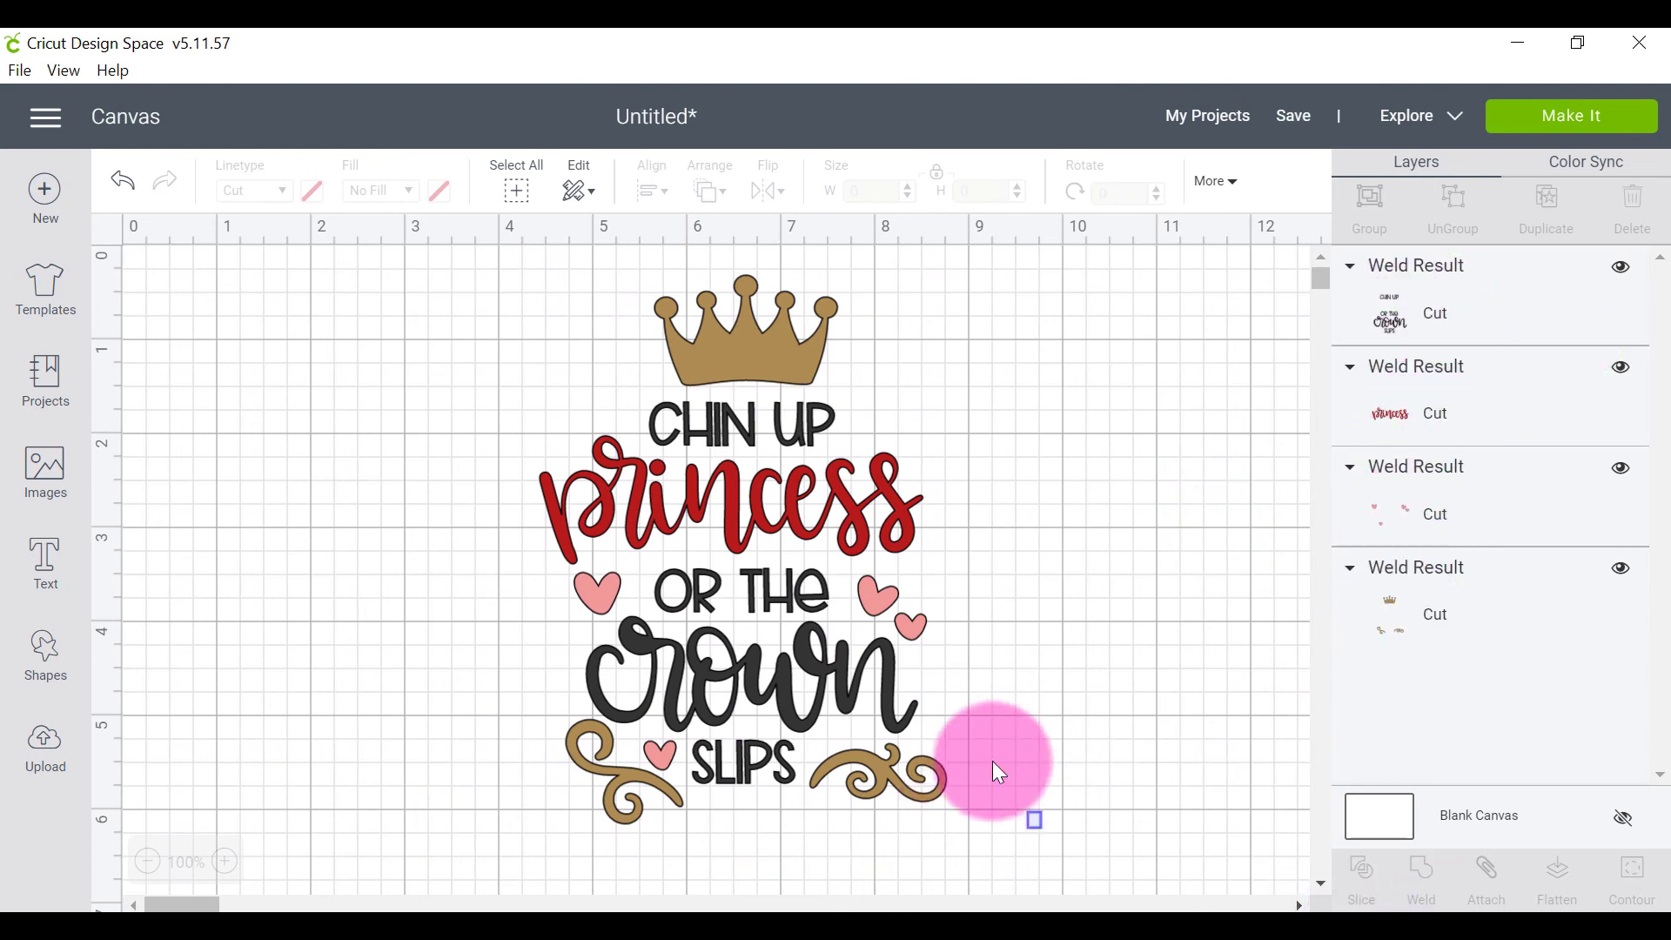
left_click_drag(994, 771, 485, 242)
left_click(1131, 435)
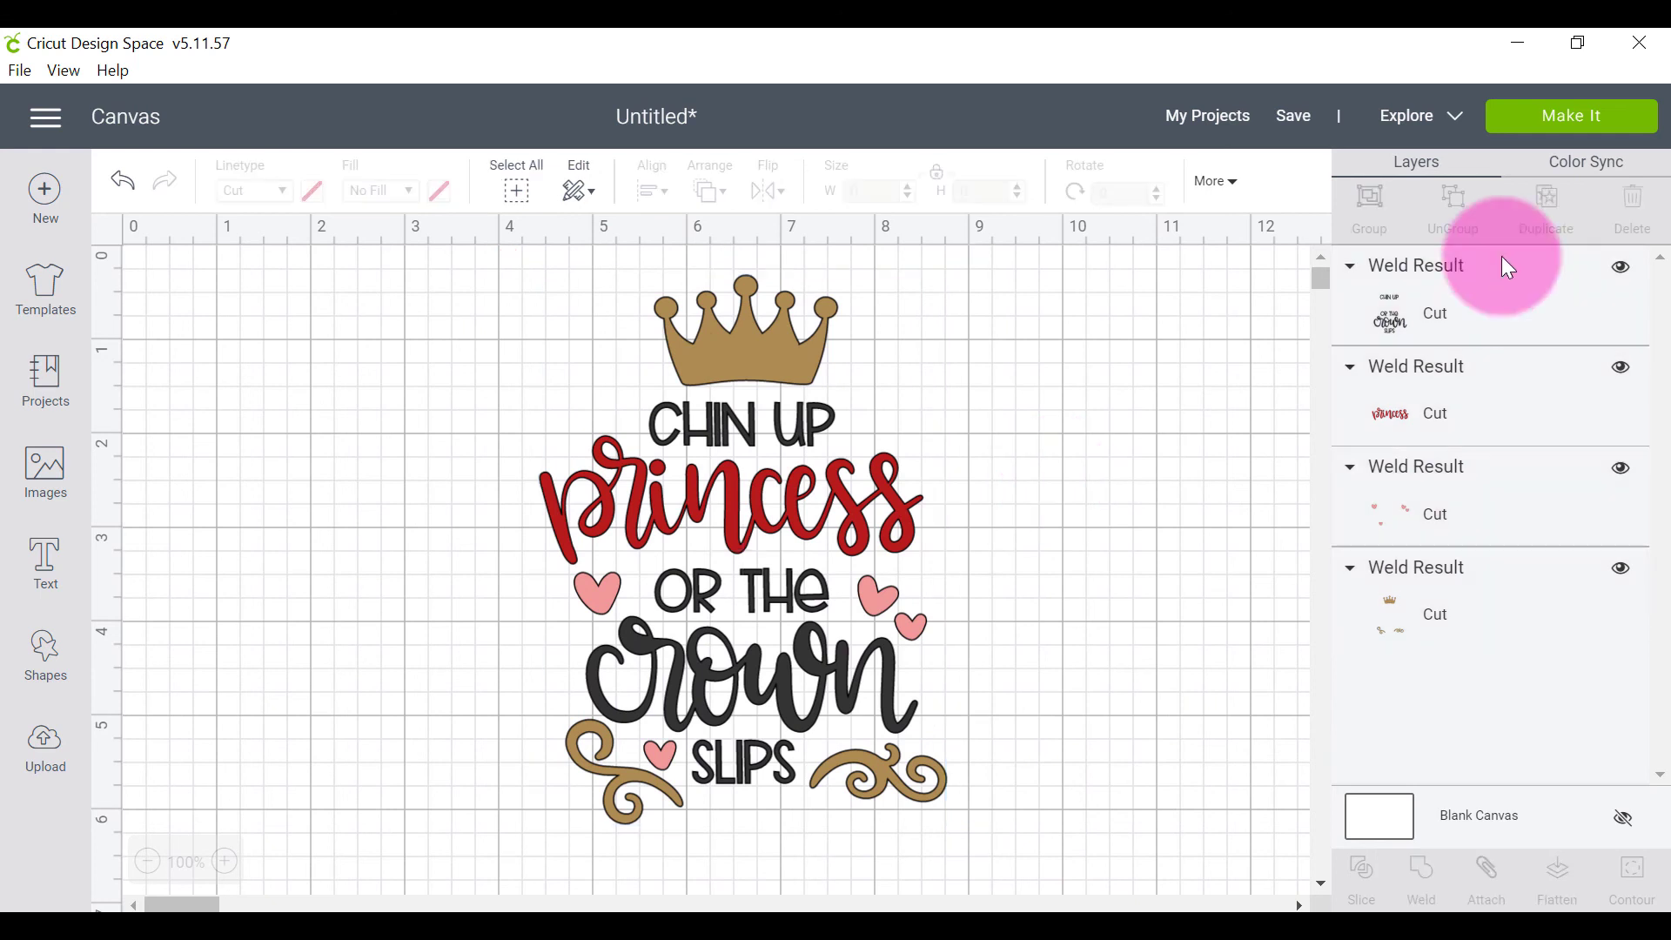
left_click(1567, 119)
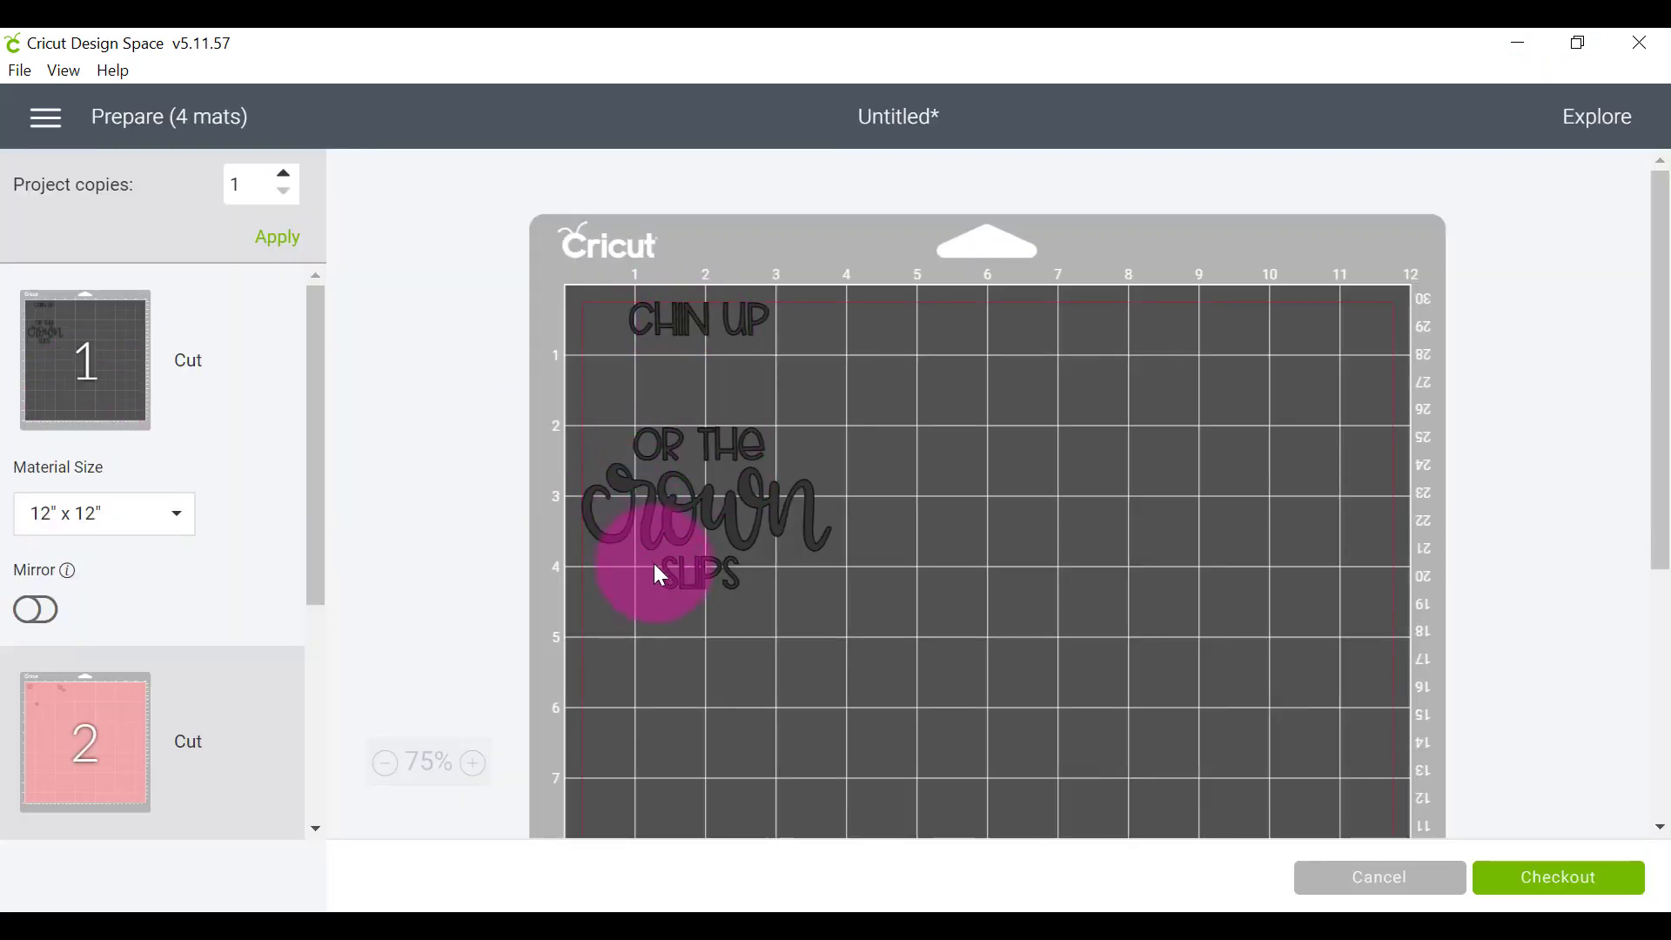
left_click(67, 736)
scroll(67, 783, "down", 5)
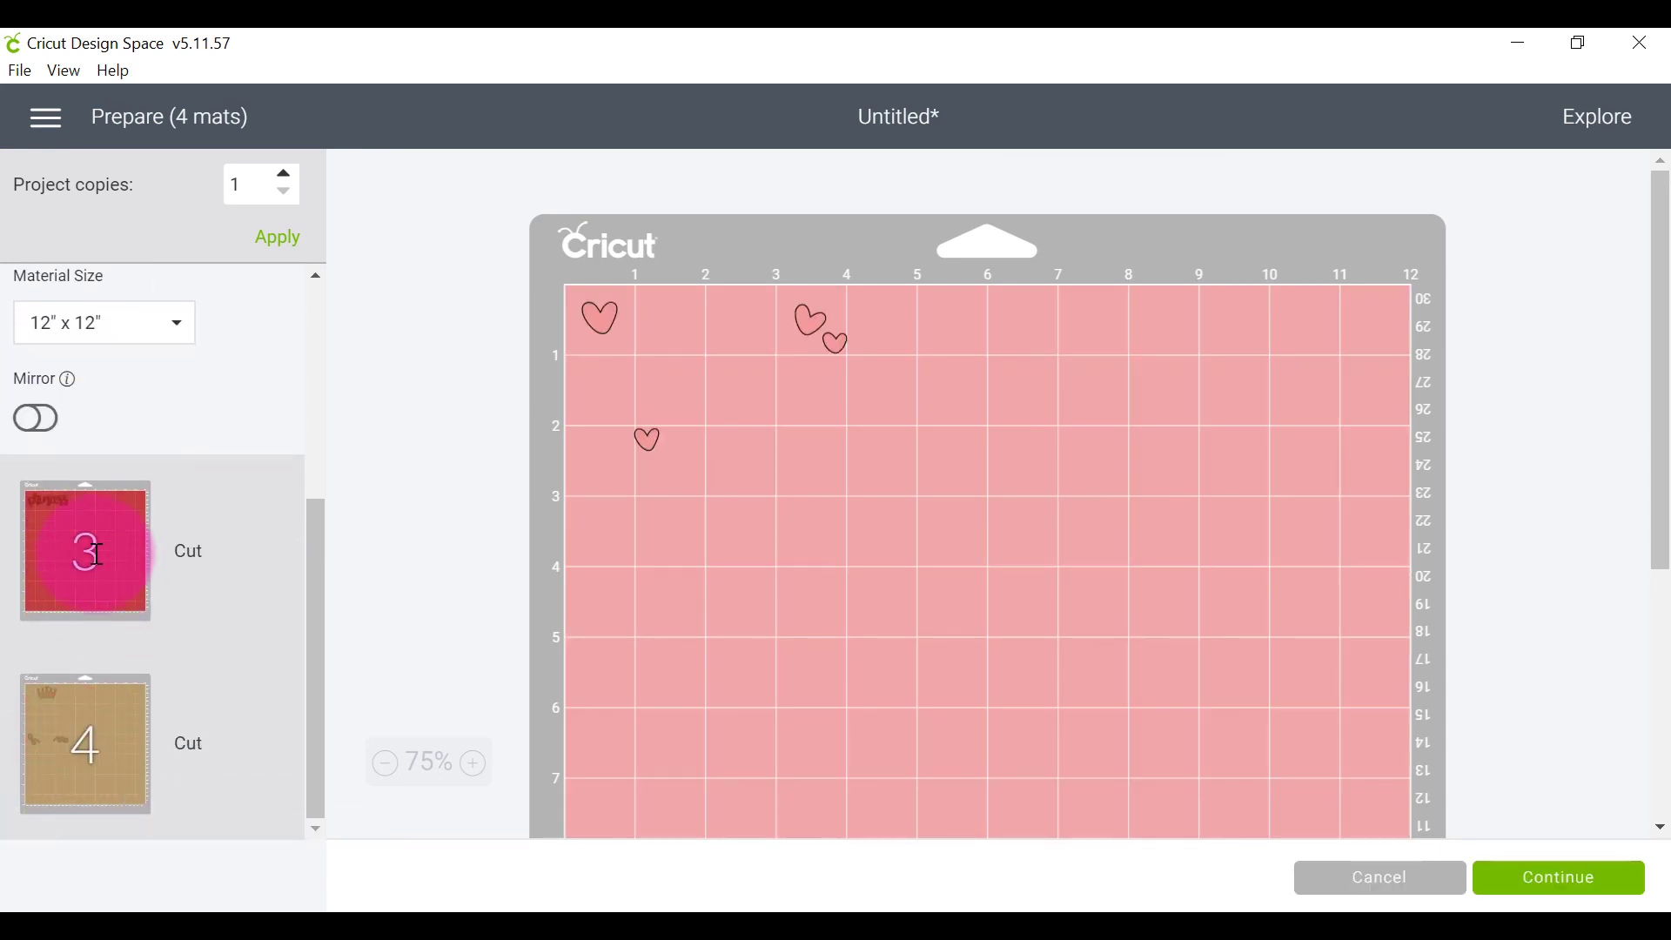
left_click(96, 555)
left_click(102, 738)
left_click(167, 349)
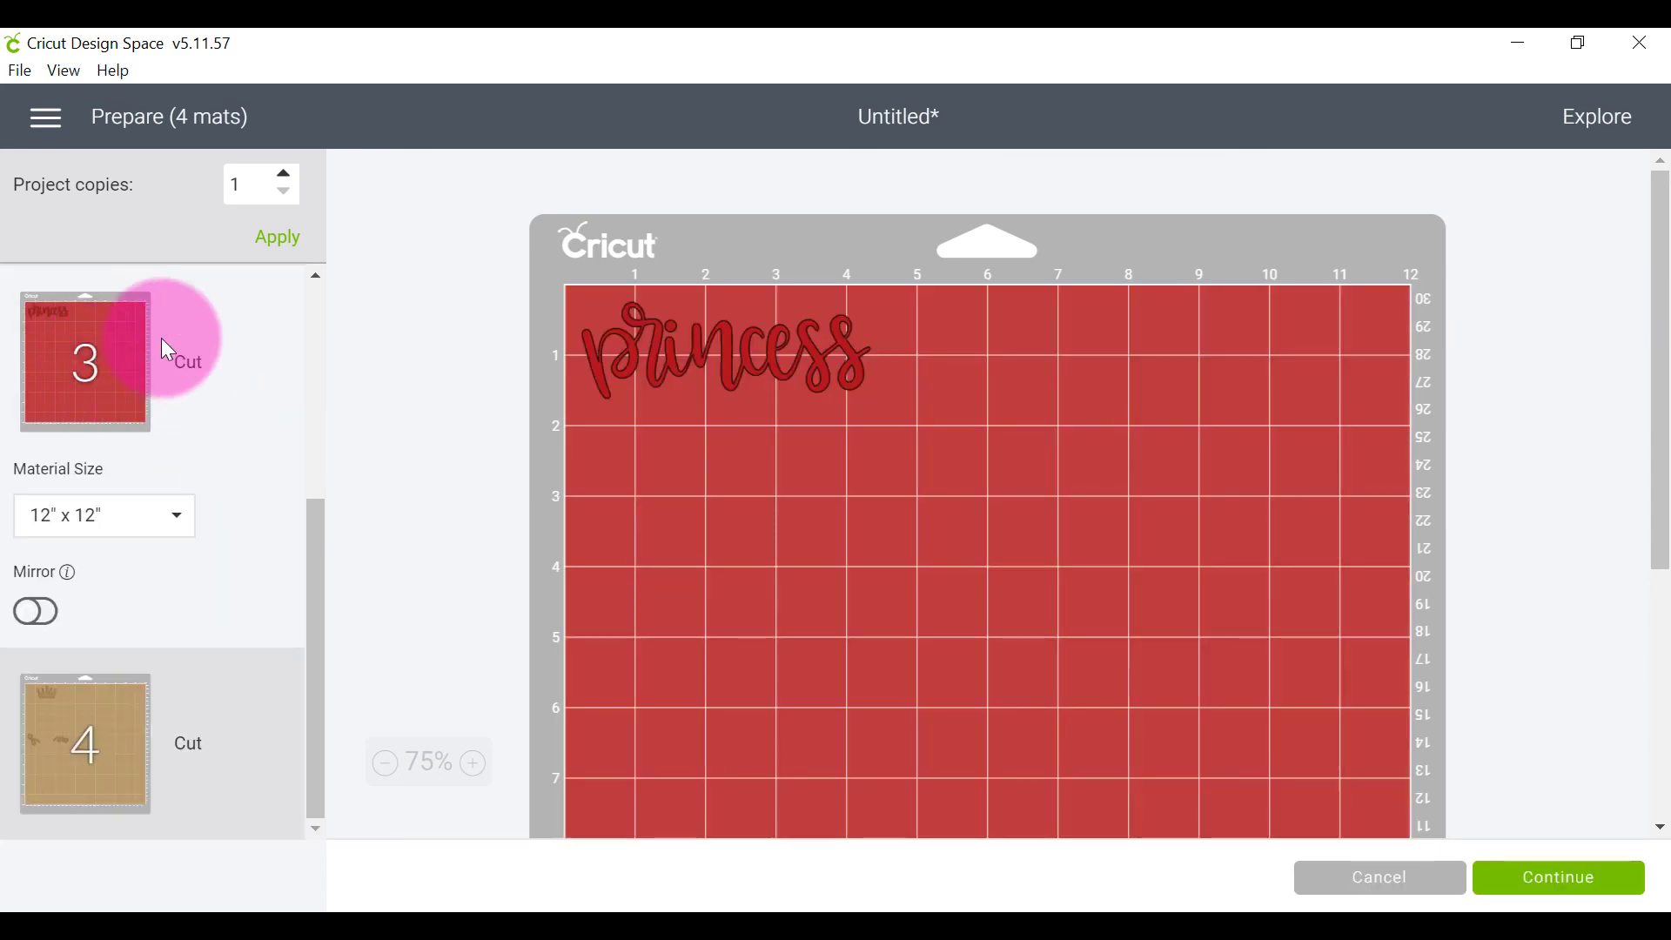
scroll(106, 457, "up", 5)
left_click(101, 487)
left_click(113, 333)
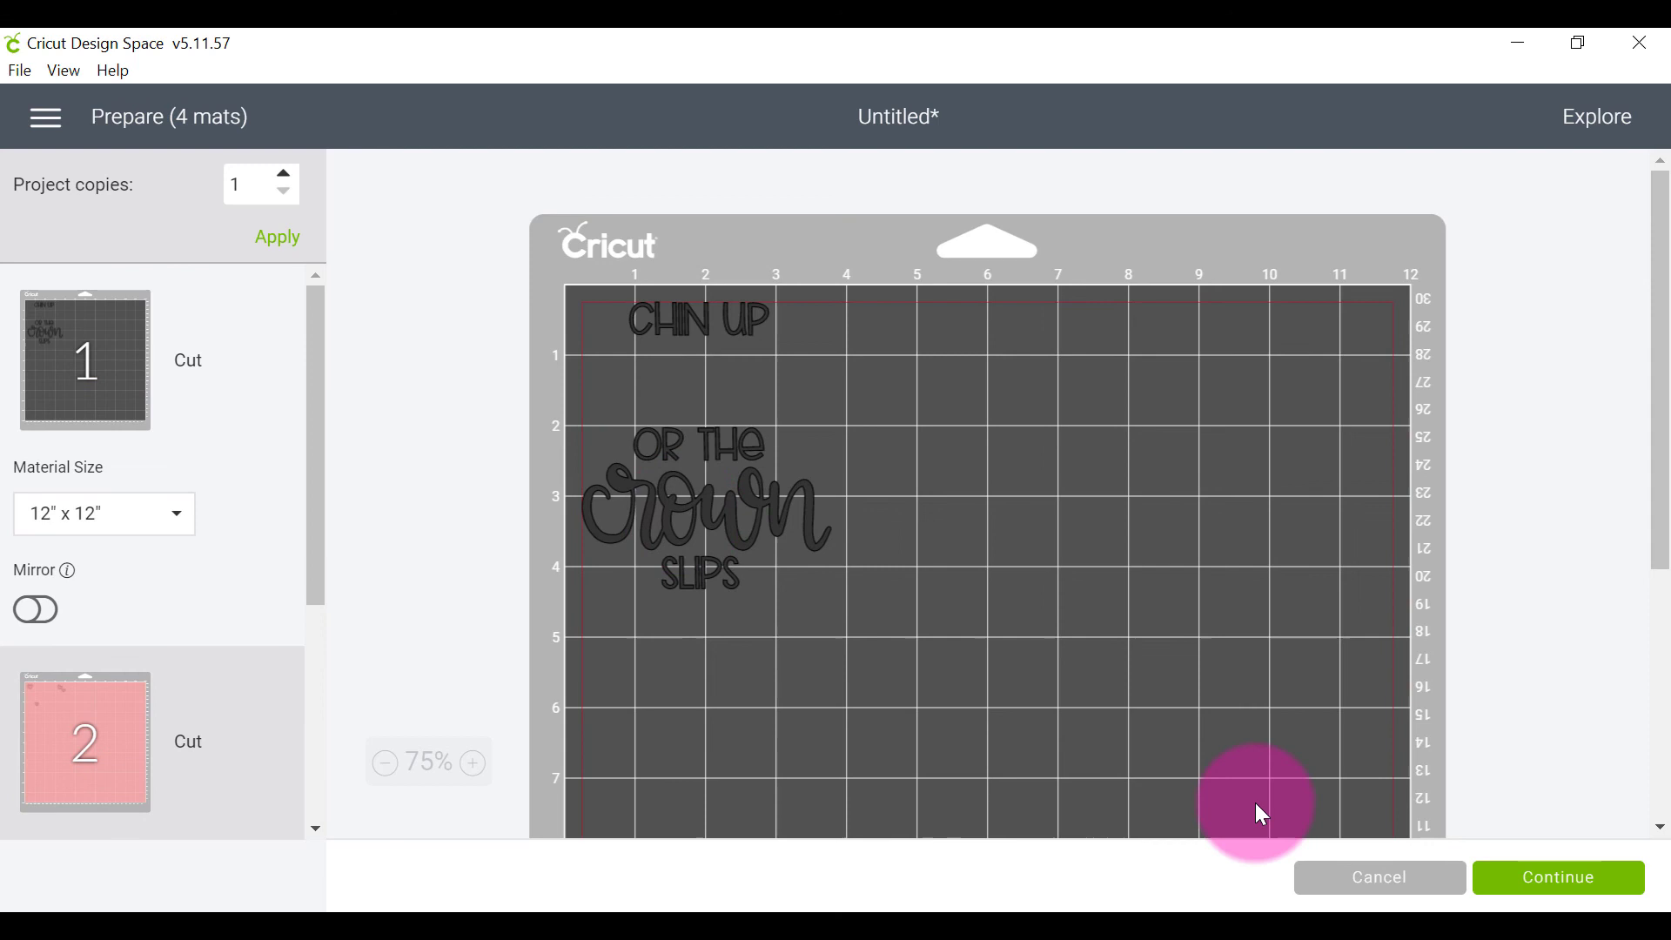
left_click(1382, 876)
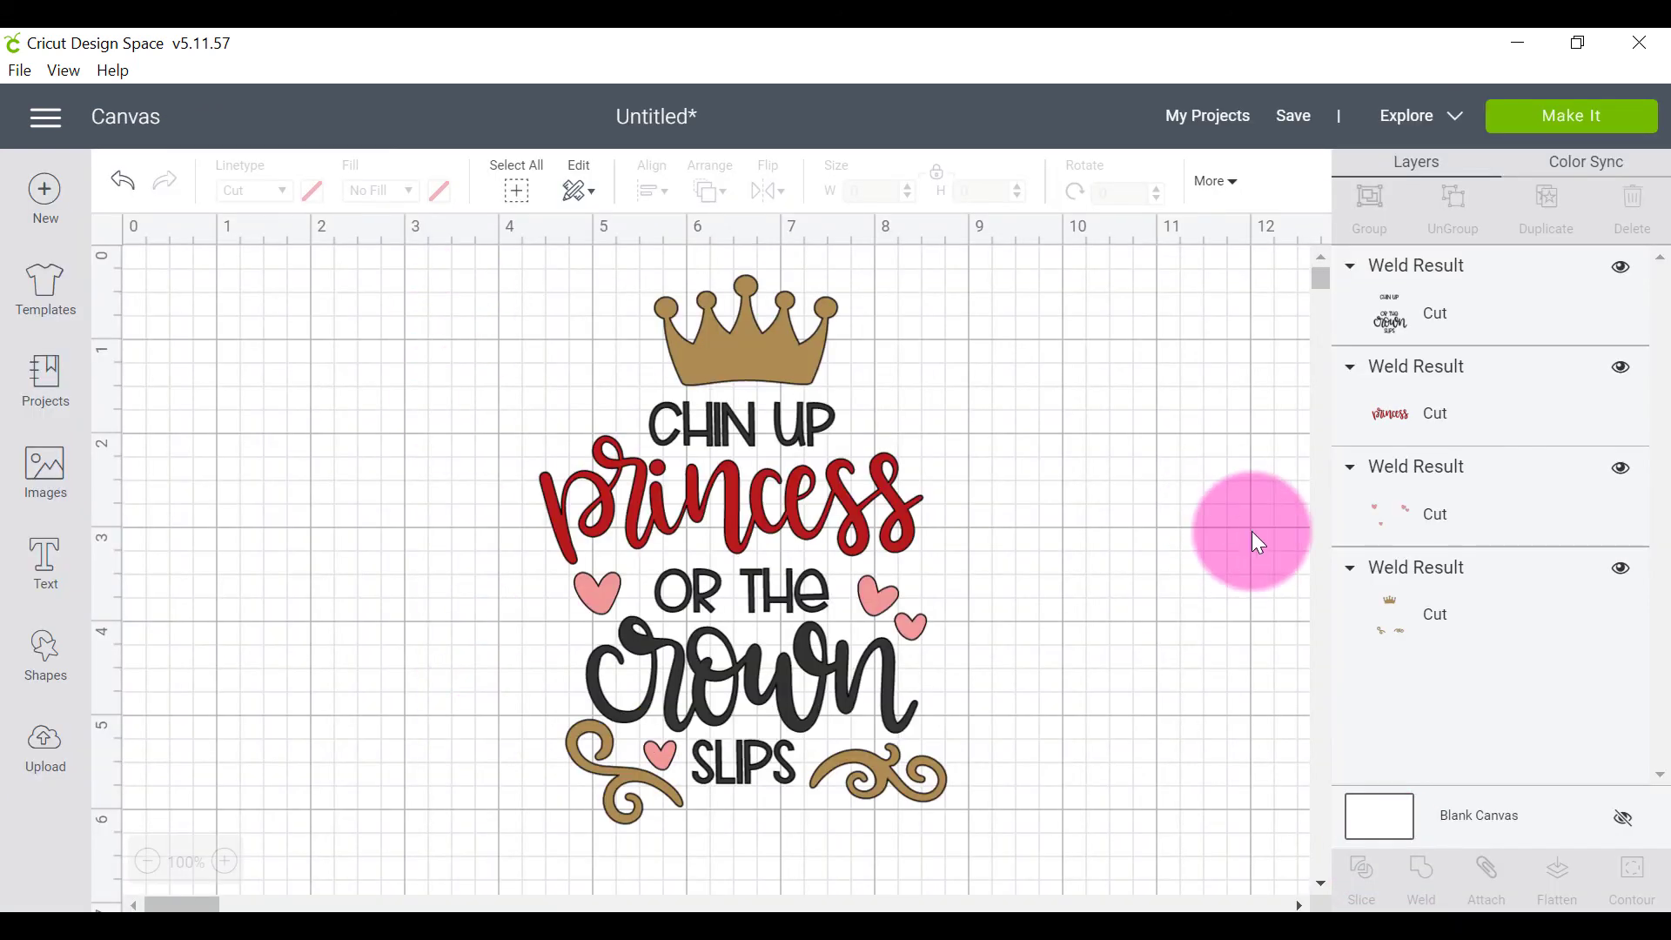